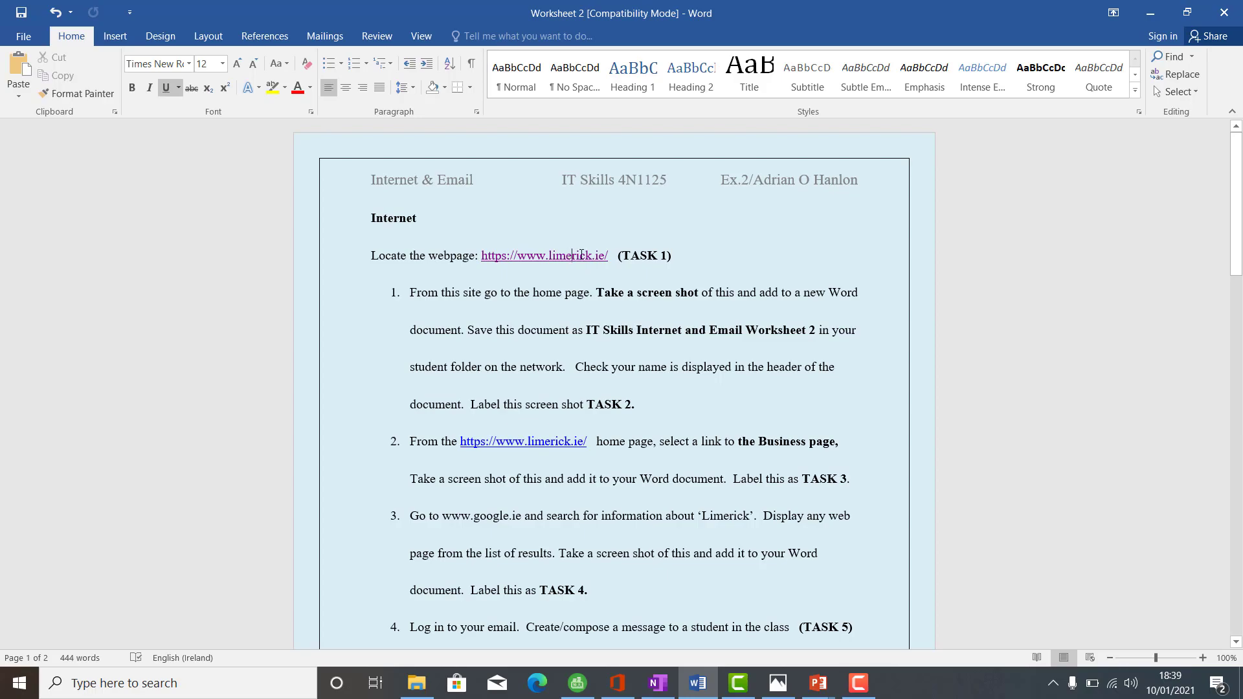
left_click(571, 259, "ctrl")
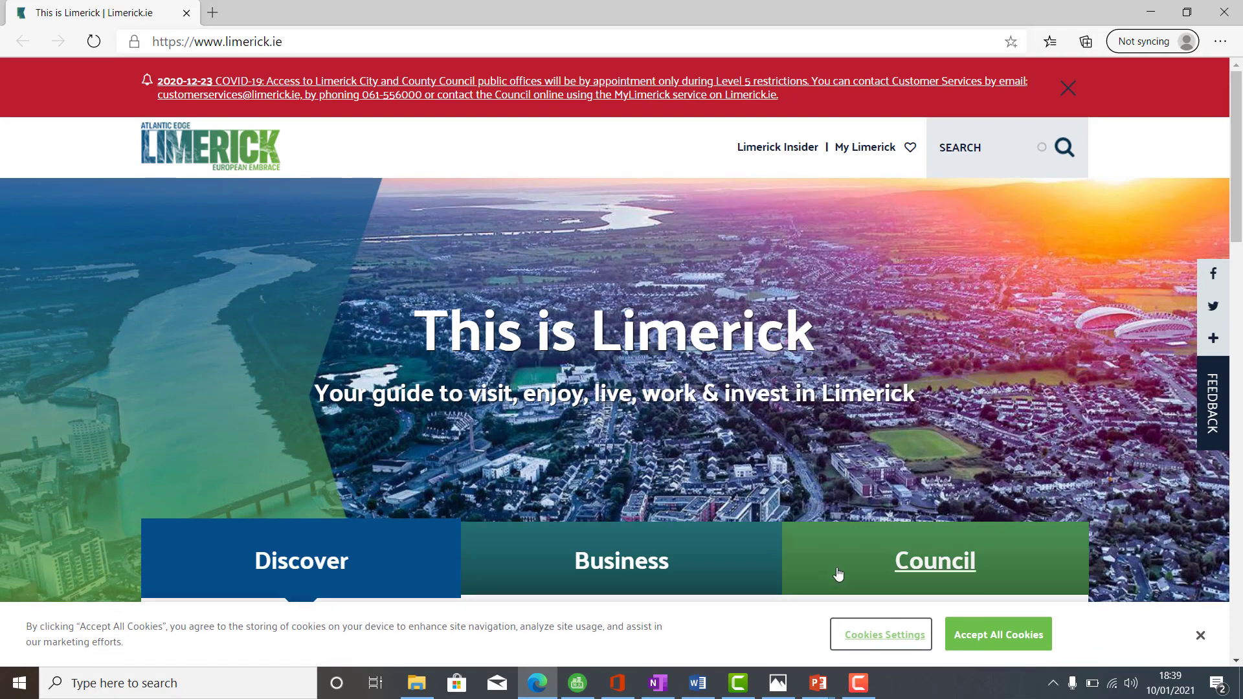
- Accept all cookies on limerick.ie, briefly bringing Word forward and minimising it again
left_click(998, 635)
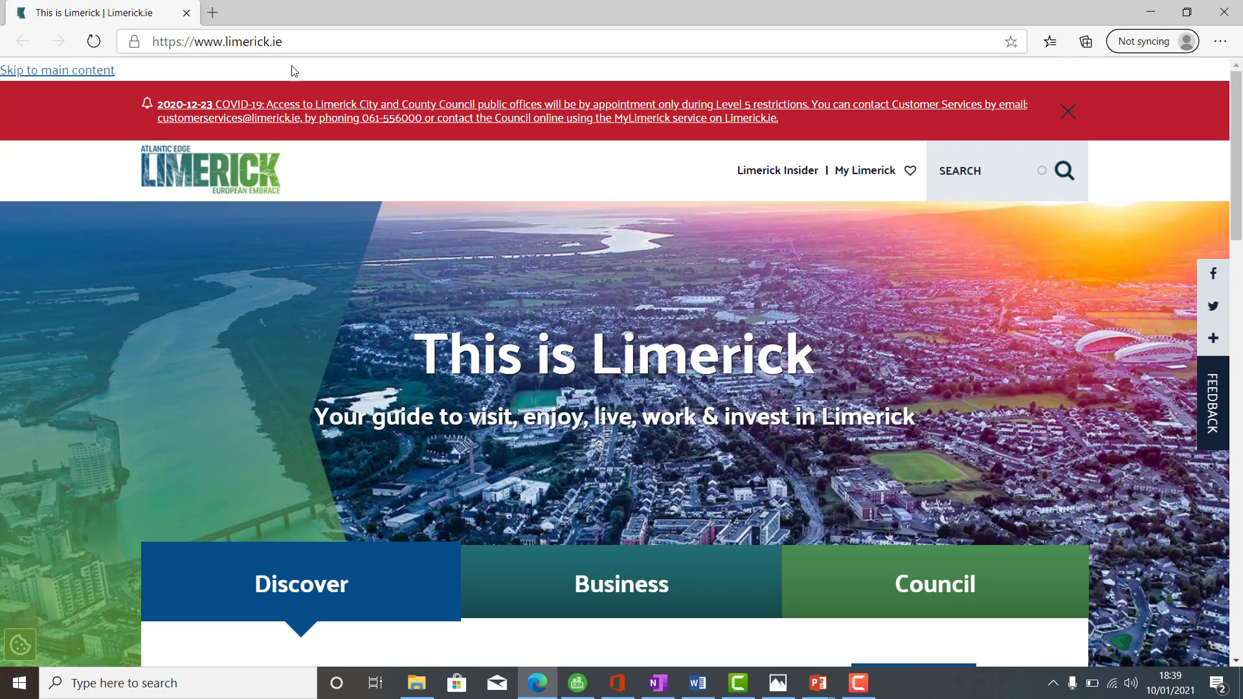
left_click(698, 683)
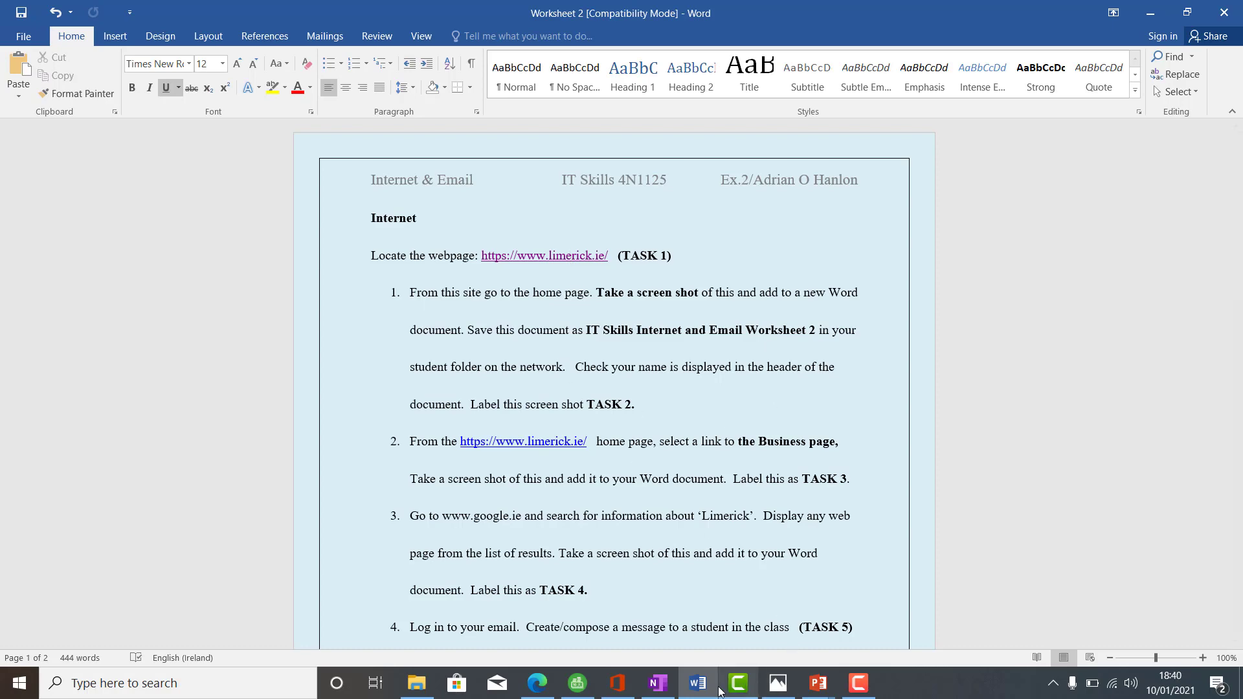
left_click(698, 683)
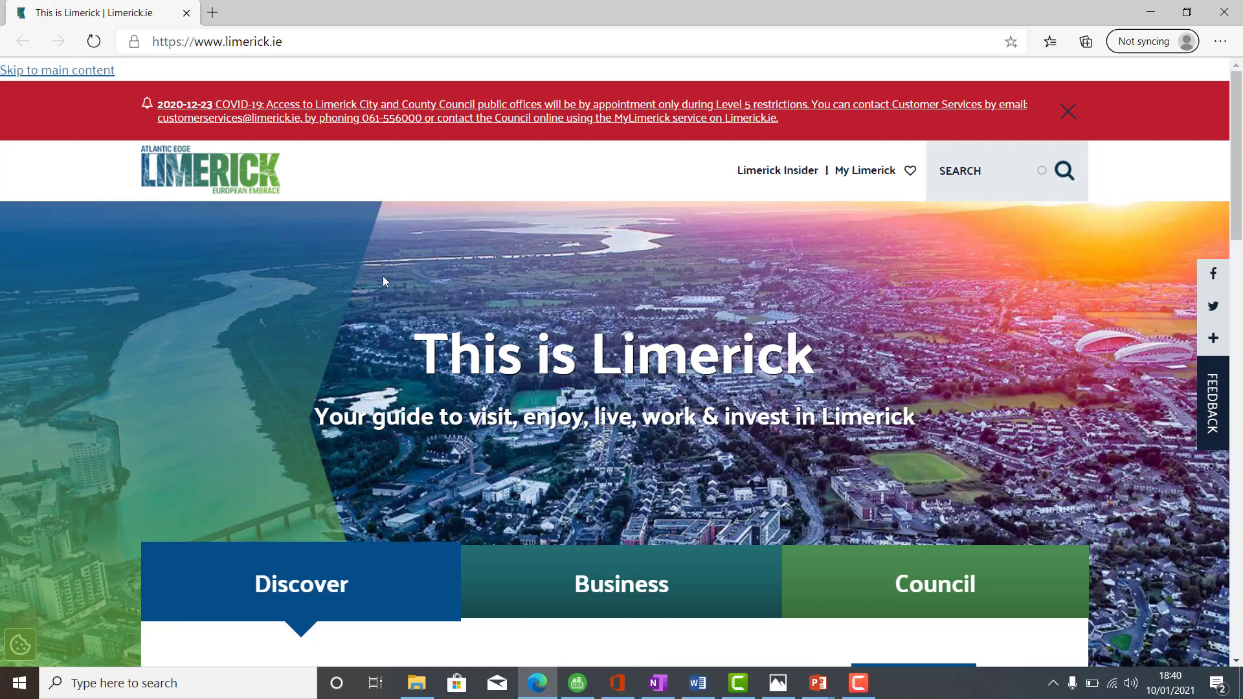
- Take a Snipping Tool capture of the whole limerick.ie home page
left_click(197, 684)
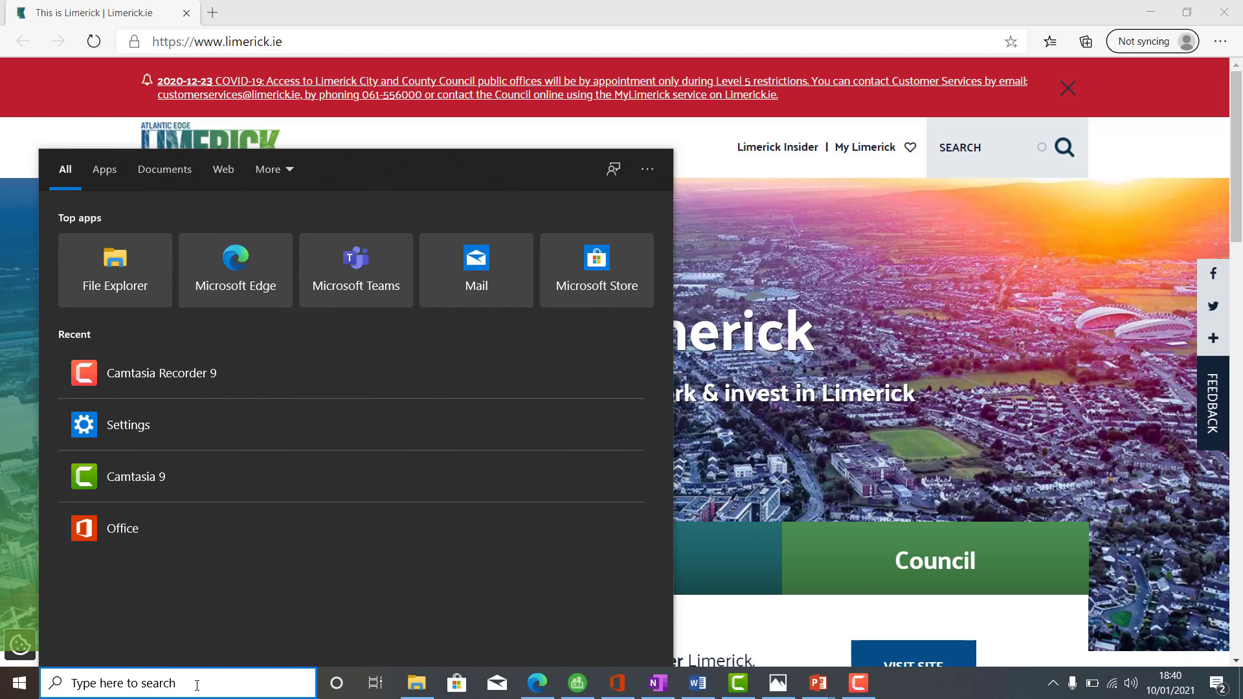
type("sni")
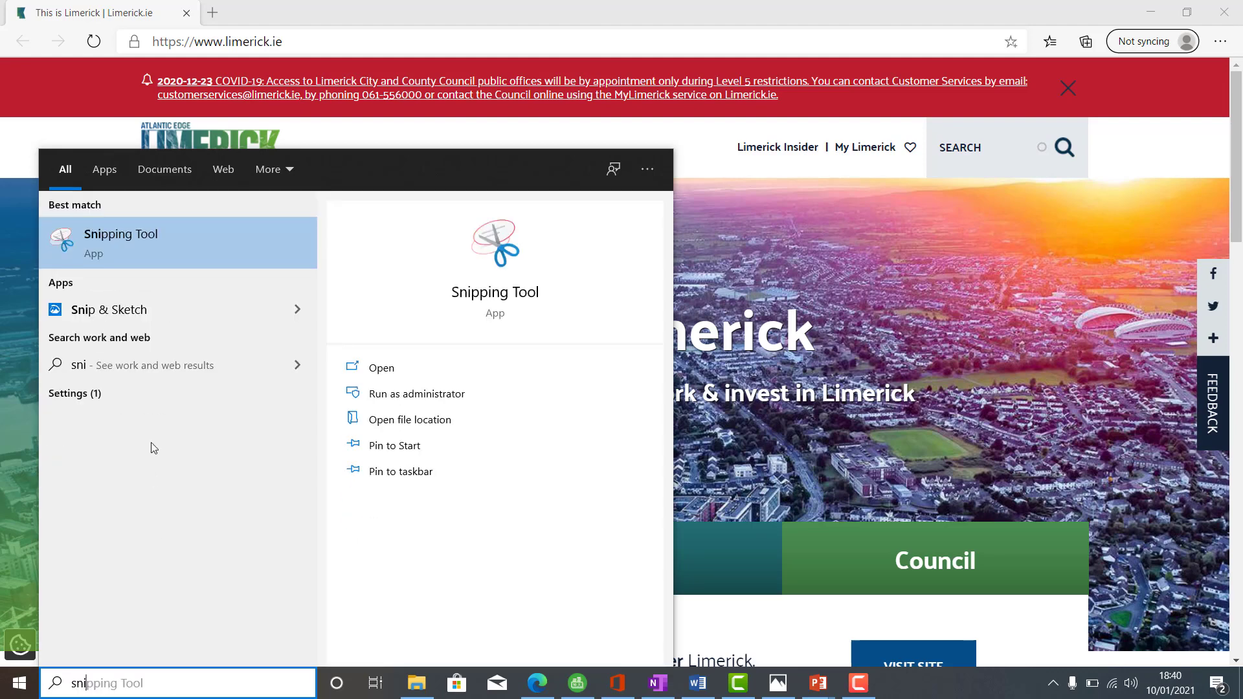
left_click(127, 248)
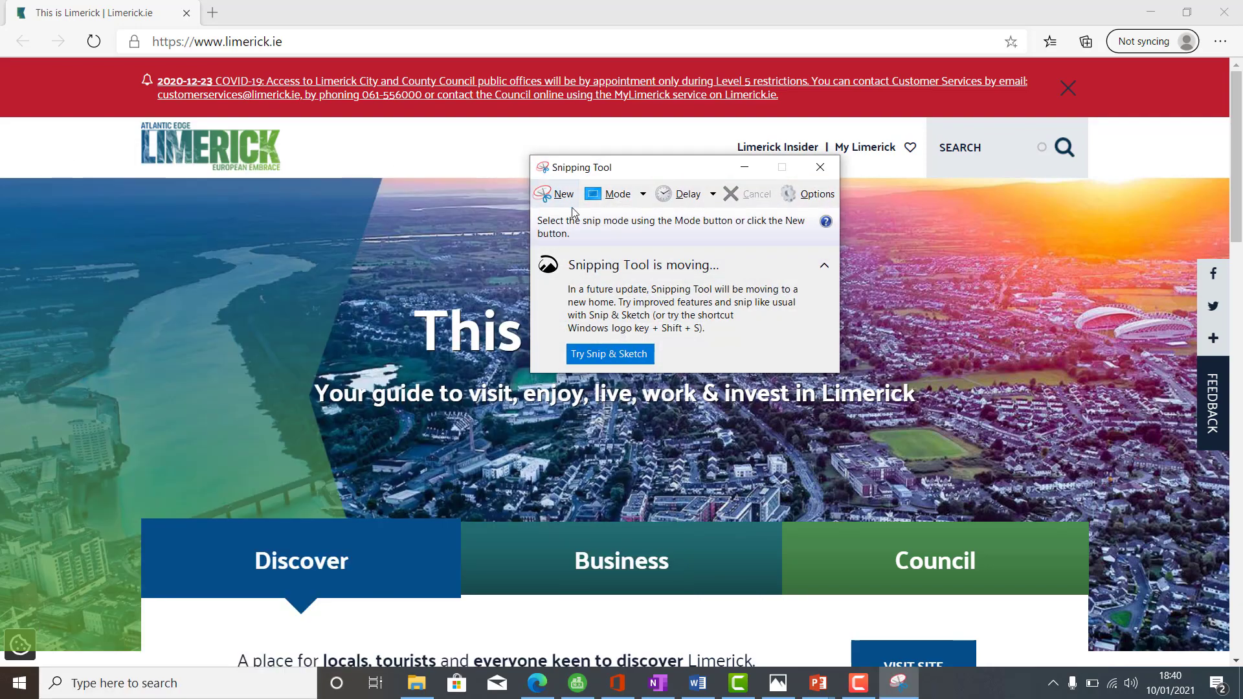
left_click(557, 194)
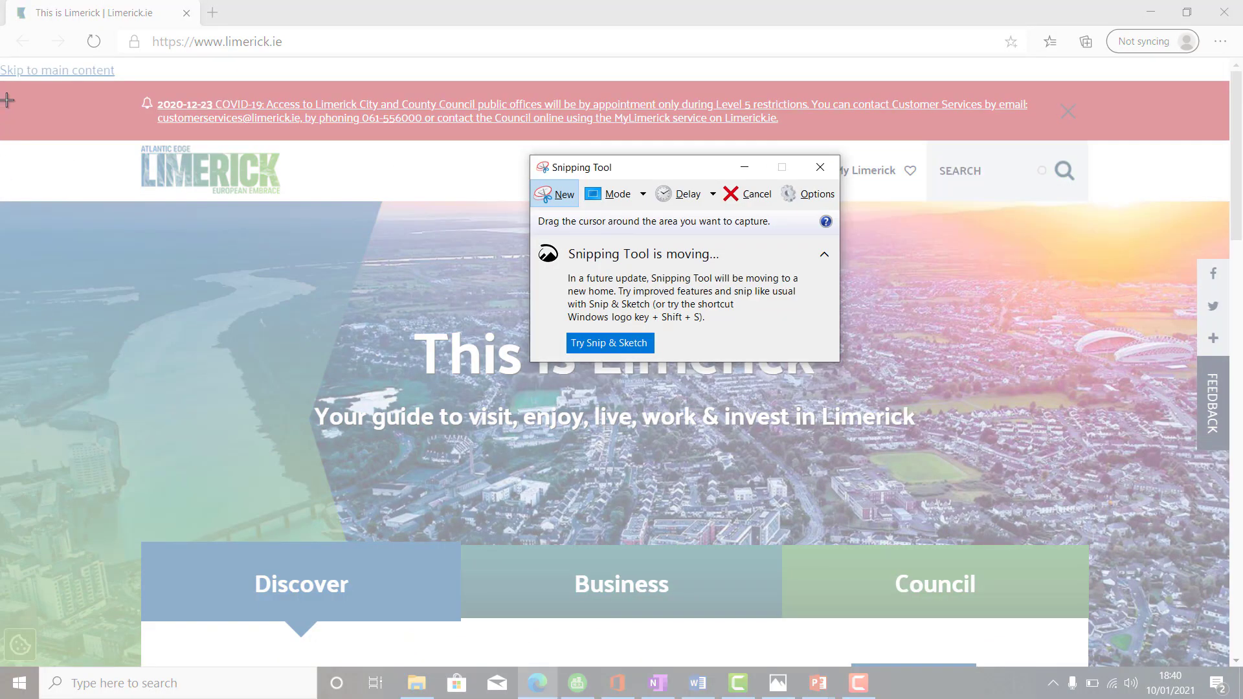
left_click_drag(3, 81, 1228, 667)
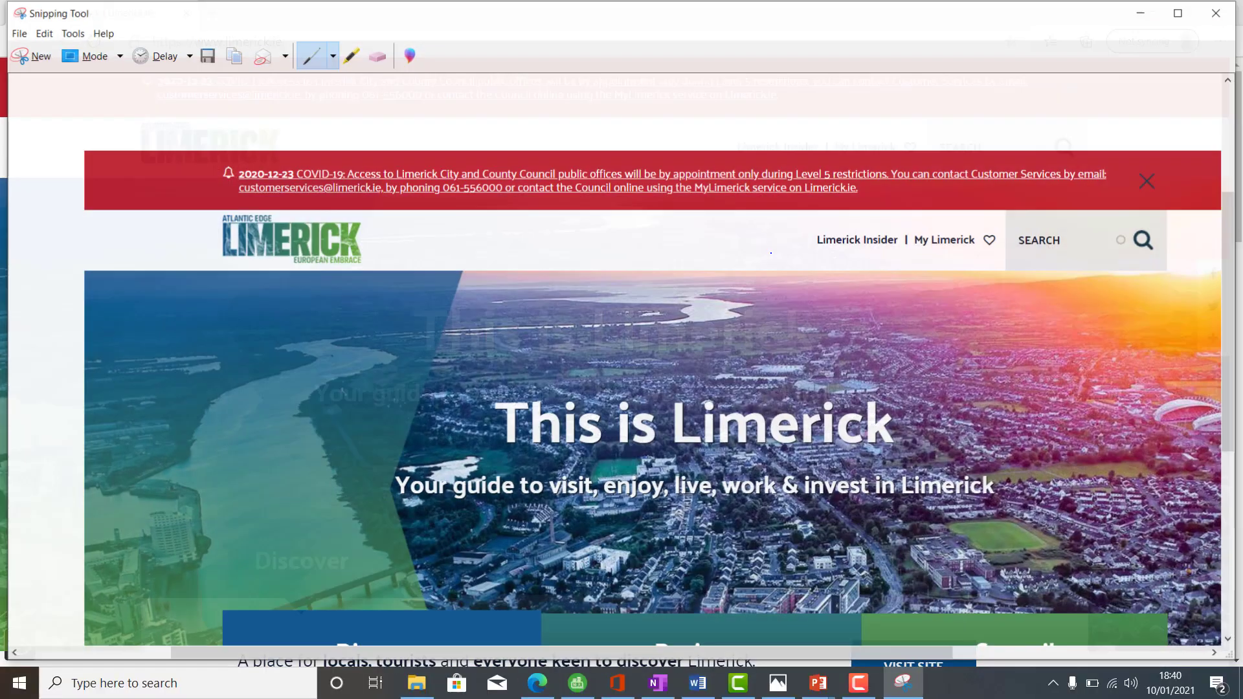
- Copy the snip to the clipboard and return to the Worksheet 2 document
left_click(42, 36)
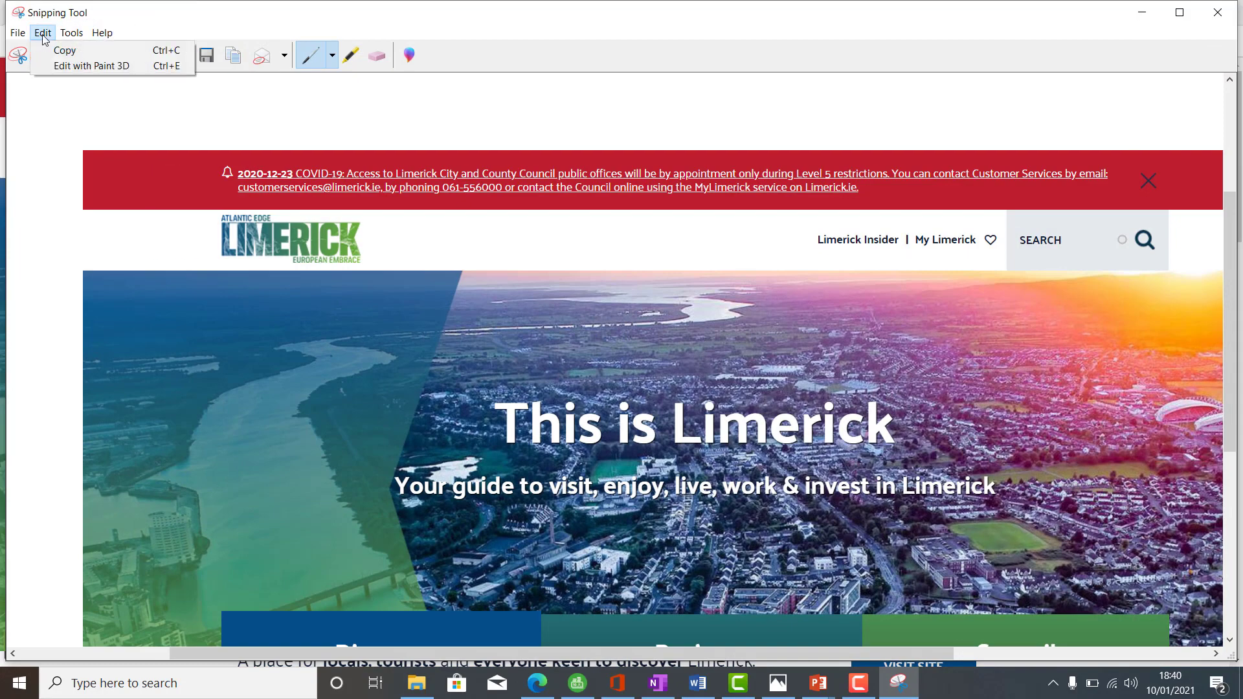
left_click(58, 51)
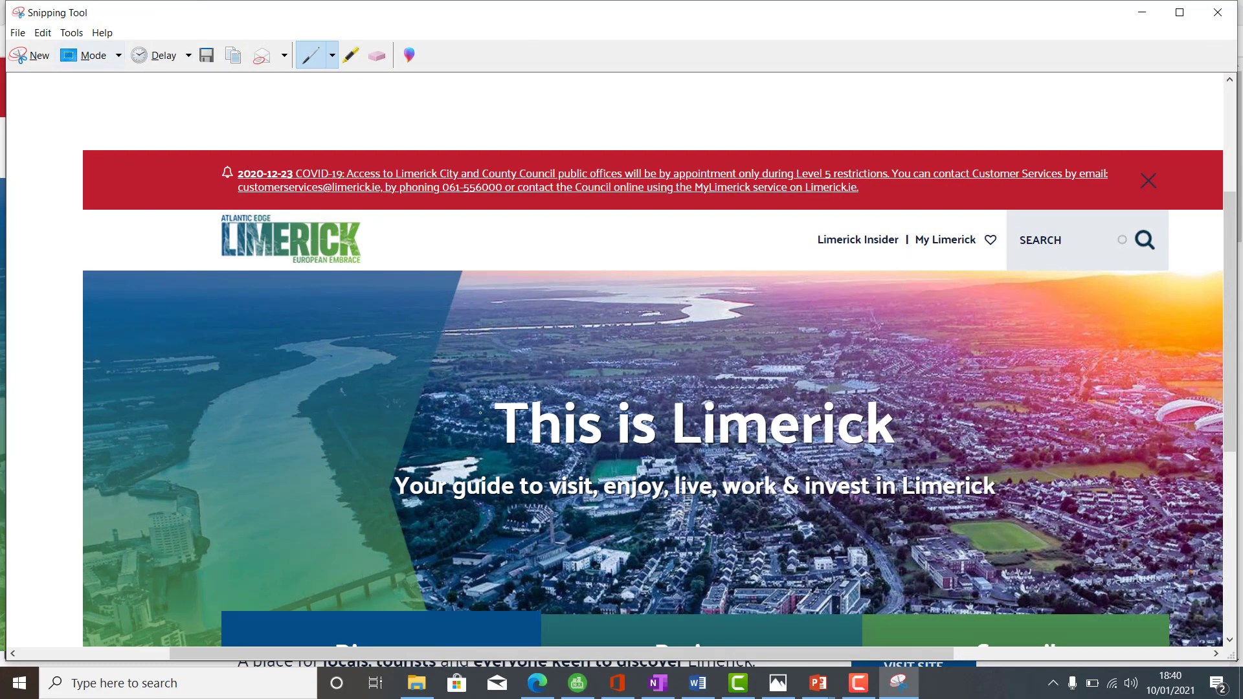
left_click(697, 683)
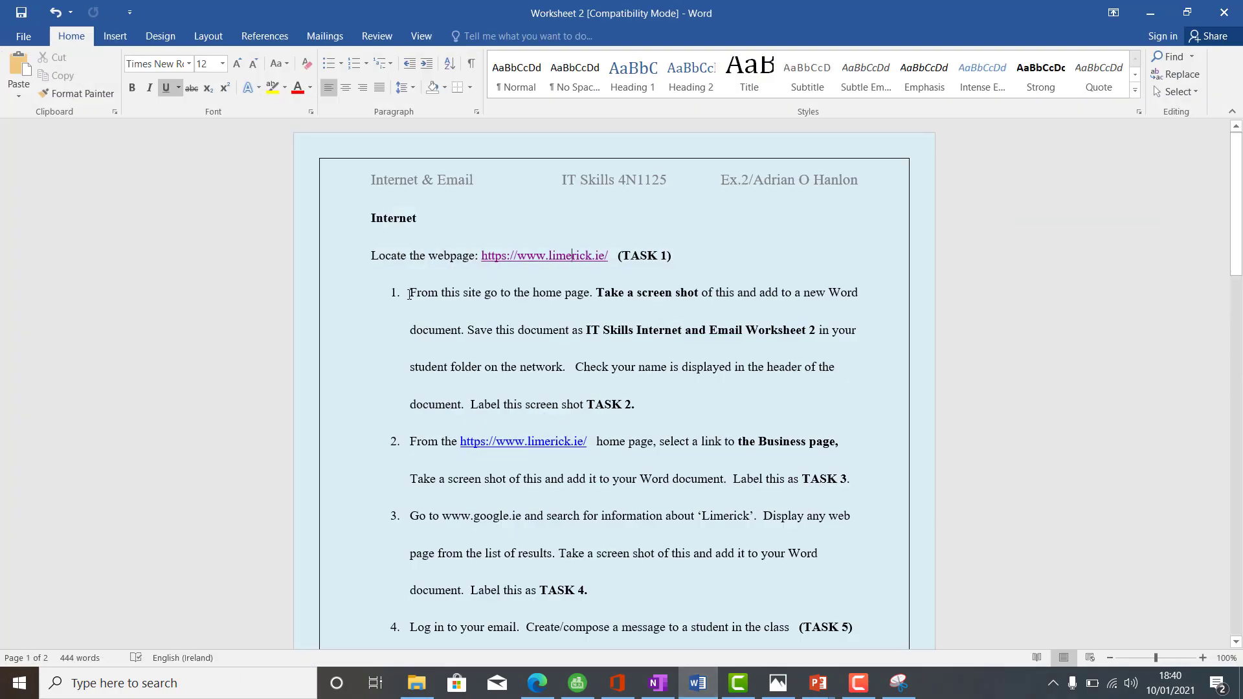
- Create a new blank Word document
left_click(23, 36)
left_click(42, 102)
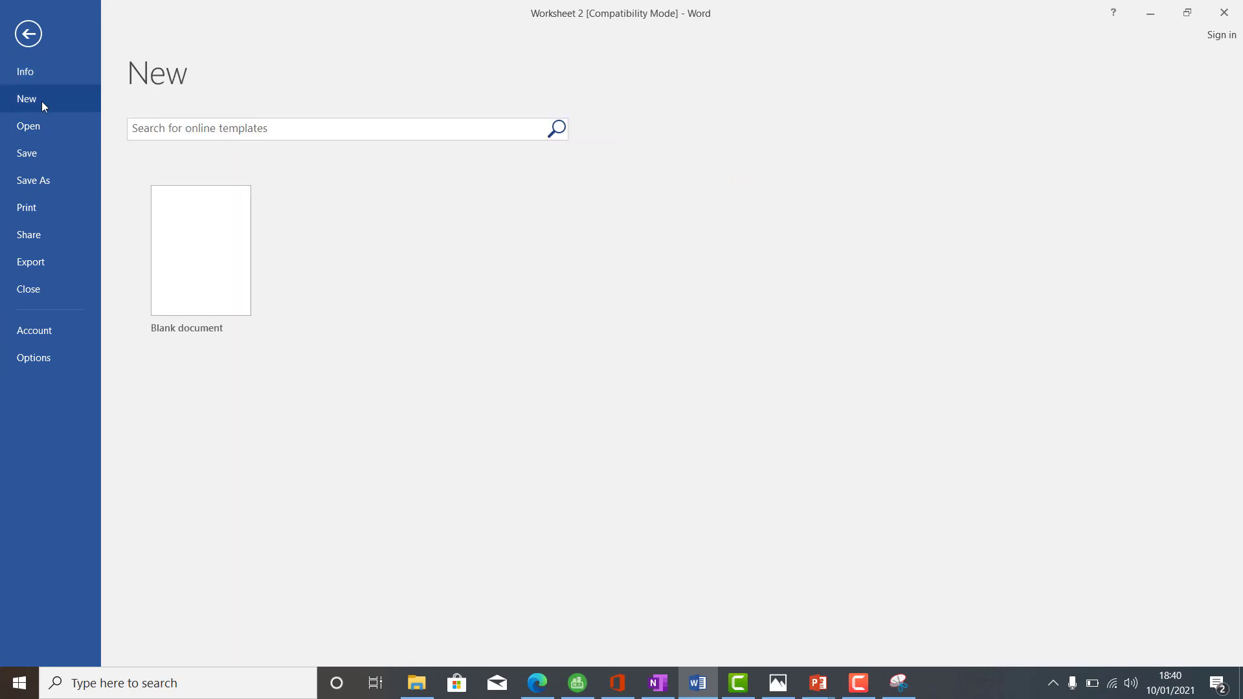
left_click(209, 238)
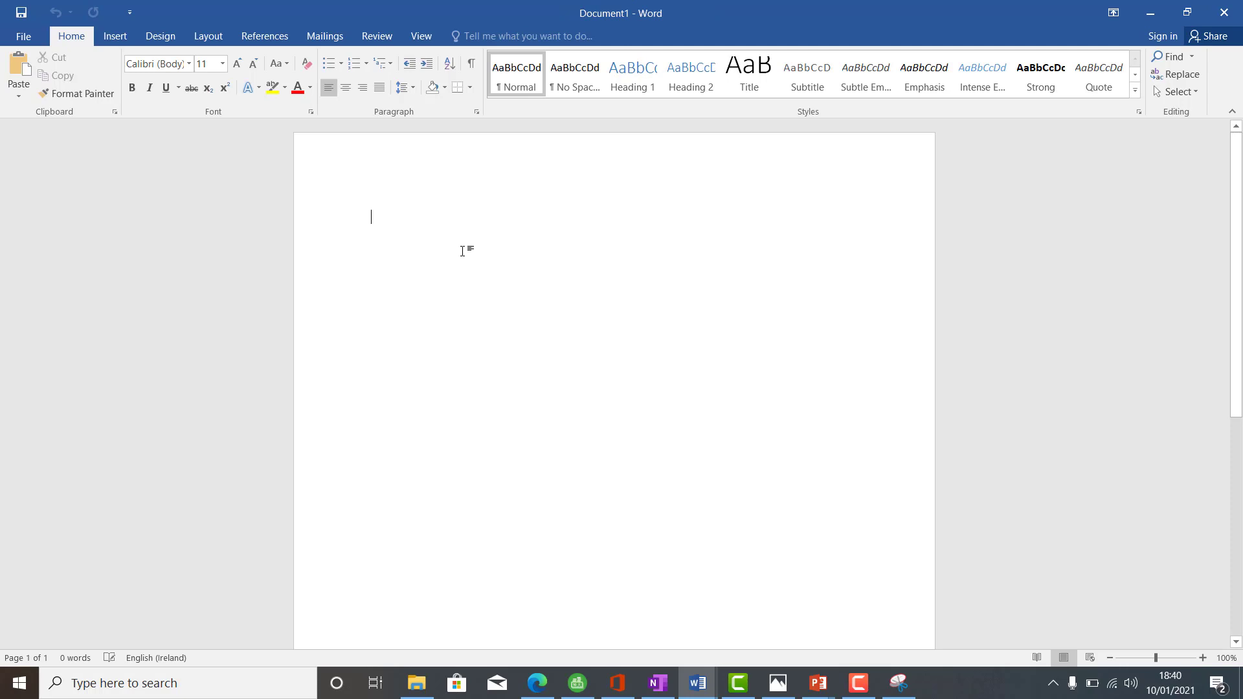
- Paste the limerick.ie screenshot into the blank page, then return to Worksheet 2
right_click(462, 251)
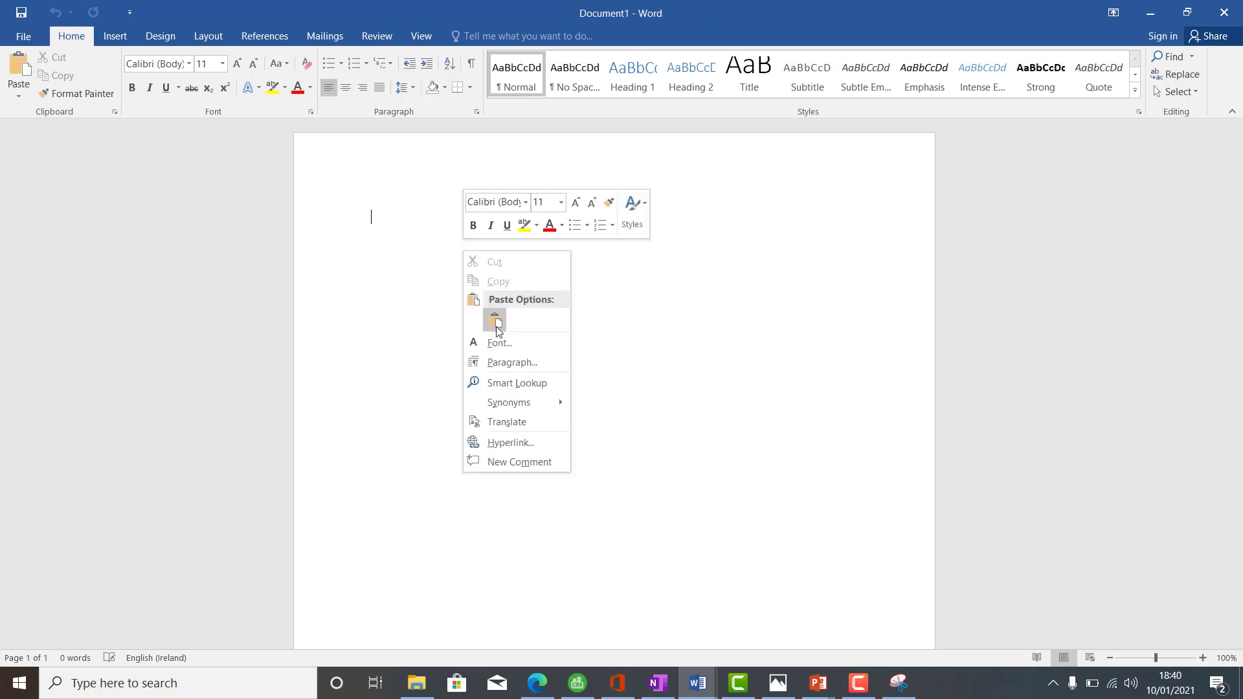
left_click(496, 321)
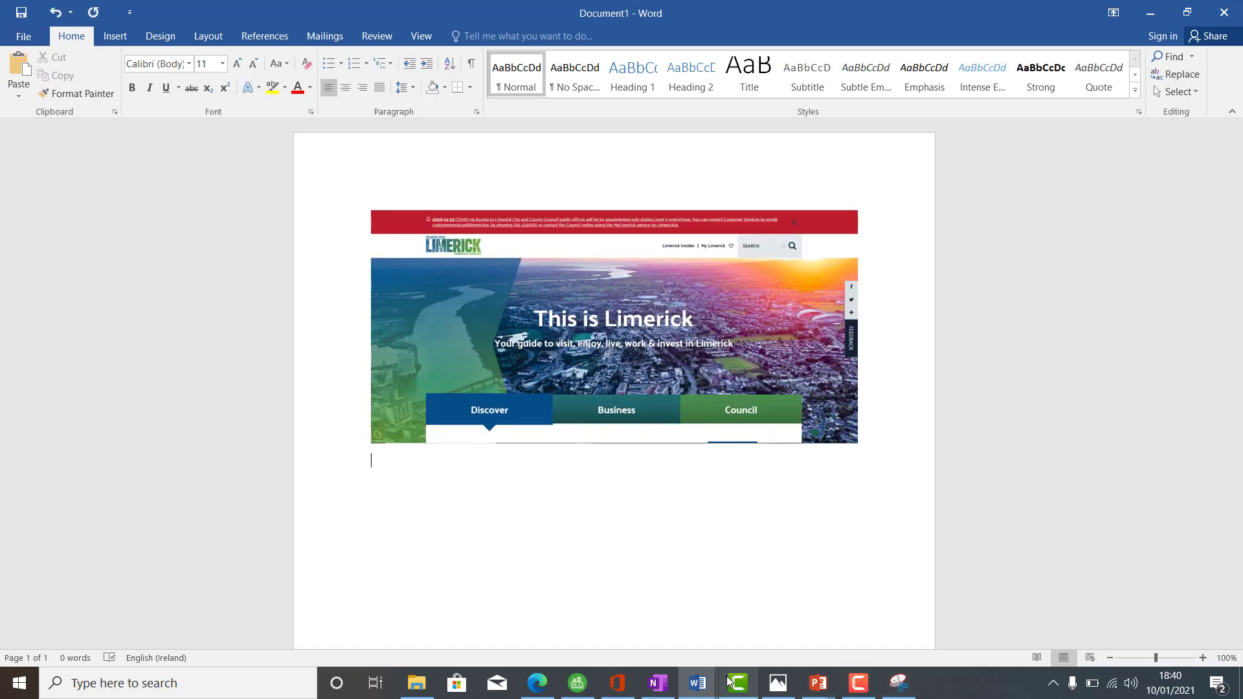
mouse_move(699, 692)
left_click(654, 640)
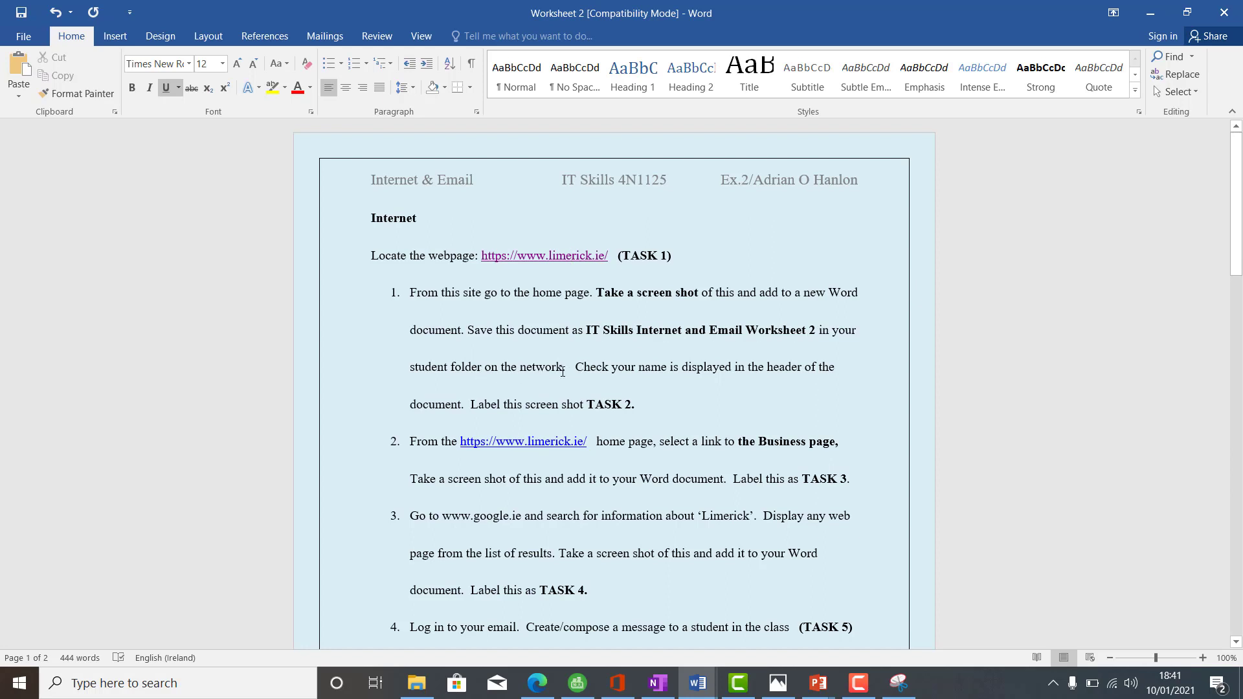
- Switch to Document1 and type 'Task 2' on a new line below the screenshot
right_click(695, 689)
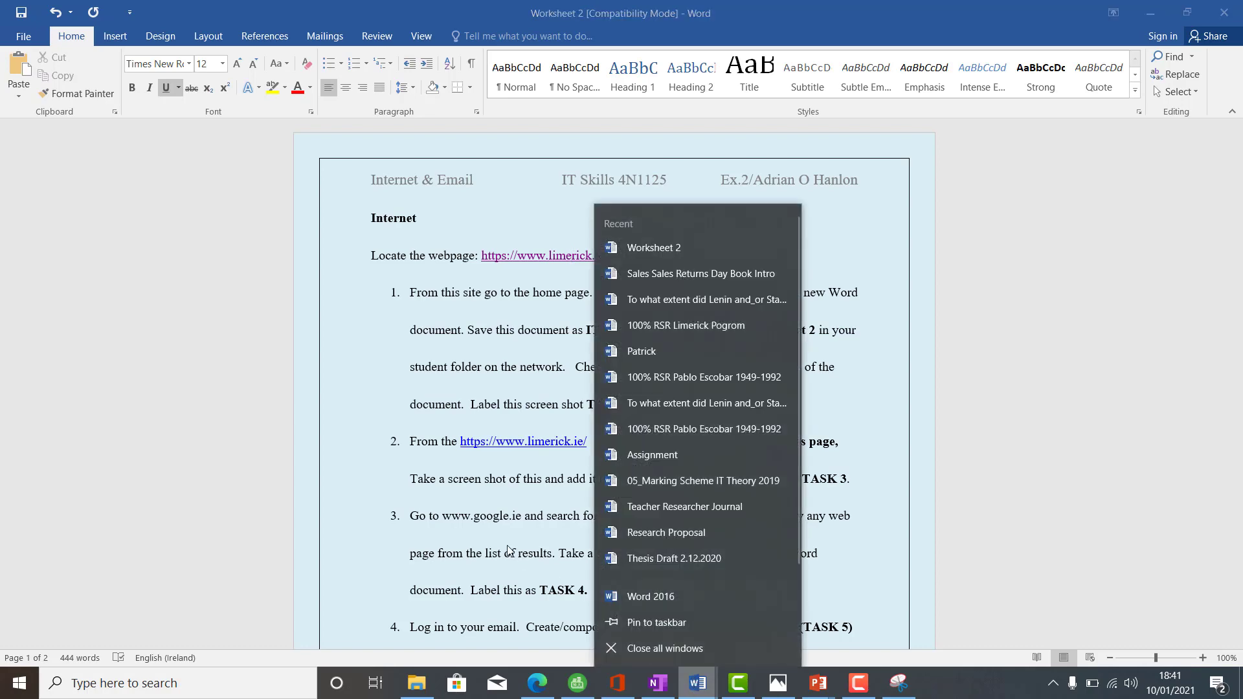
left_click(509, 550)
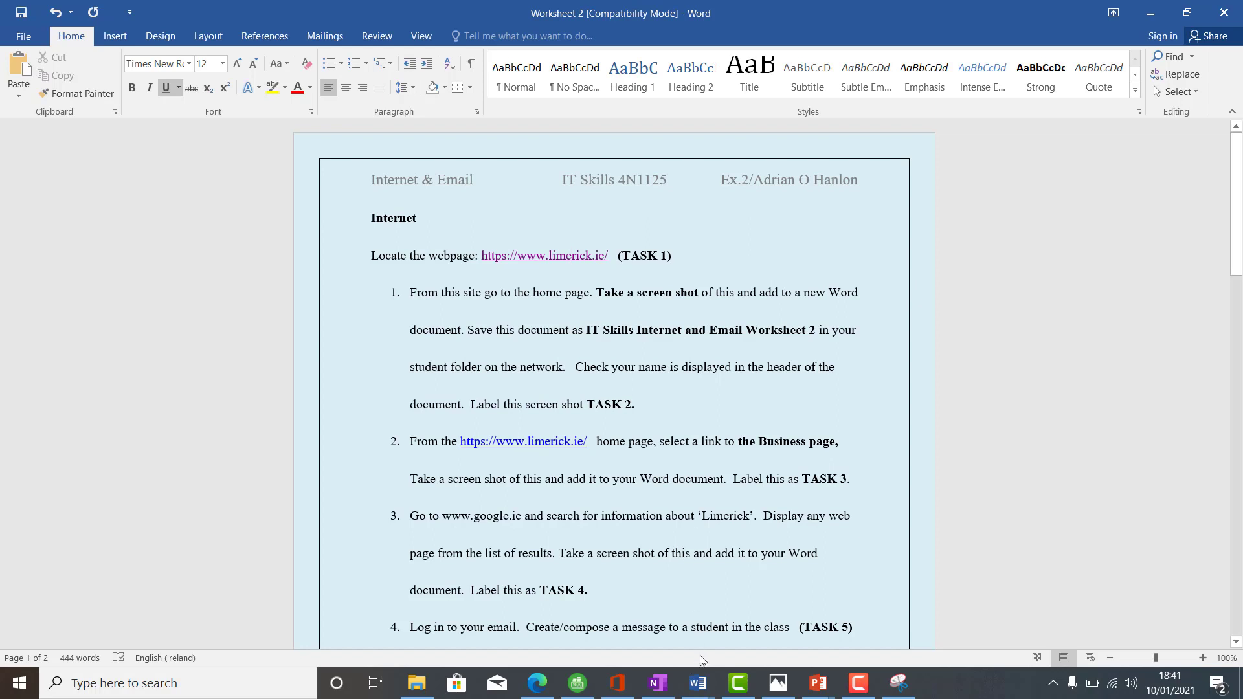
left_click(698, 683)
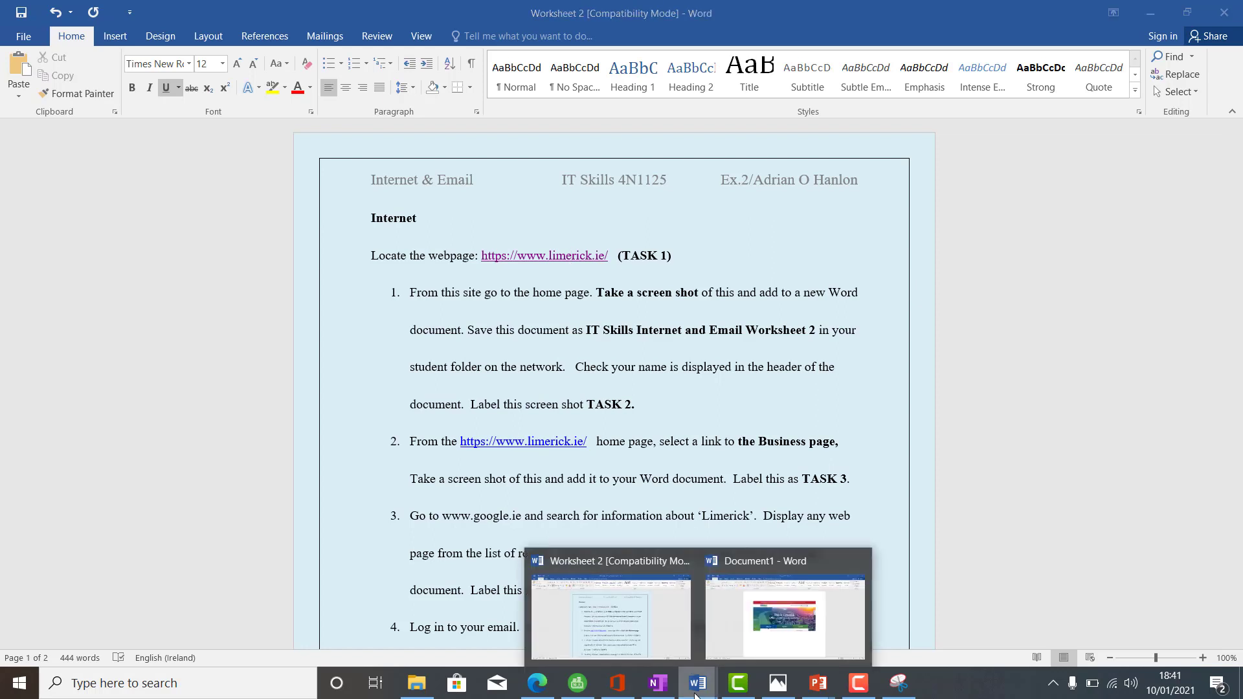
left_click(740, 644)
key("Return")
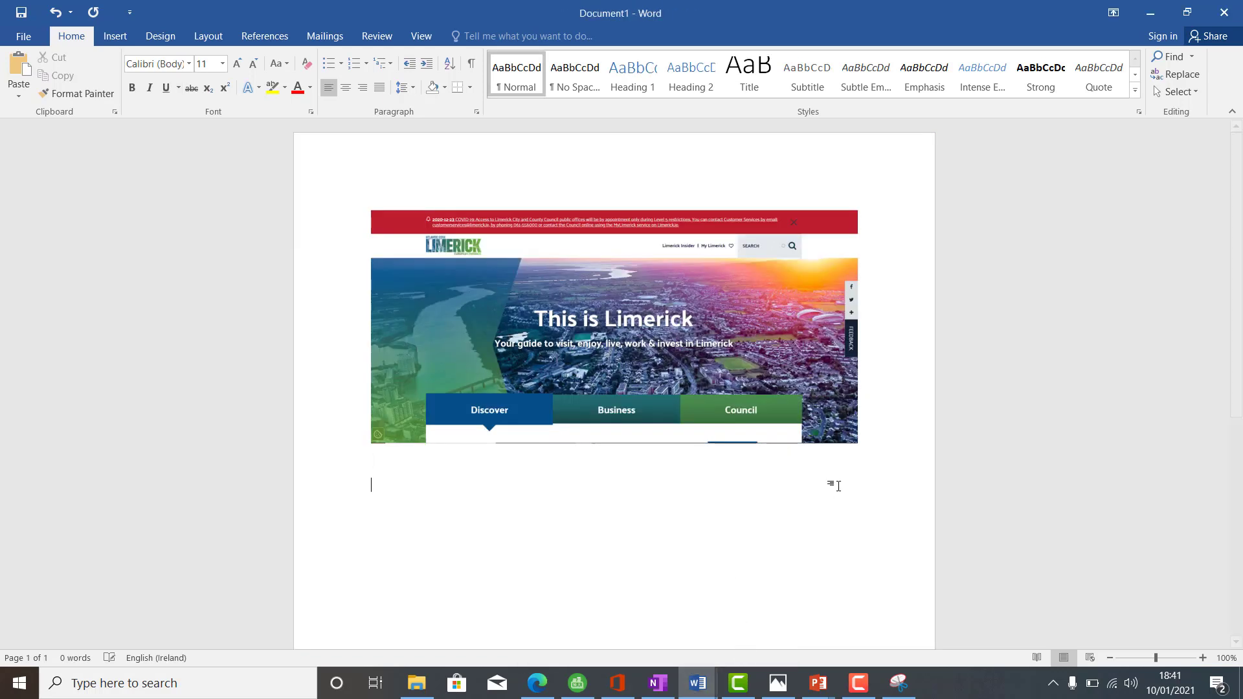
type("Task 2")
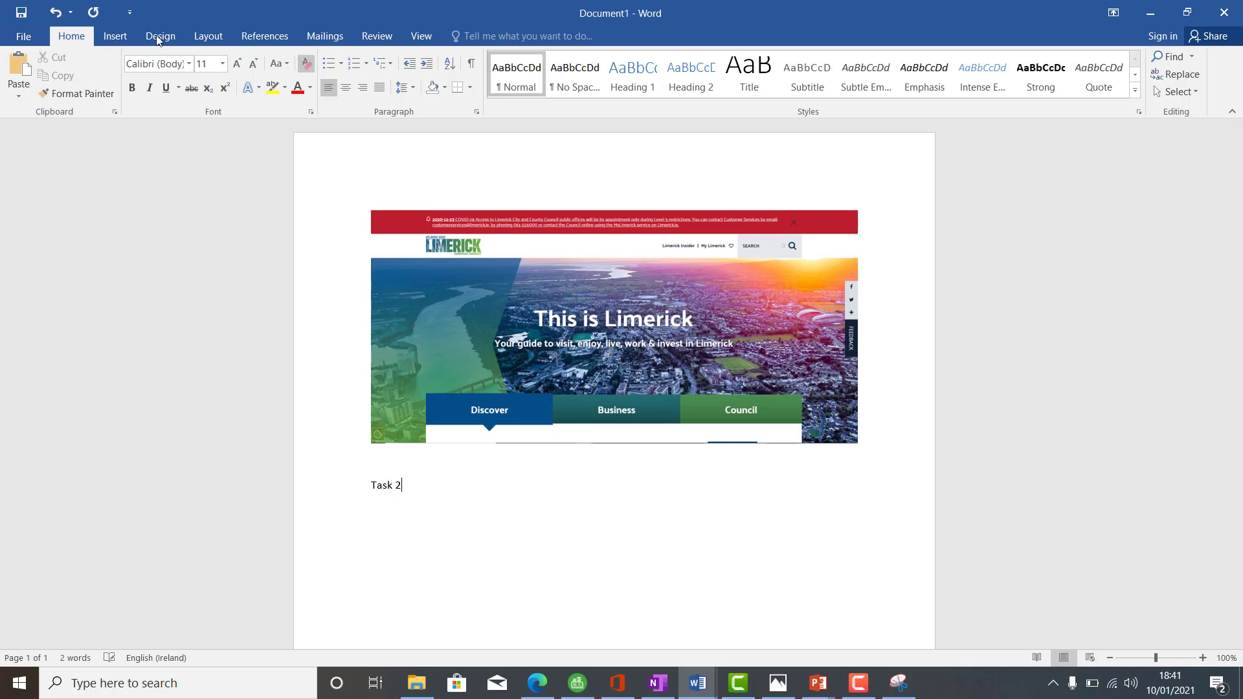
- Look up how to insert a header in Word Help from the Insert tab
left_click(122, 35)
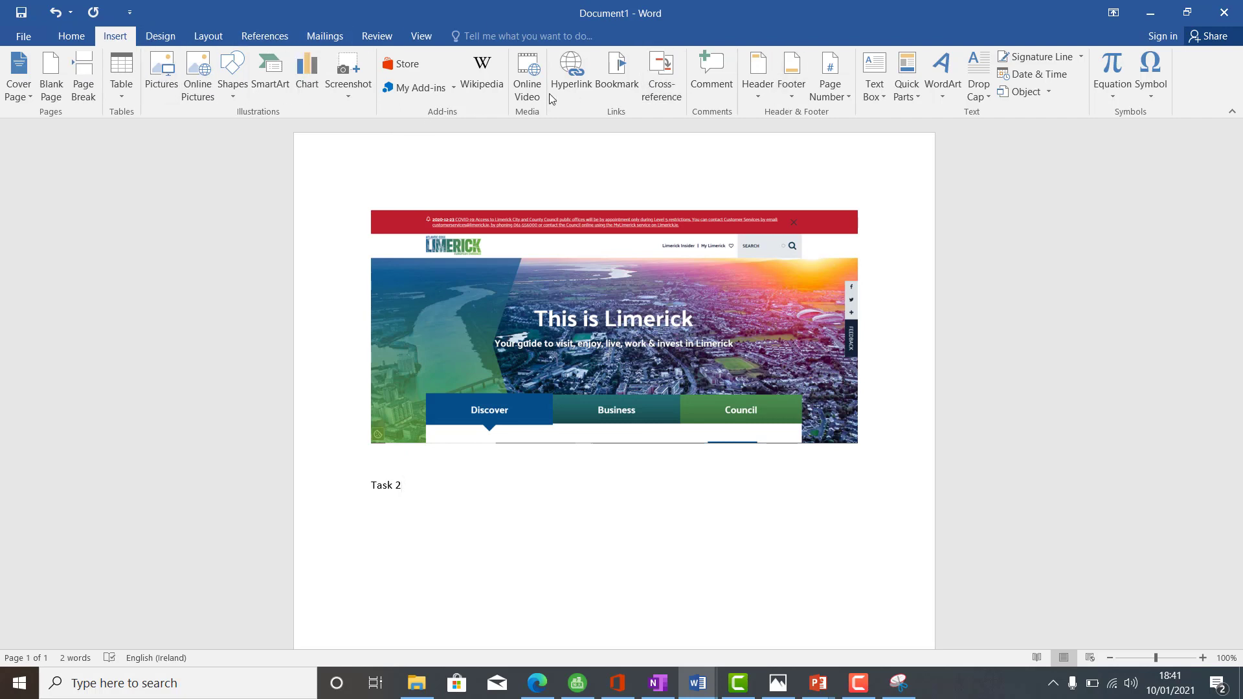
right_click(758, 89)
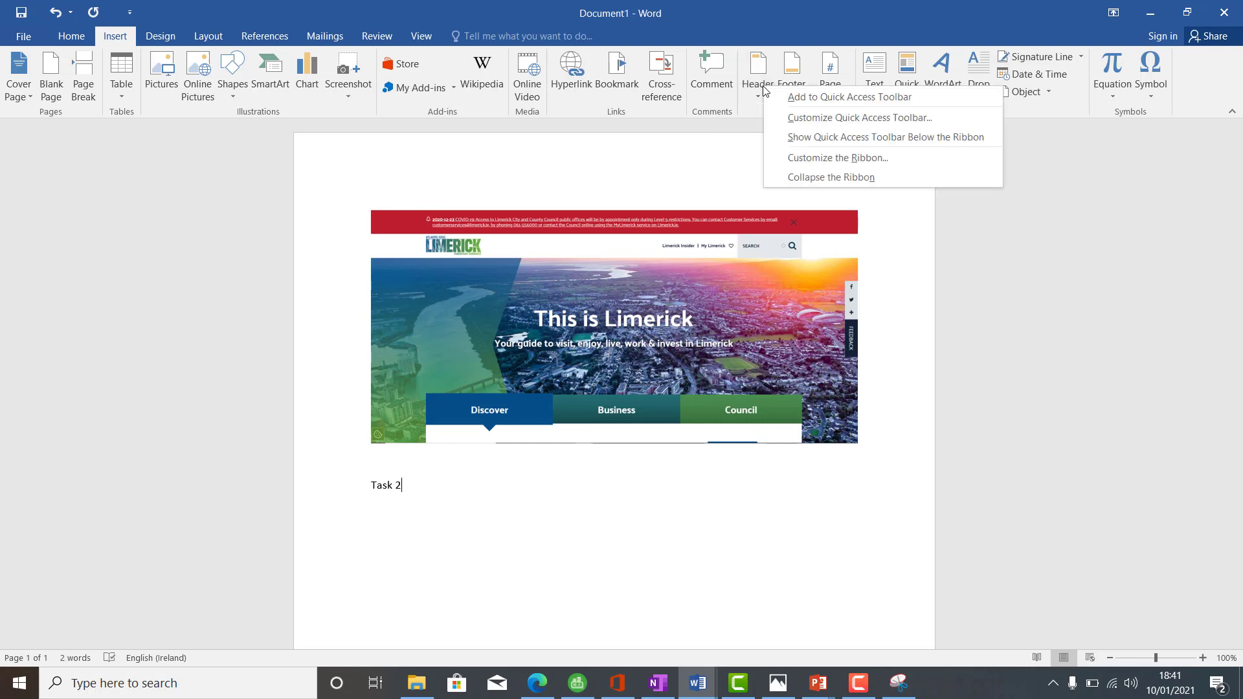
left_click(756, 77)
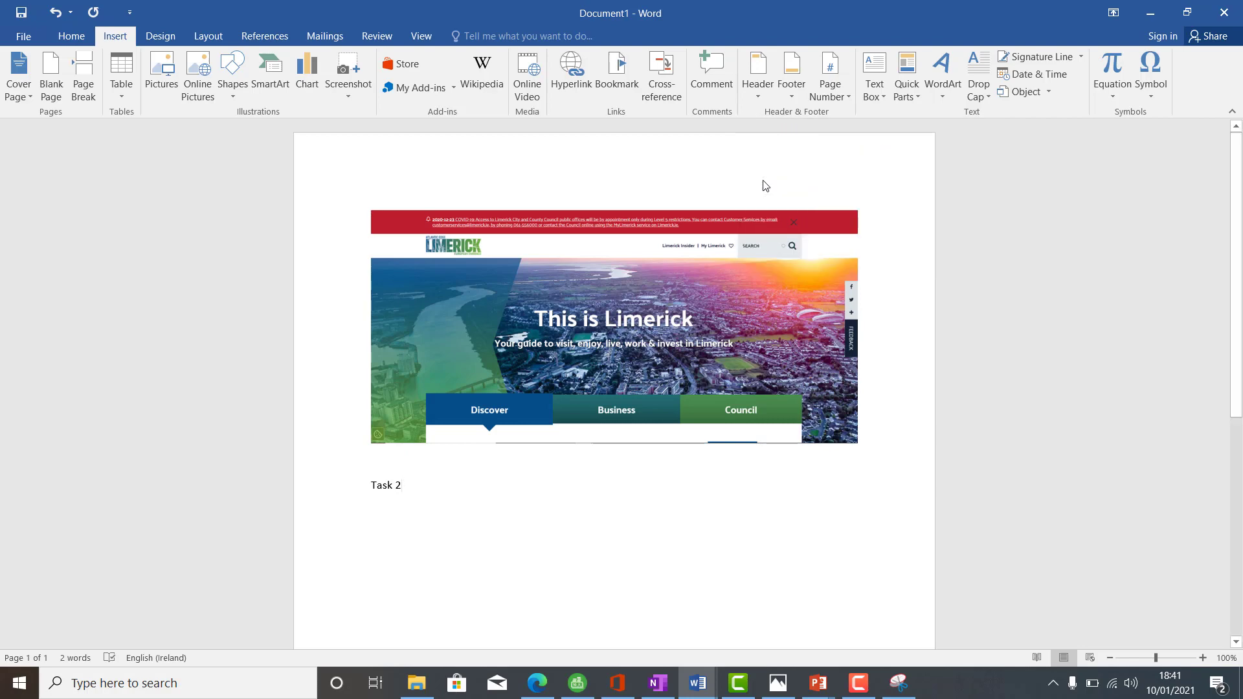
key("F1")
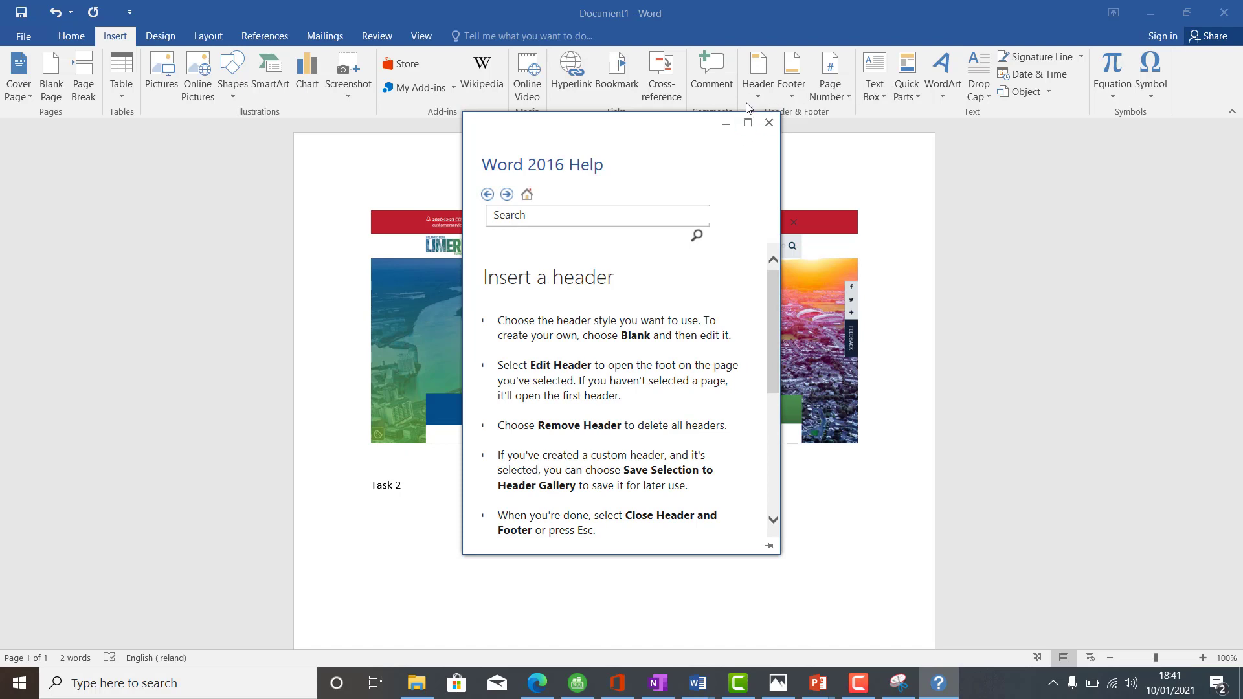
left_click(769, 127)
- Insert a blank header containing the student's name and return to the document body
left_click(762, 97)
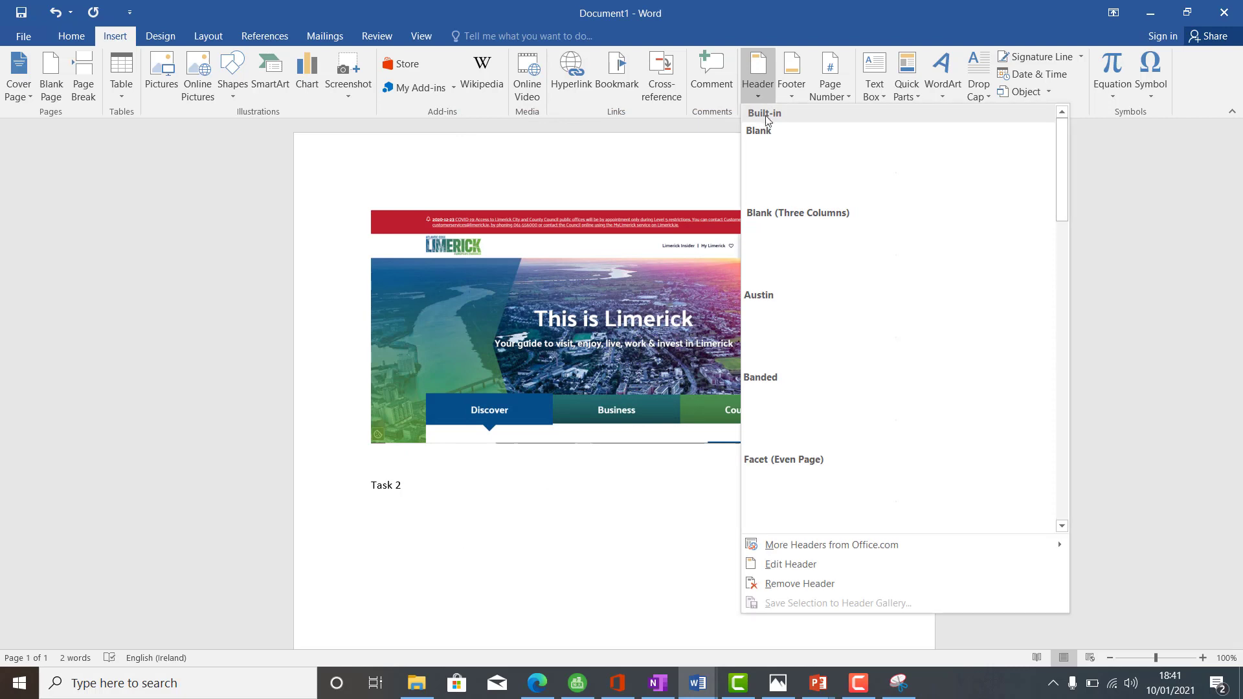
left_click(779, 154)
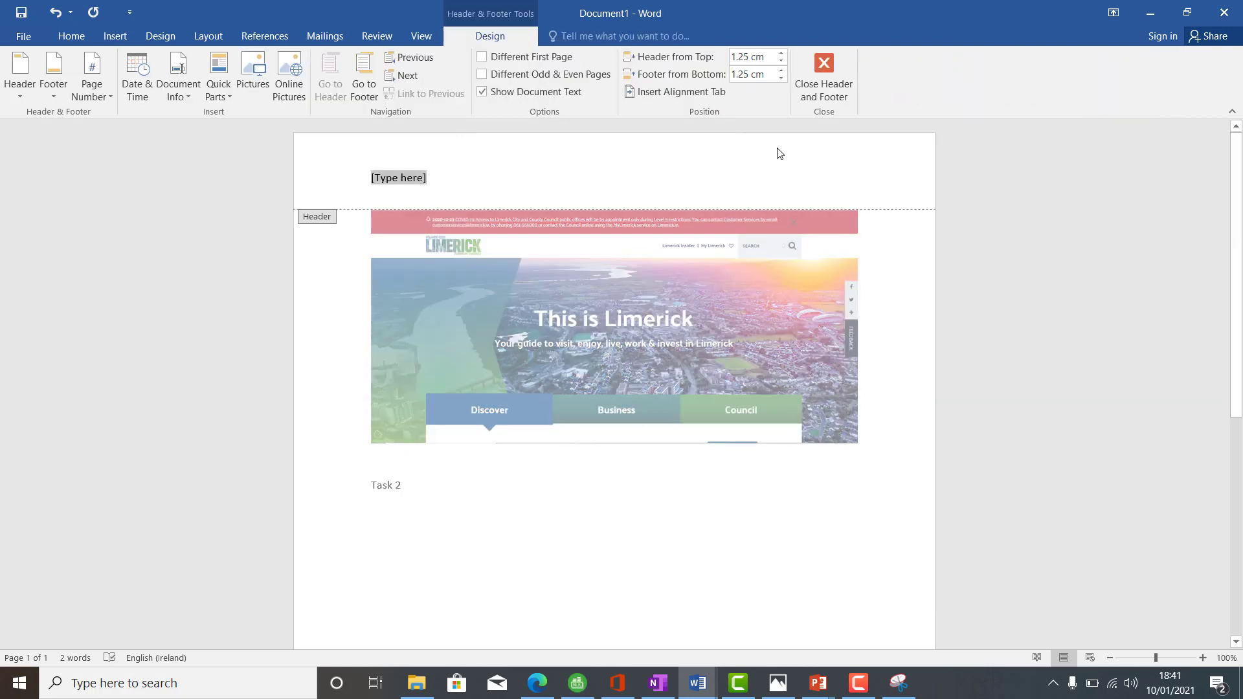
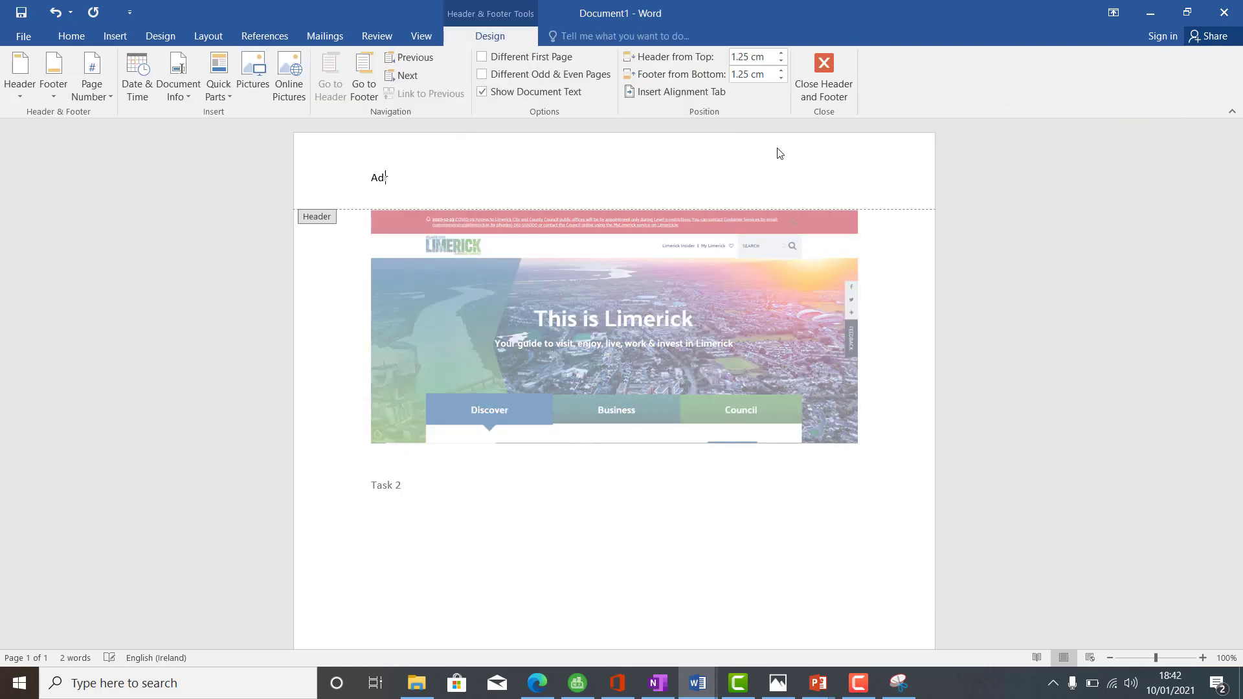
double_click(715, 522)
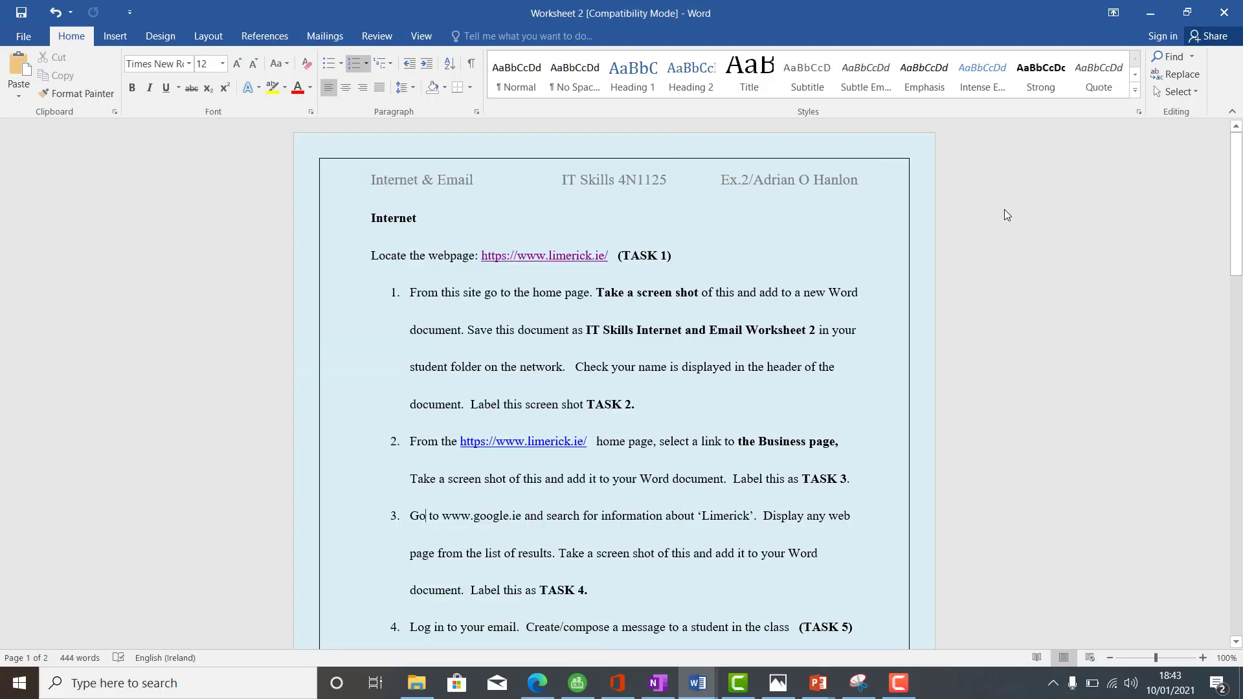
- Scroll through the later Worksheet 2 tasks, then bring the limerick.ie page in Edge forward
left_click_drag(1237, 212, 1239, 281)
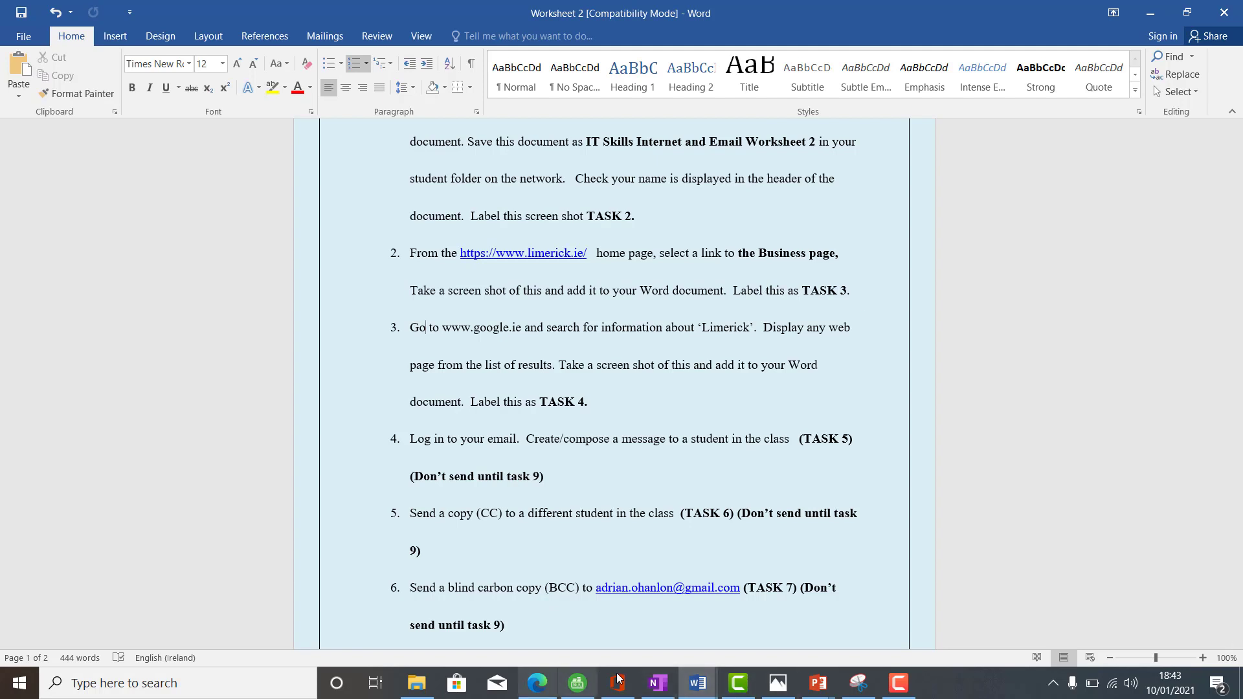
right_click(534, 684)
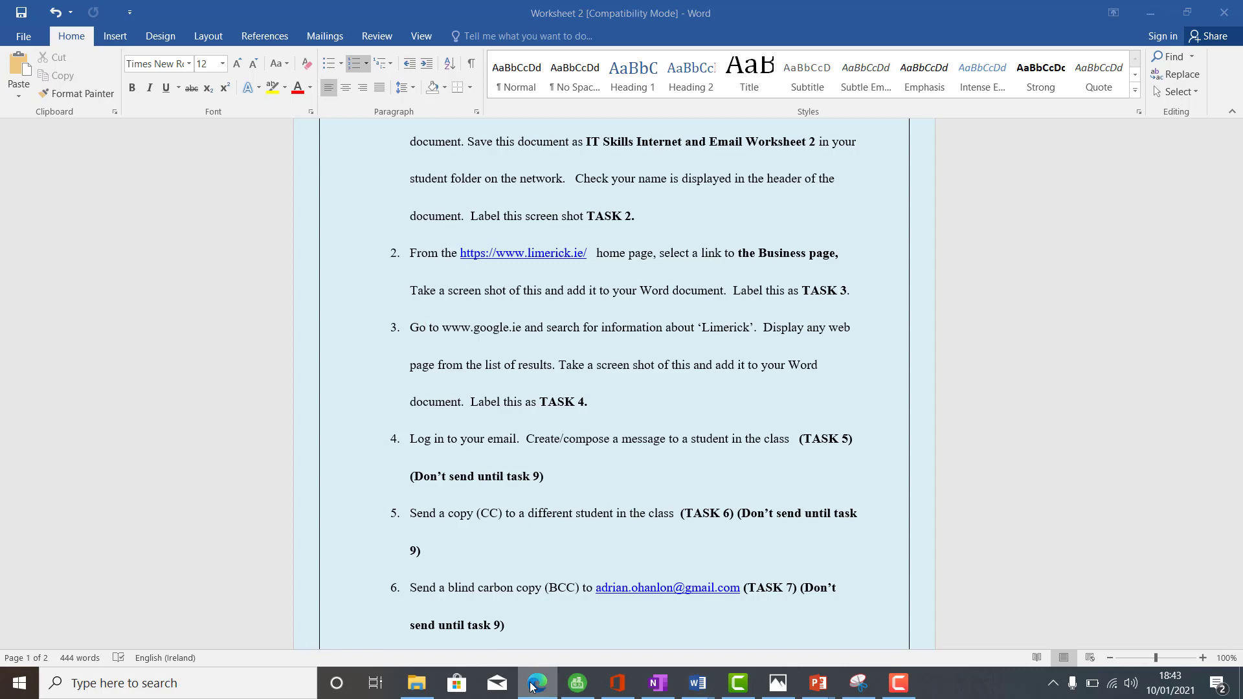
left_click(537, 684)
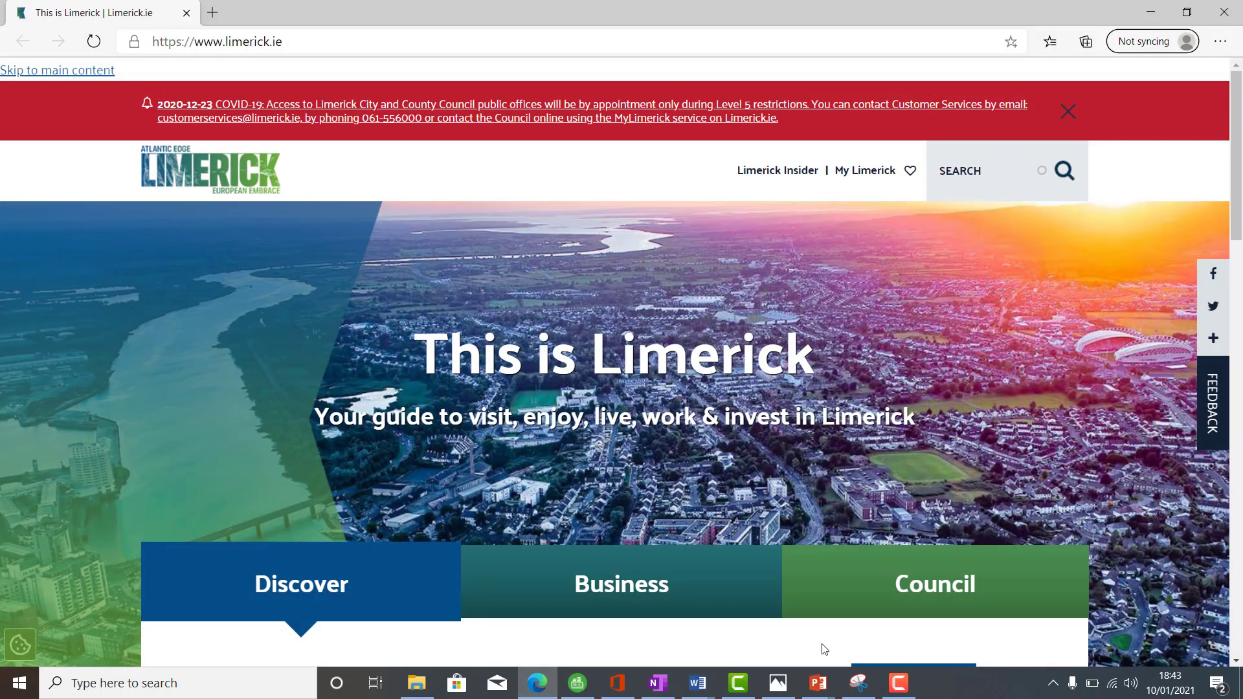
mouse_move(700, 692)
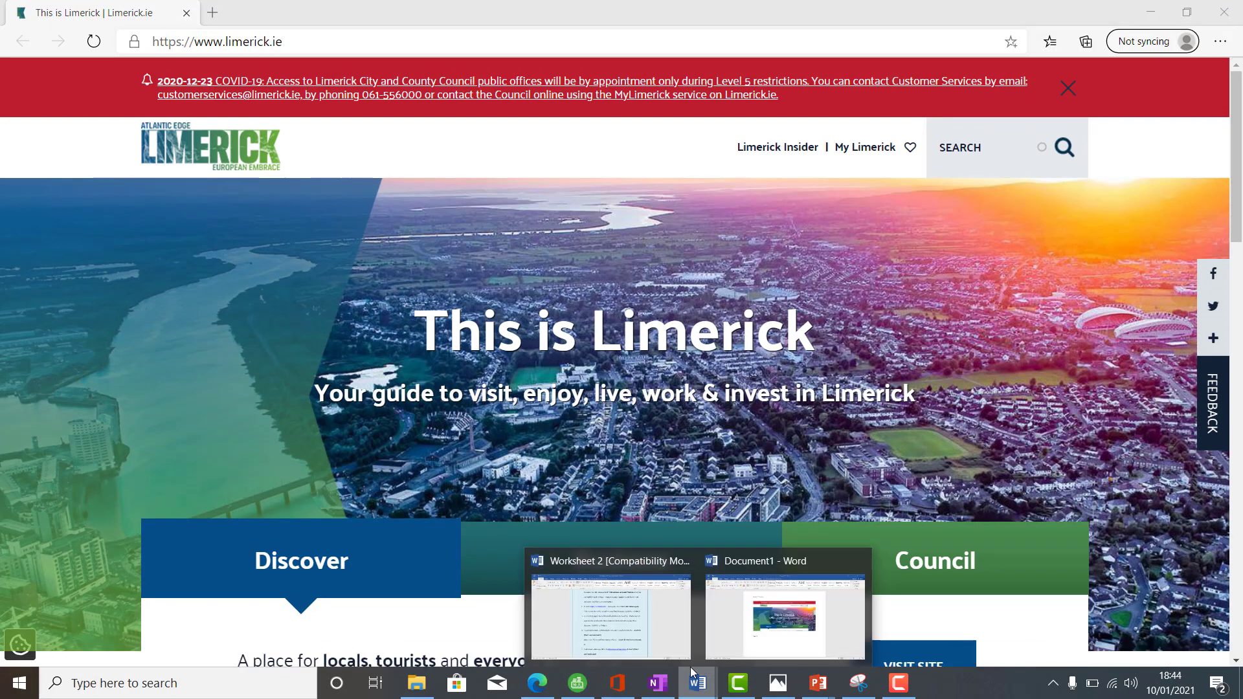
mouse_move(644, 627)
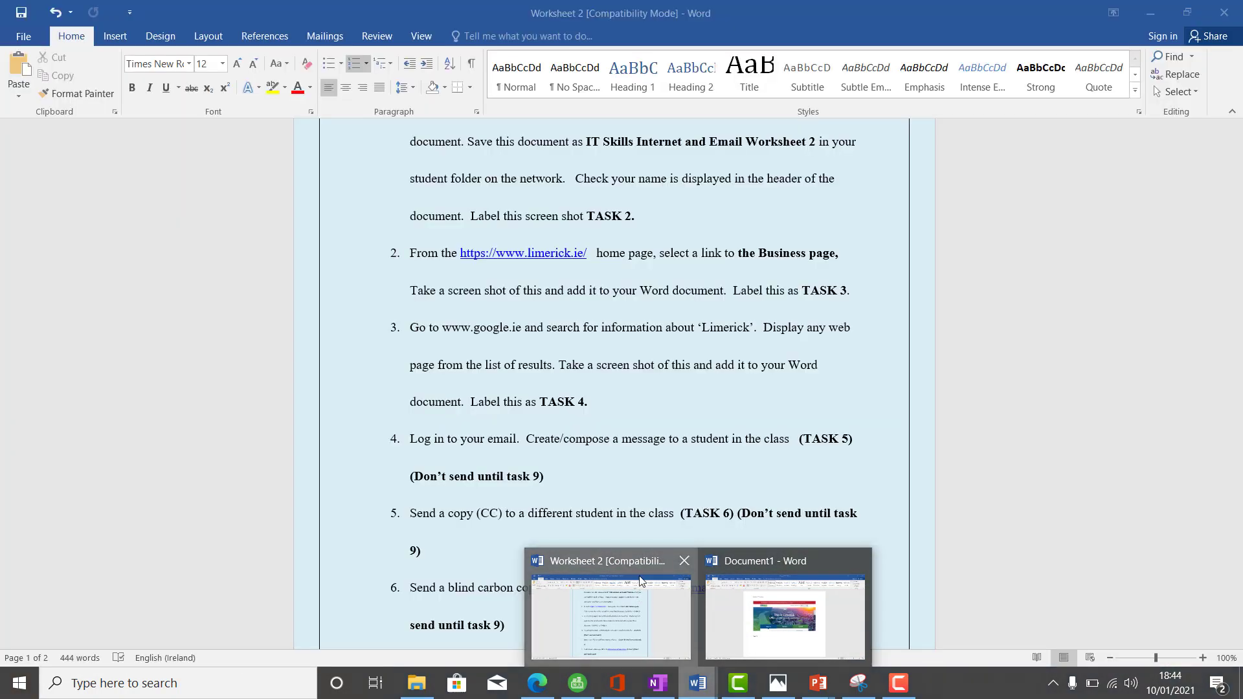
left_click(643, 582)
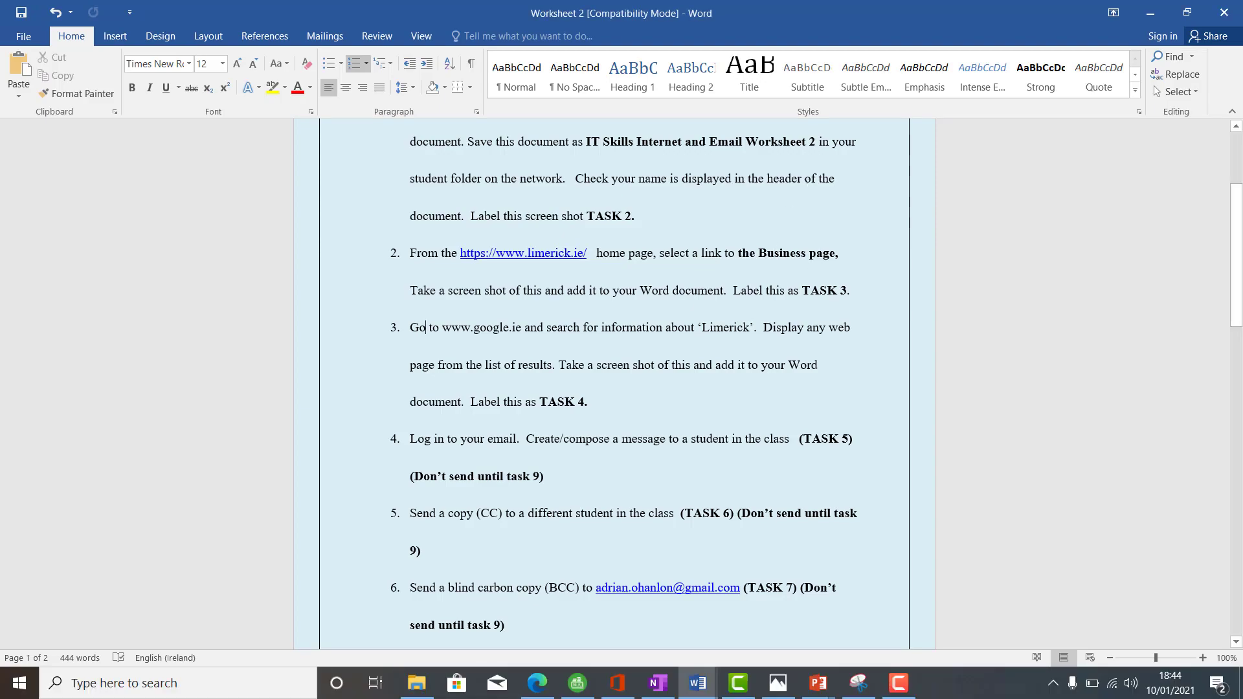
left_click(537, 684)
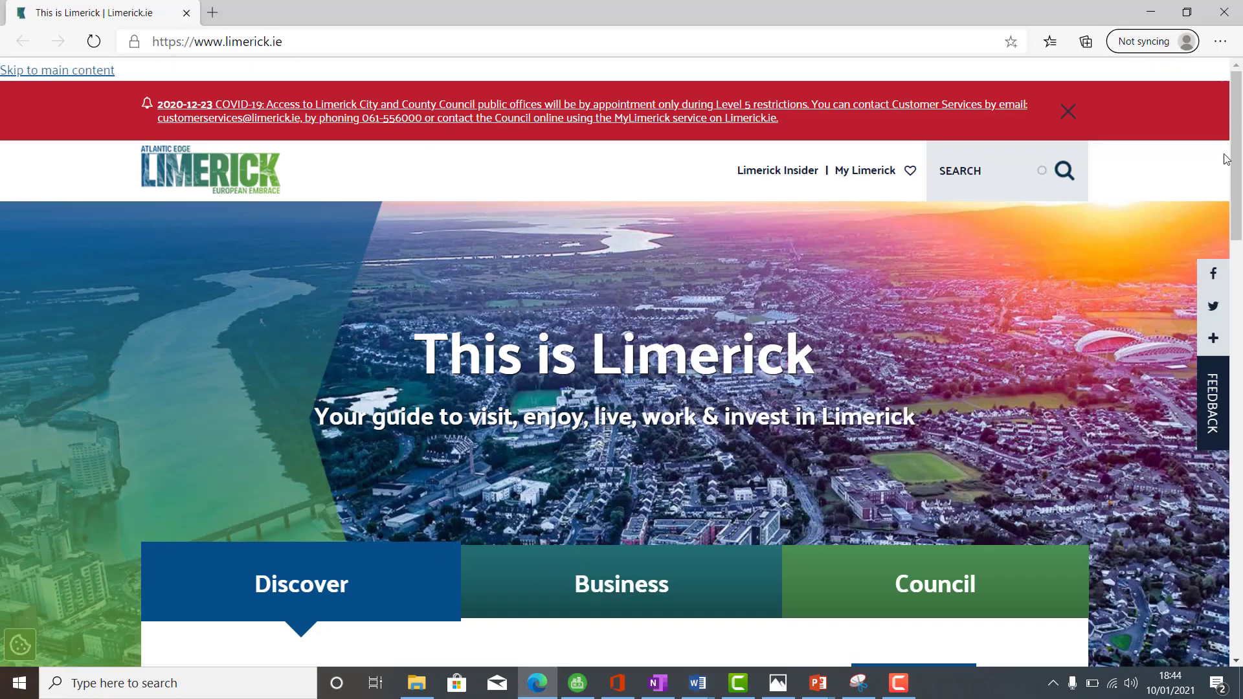
- Close the red COVID notice on the limerick.ie home page
scroll(1240, 180, "down", 2)
scroll(1240, 180, "up", 2)
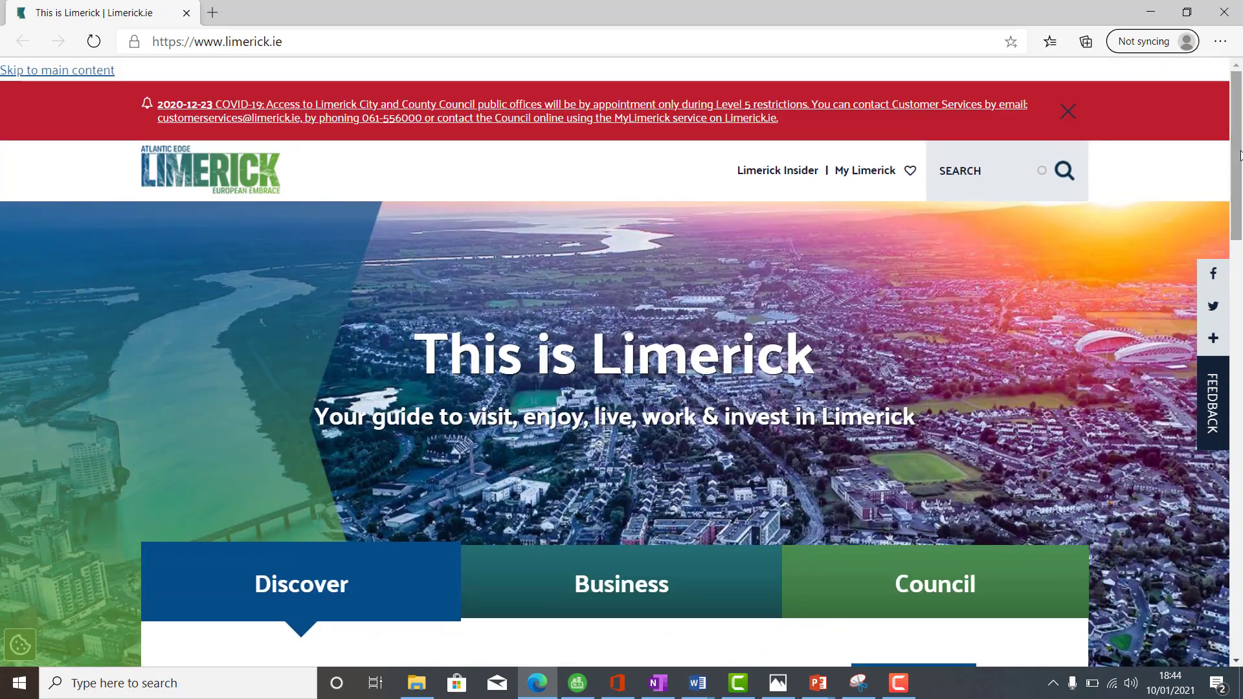
left_click(1076, 108)
left_click(1074, 95)
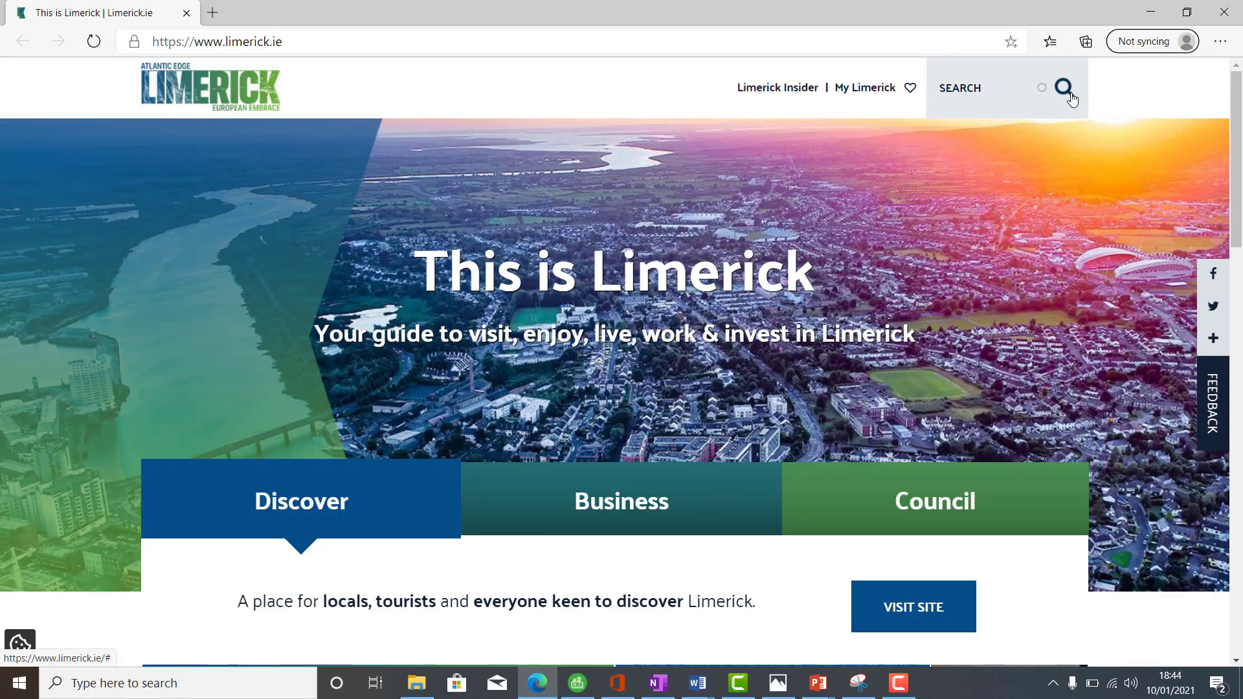
- Scroll the page and display its Business section
scroll(1240, 180, "down", 3)
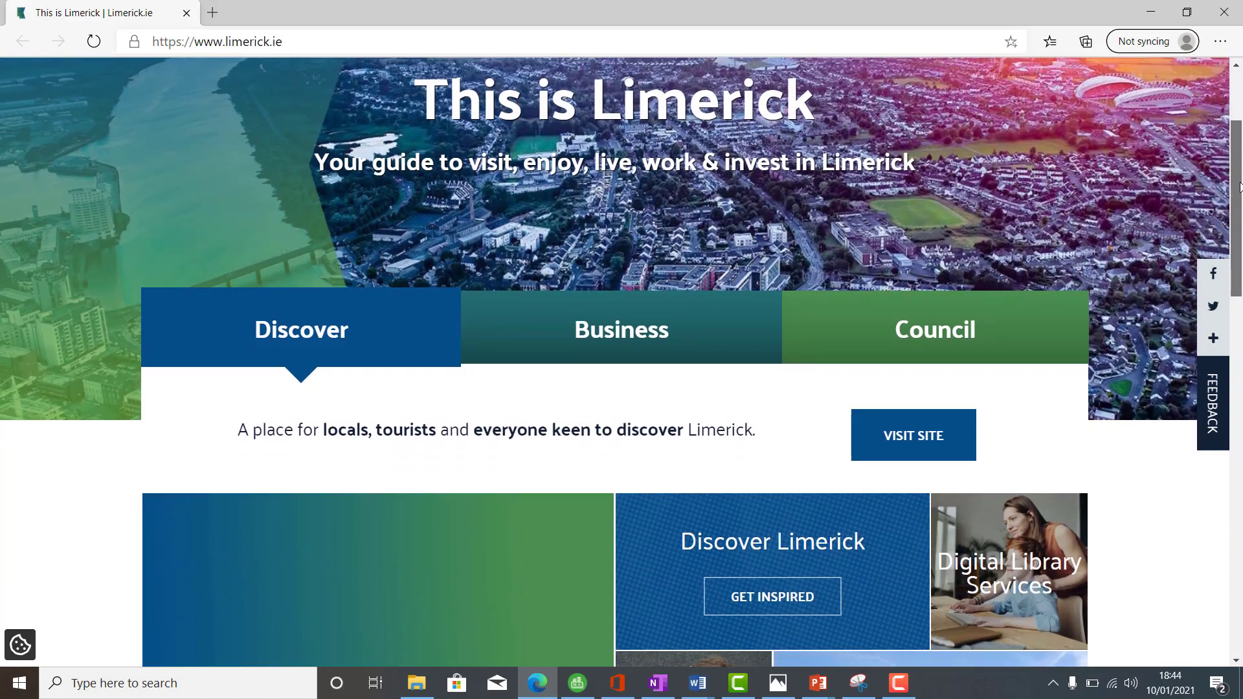
scroll(1240, 104, "up", 3)
left_click_drag(1237, 148, 1227, 371)
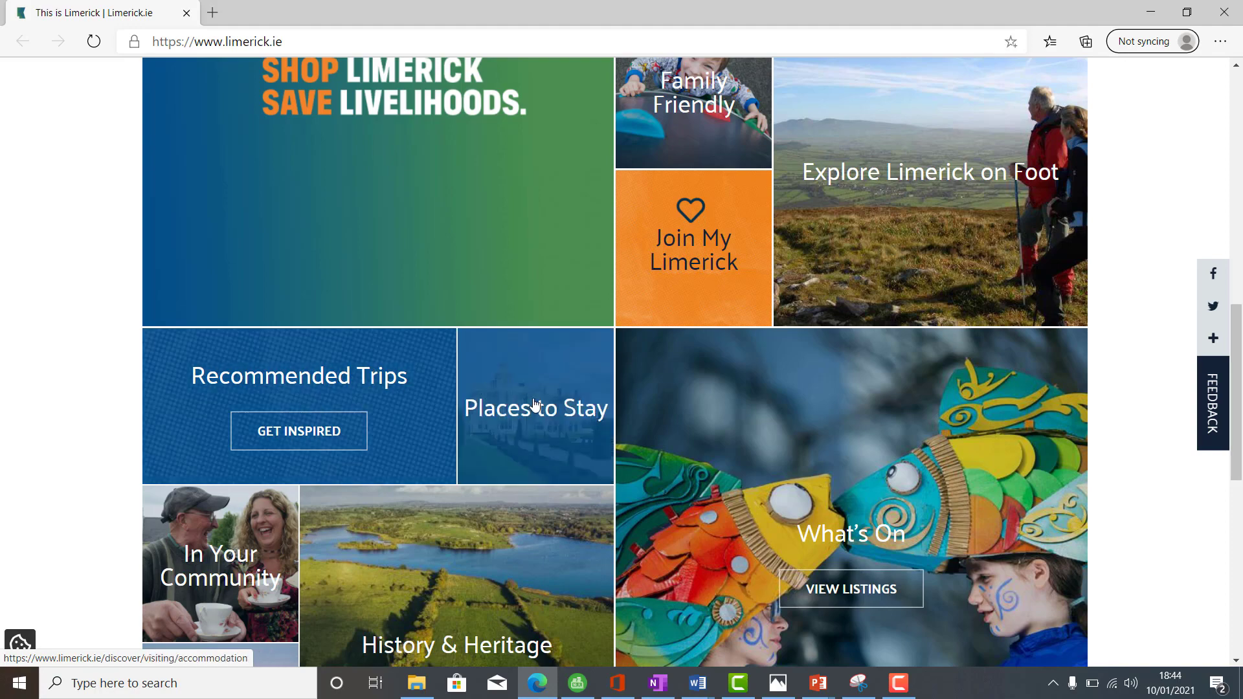
left_click_drag(1241, 339, 1241, 143)
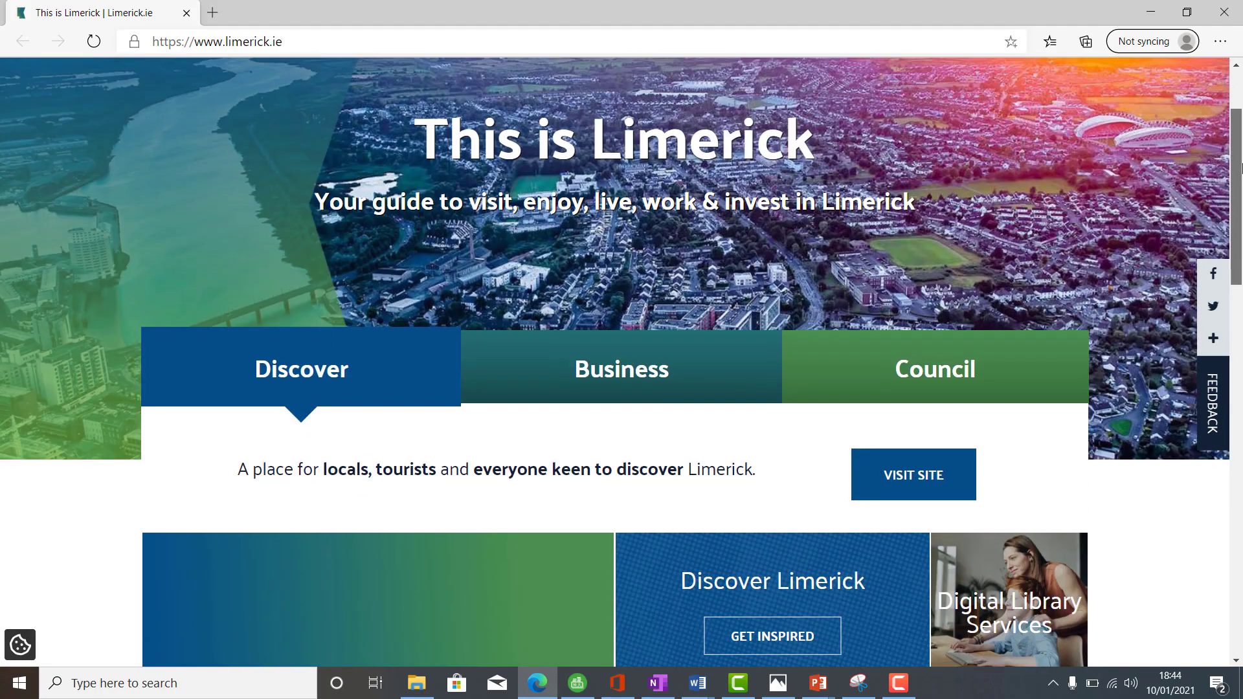
left_click(636, 379)
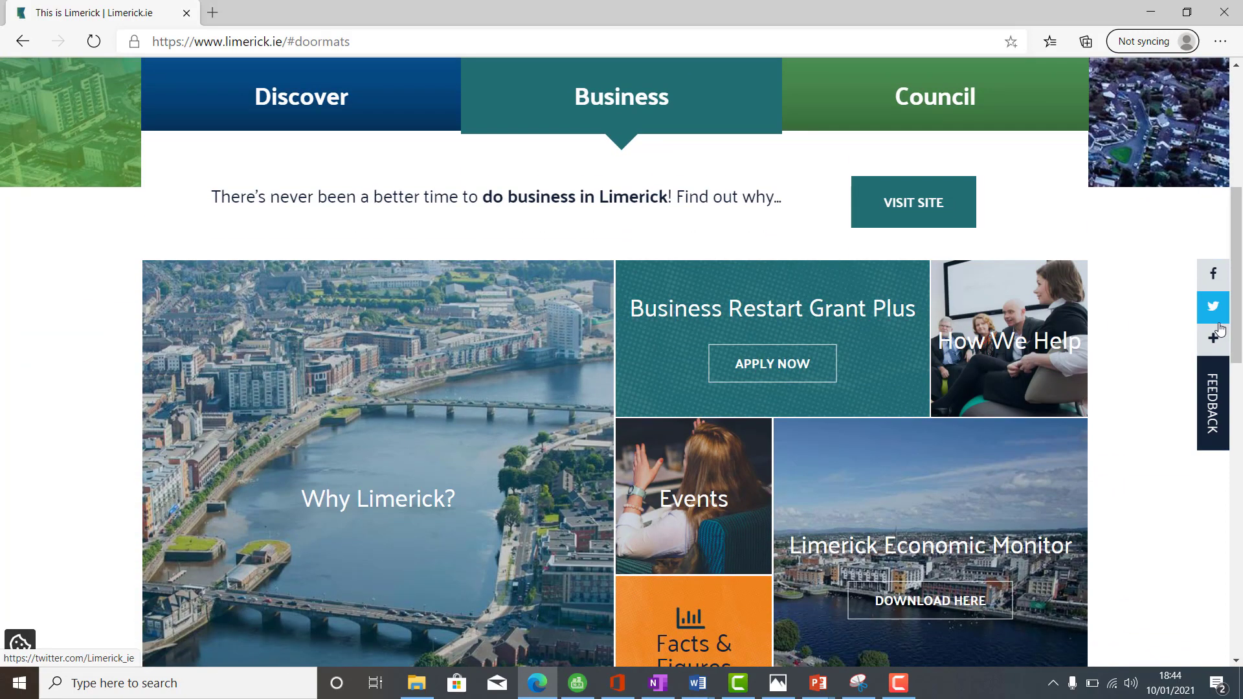
left_click(179, 685)
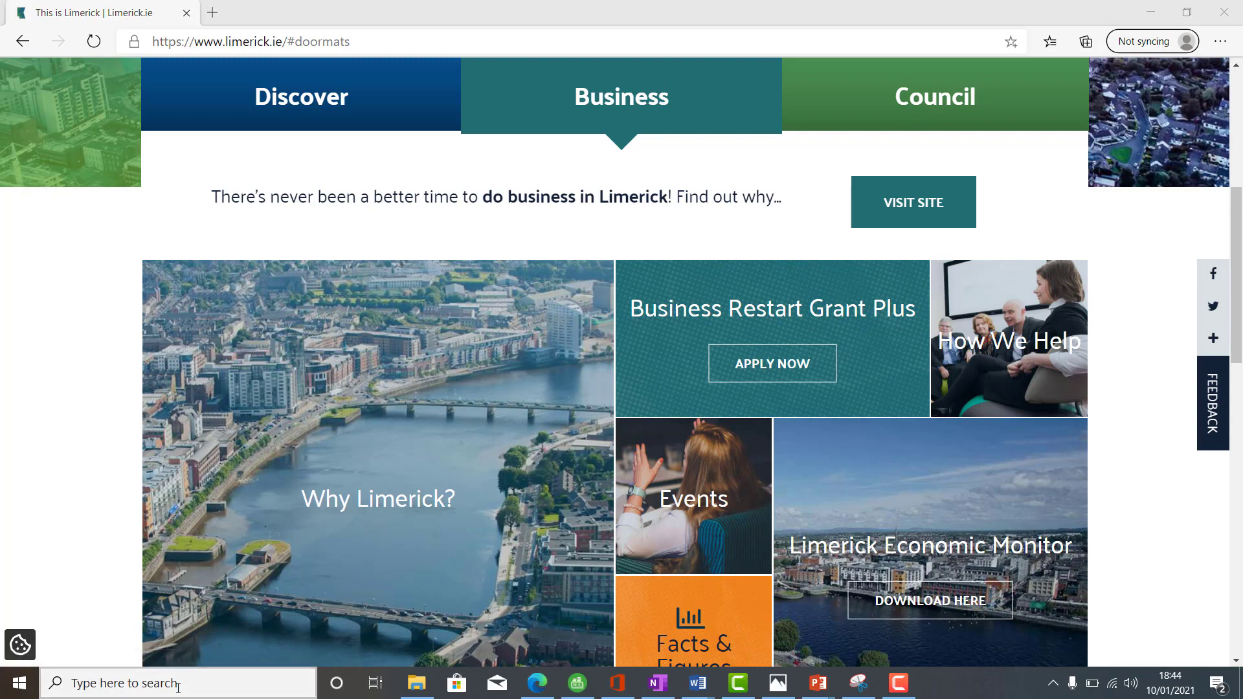
- Snip the limerick.ie Business section with Snipping Tool and copy it to the clipboard
type("snipp")
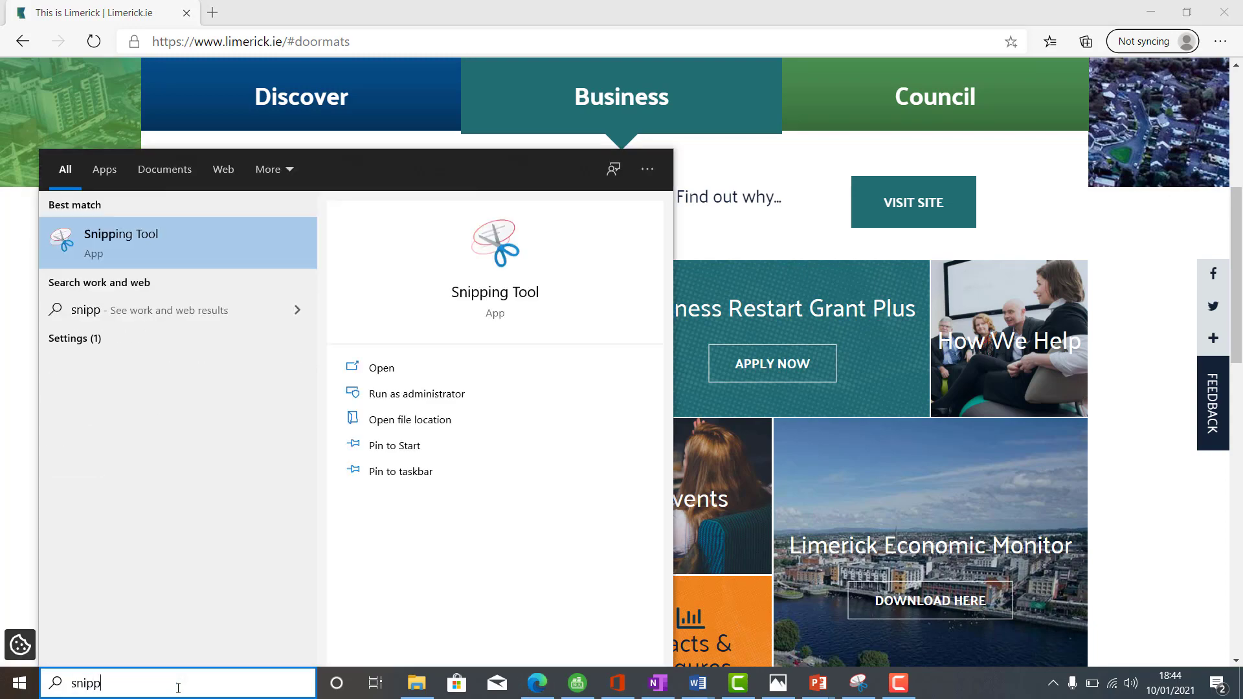
left_click(134, 243)
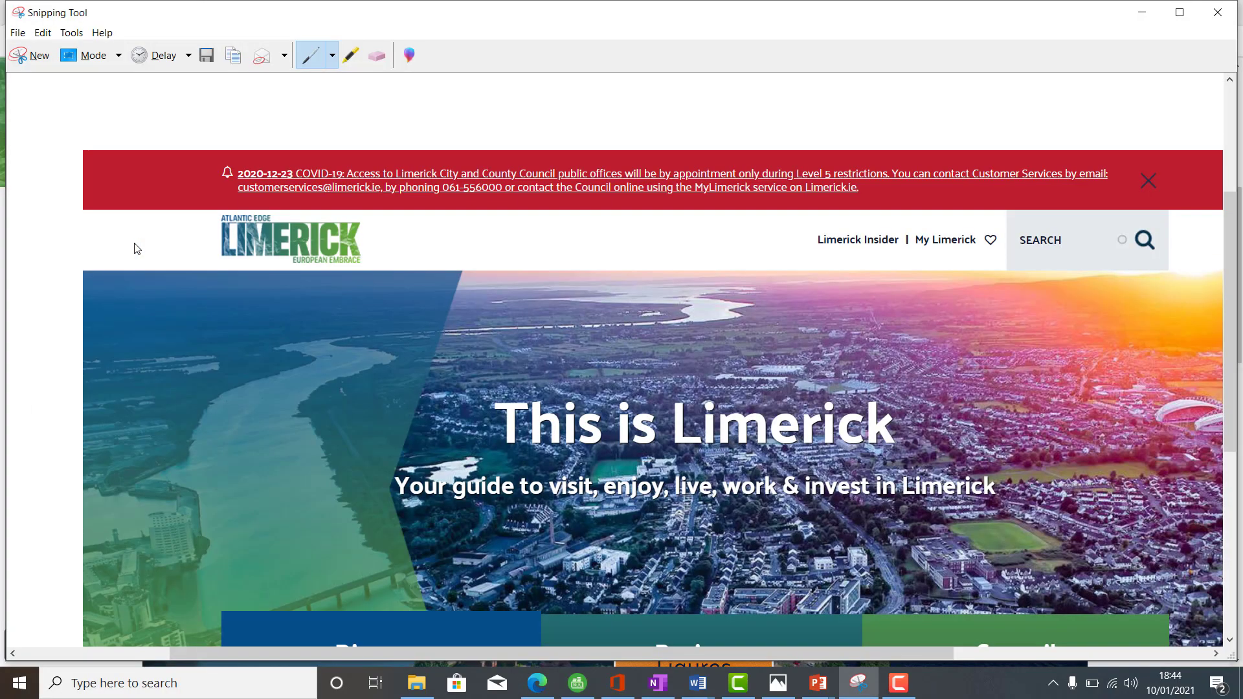
left_click(29, 56)
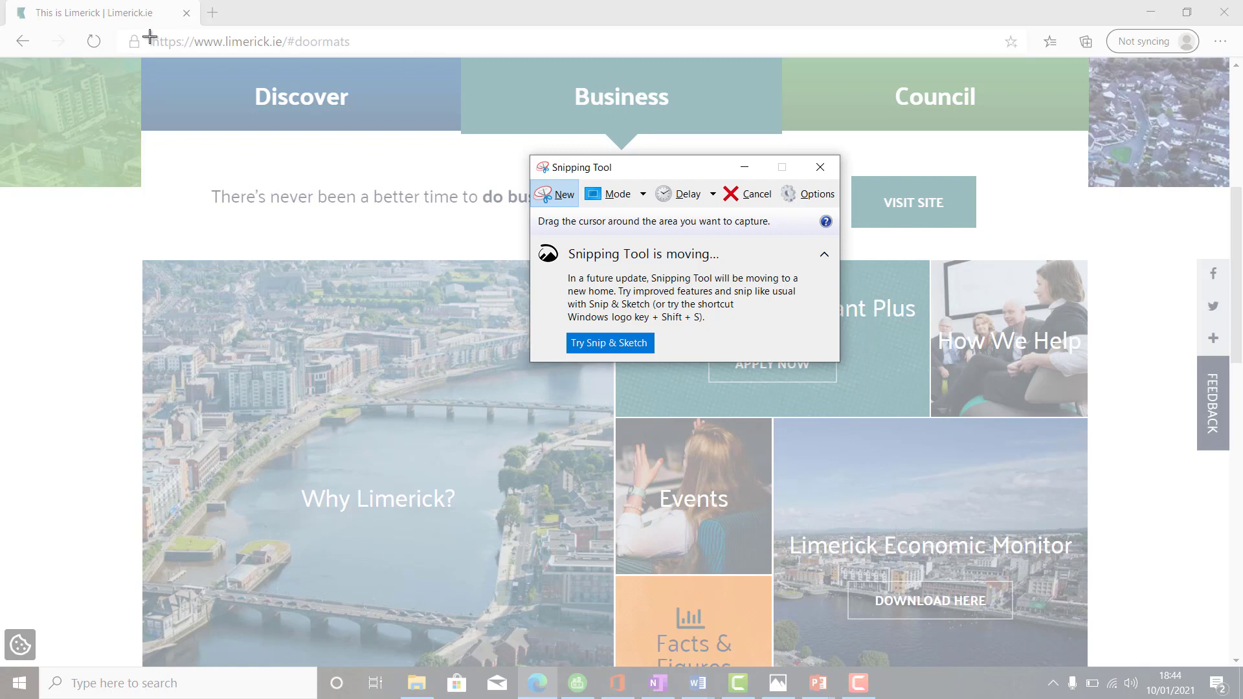
left_click_drag(143, 61, 1088, 668)
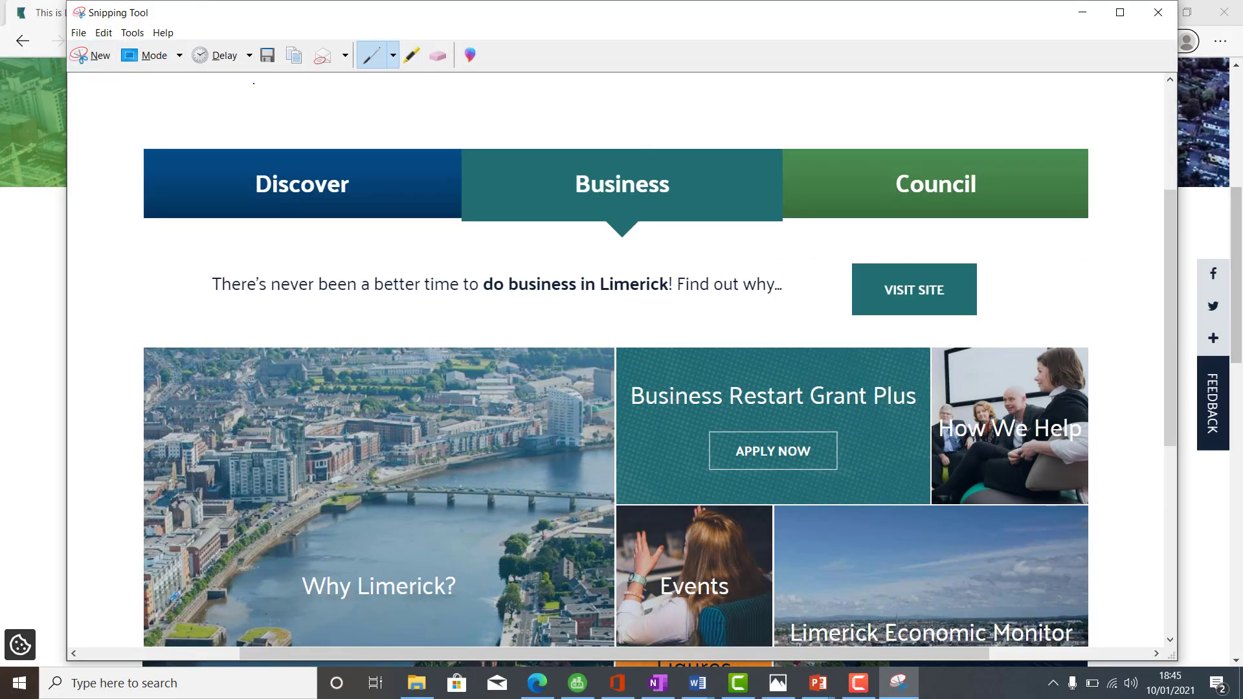
left_click(104, 32)
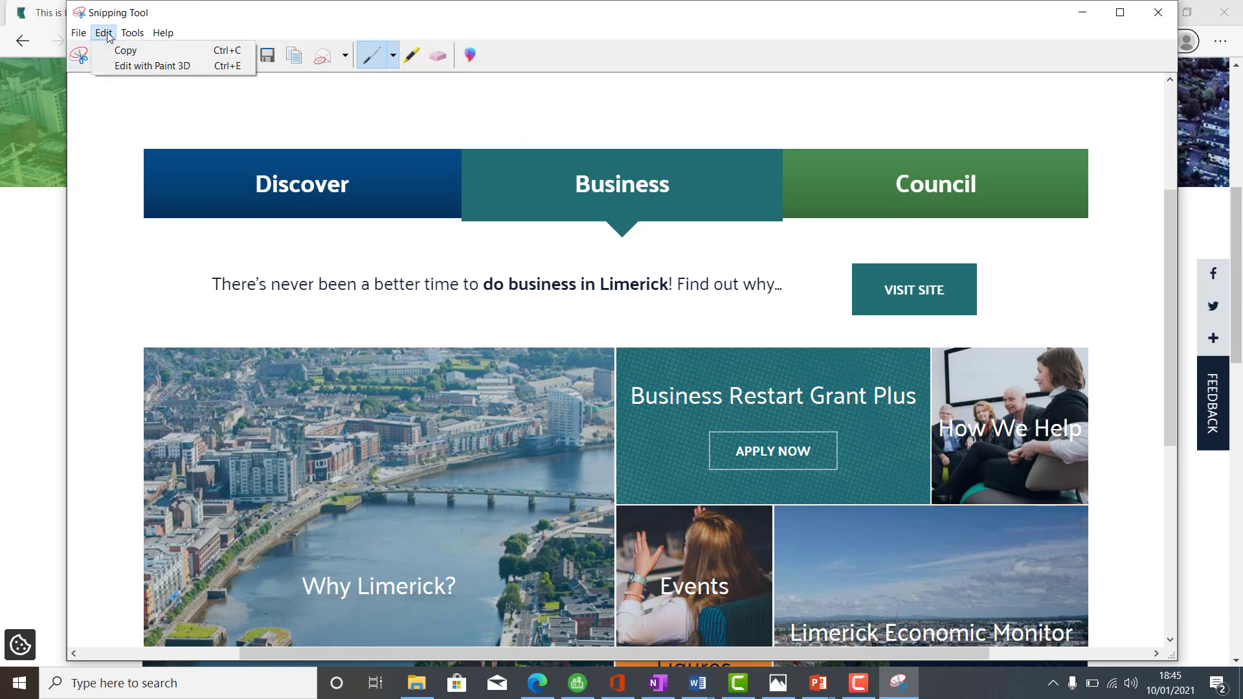
left_click(115, 52)
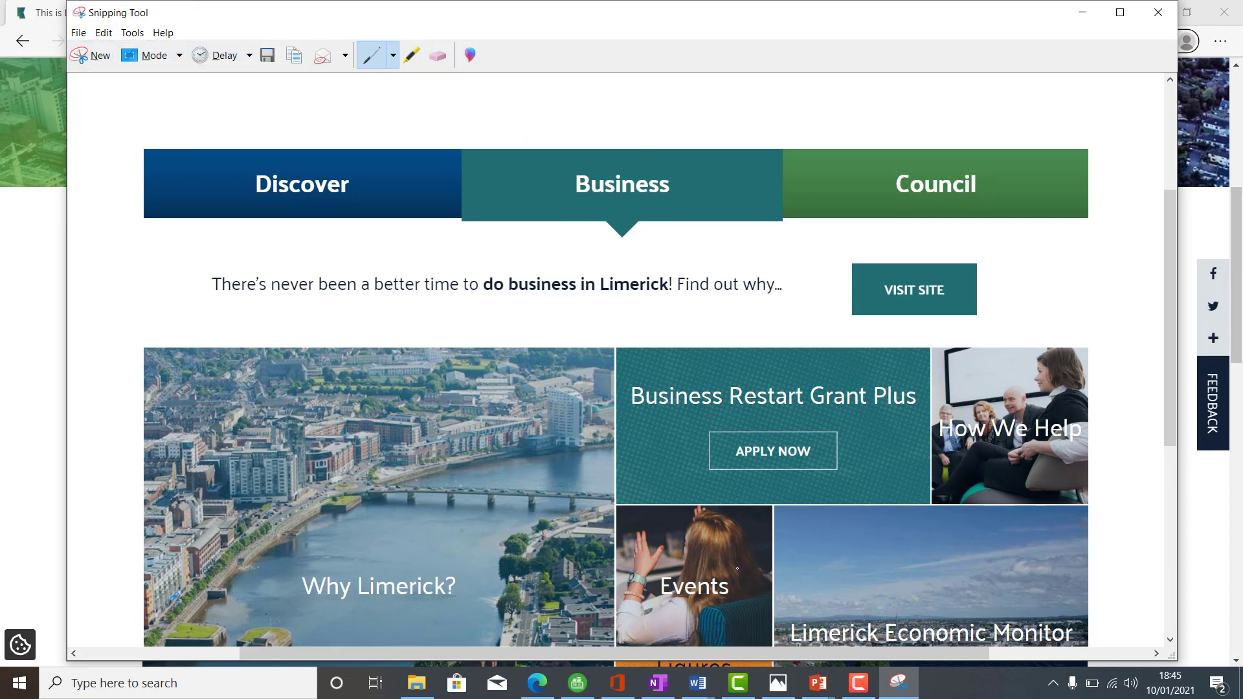
left_click(698, 683)
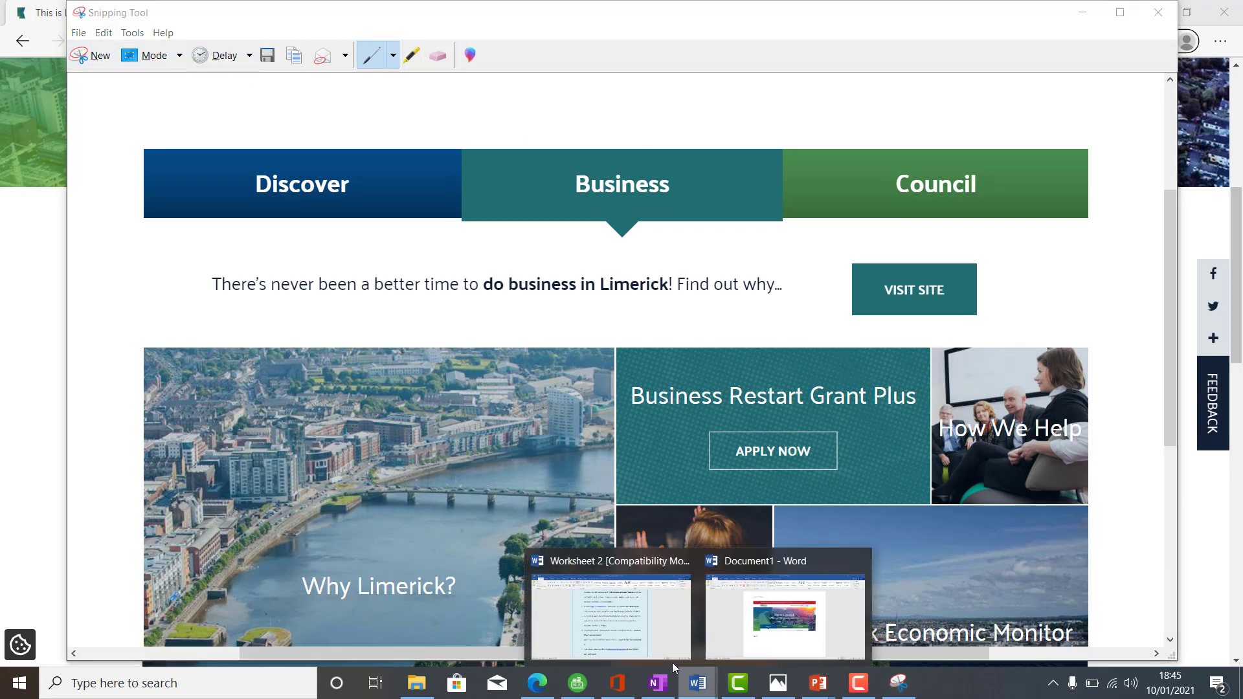
- Paste the Business snip below Task 2 in Document1 and begin the next 'Task' label
left_click(774, 638)
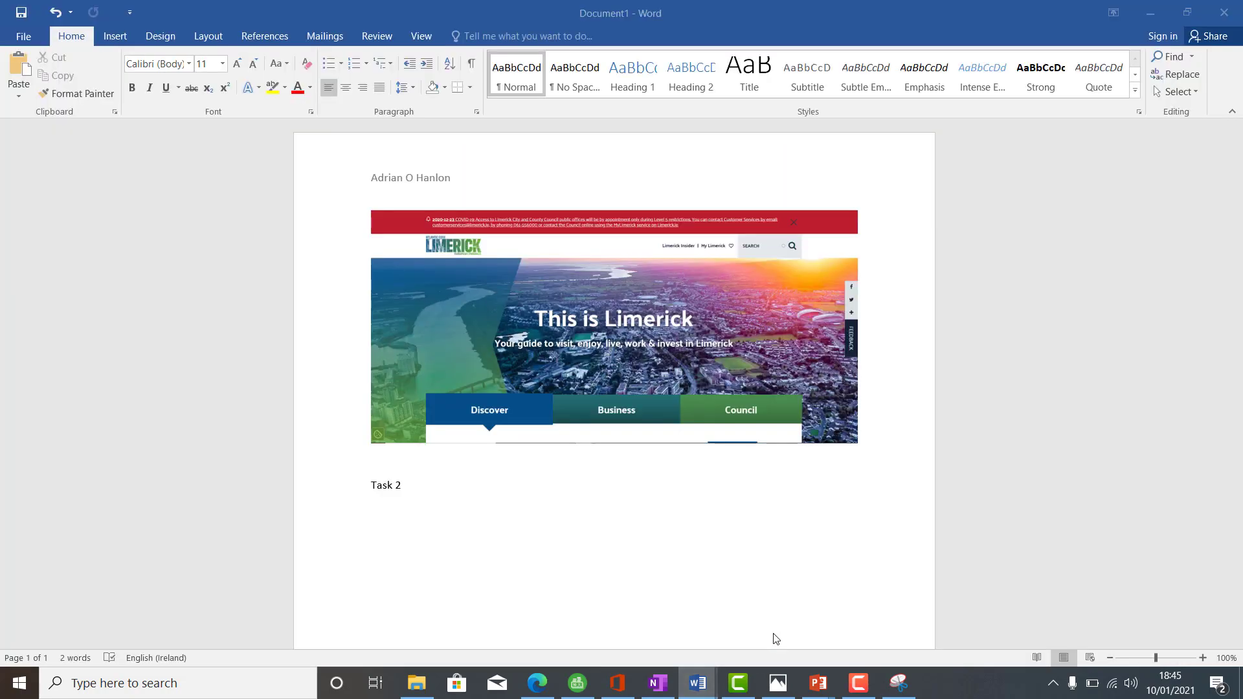
left_click(518, 533)
key("ctrl+v")
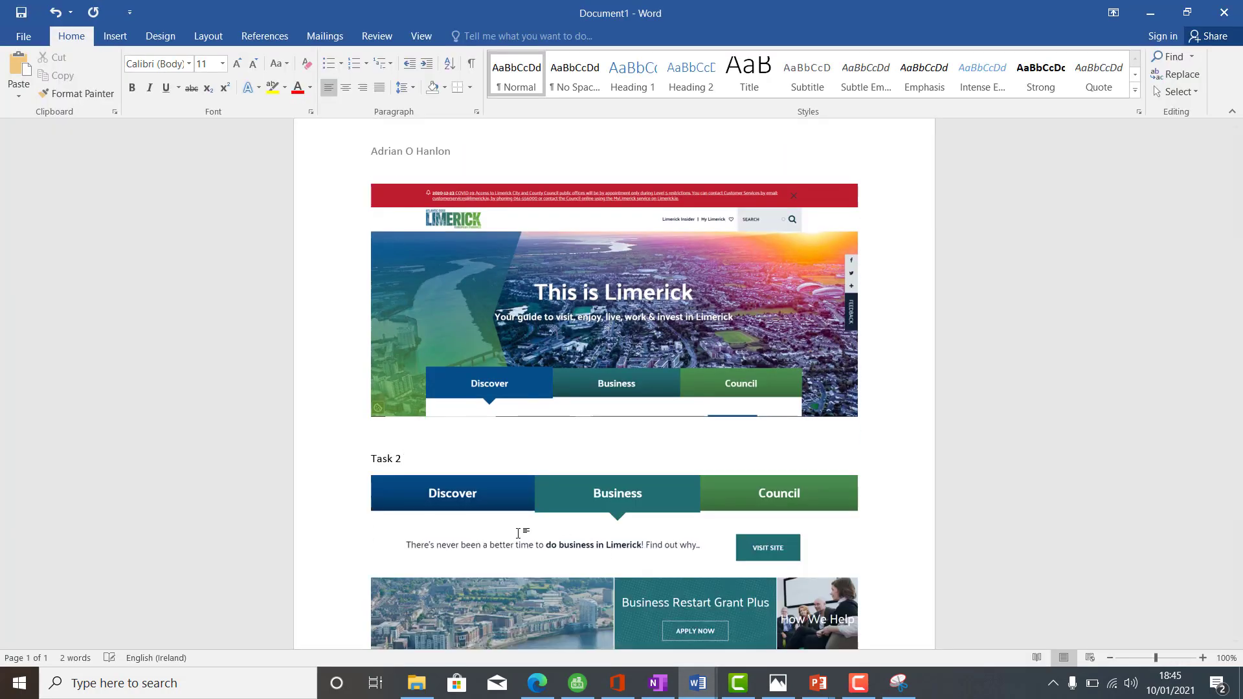
type("Task")
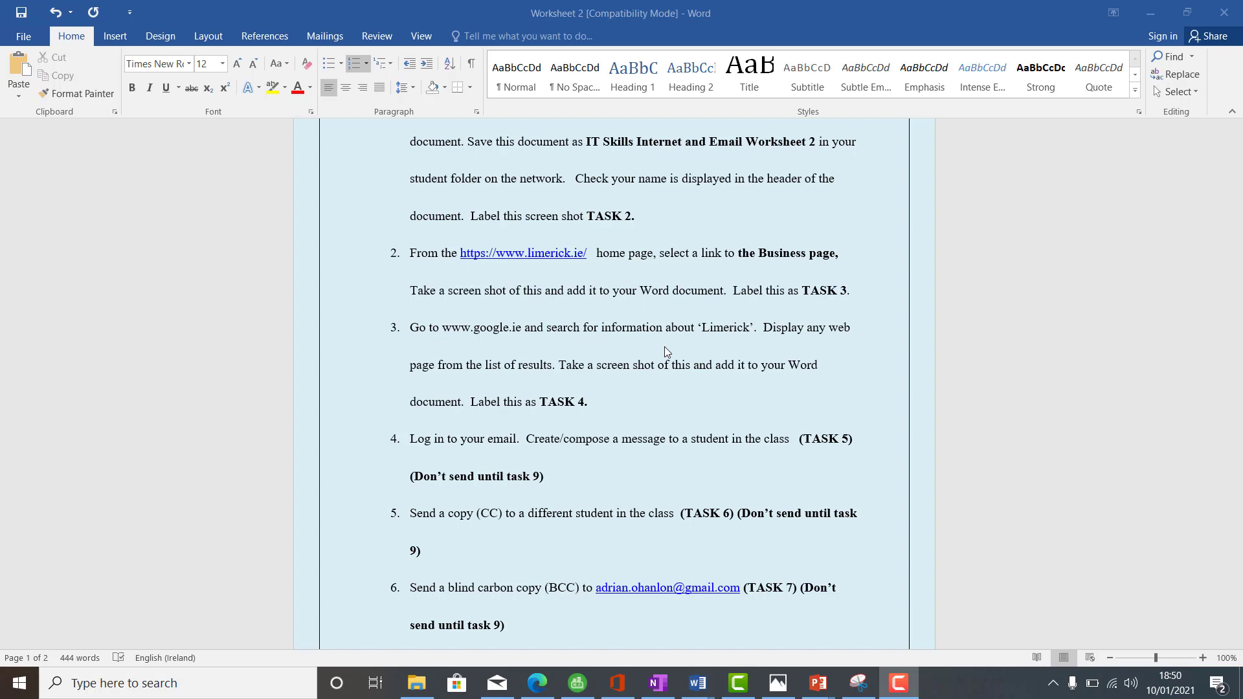
- Search Google for 'limerick' and open the Limerick Wikipedia article
left_click(538, 683)
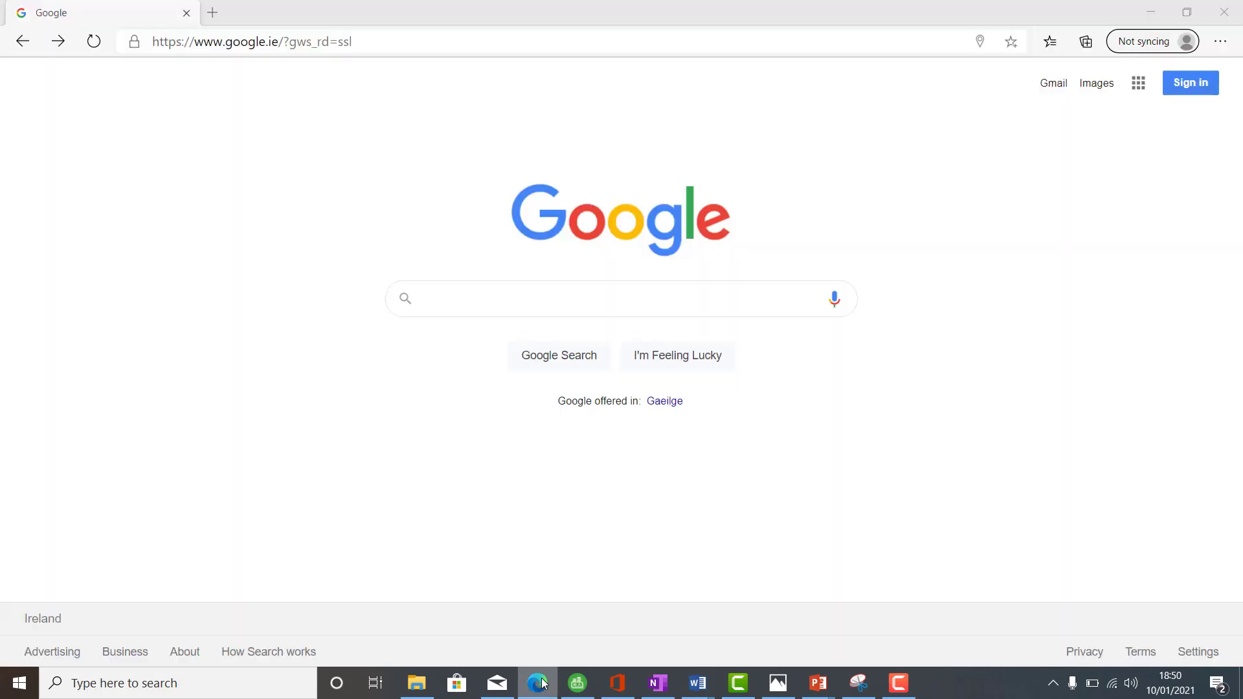
type("limerick")
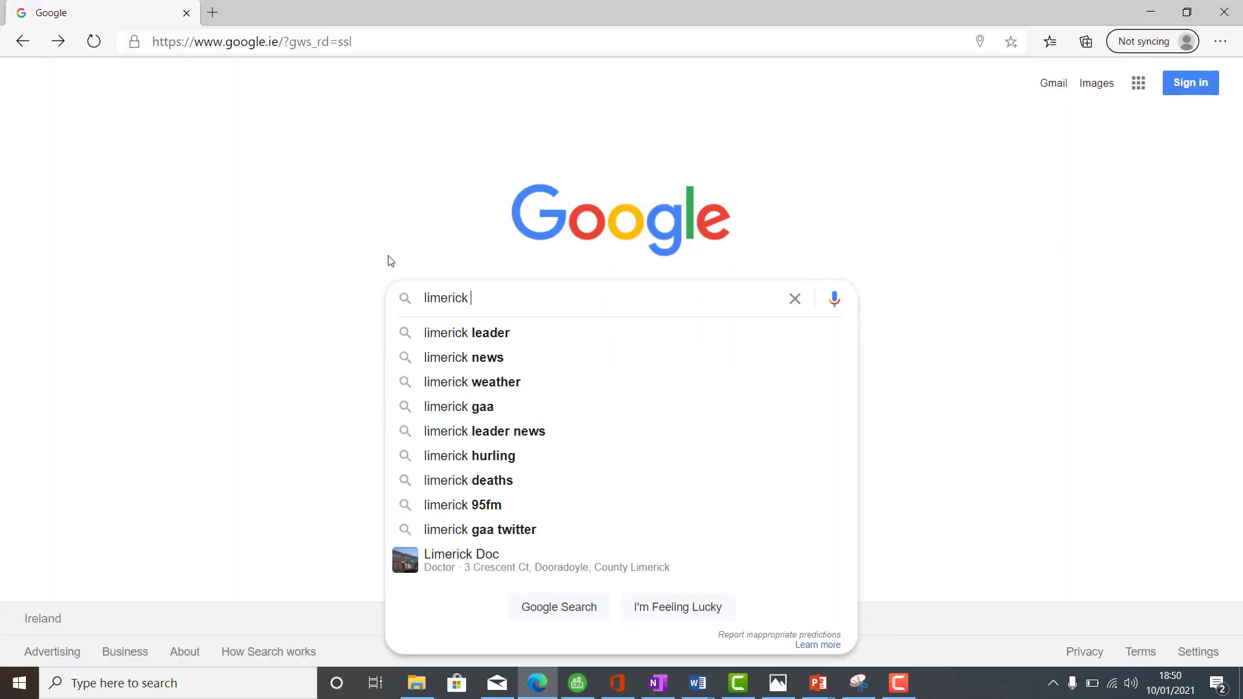
key("Return")
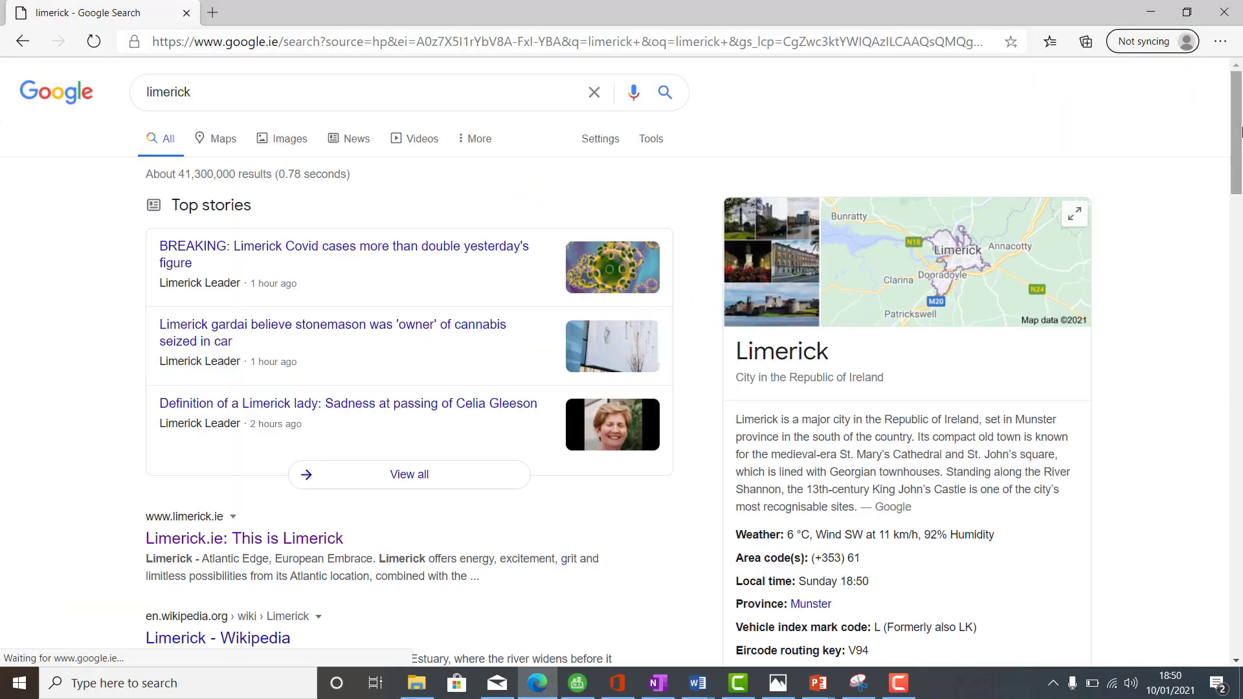
left_click(1237, 255)
left_click_drag(1240, 255, 1241, 215)
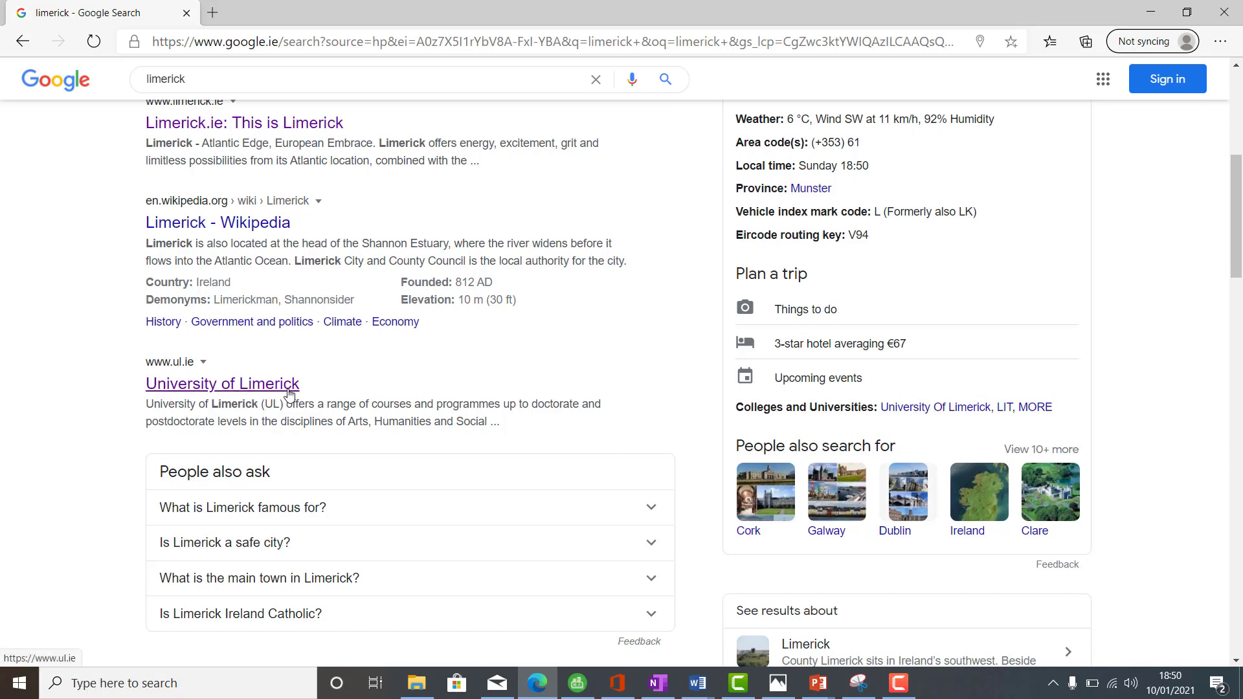
left_click(268, 227)
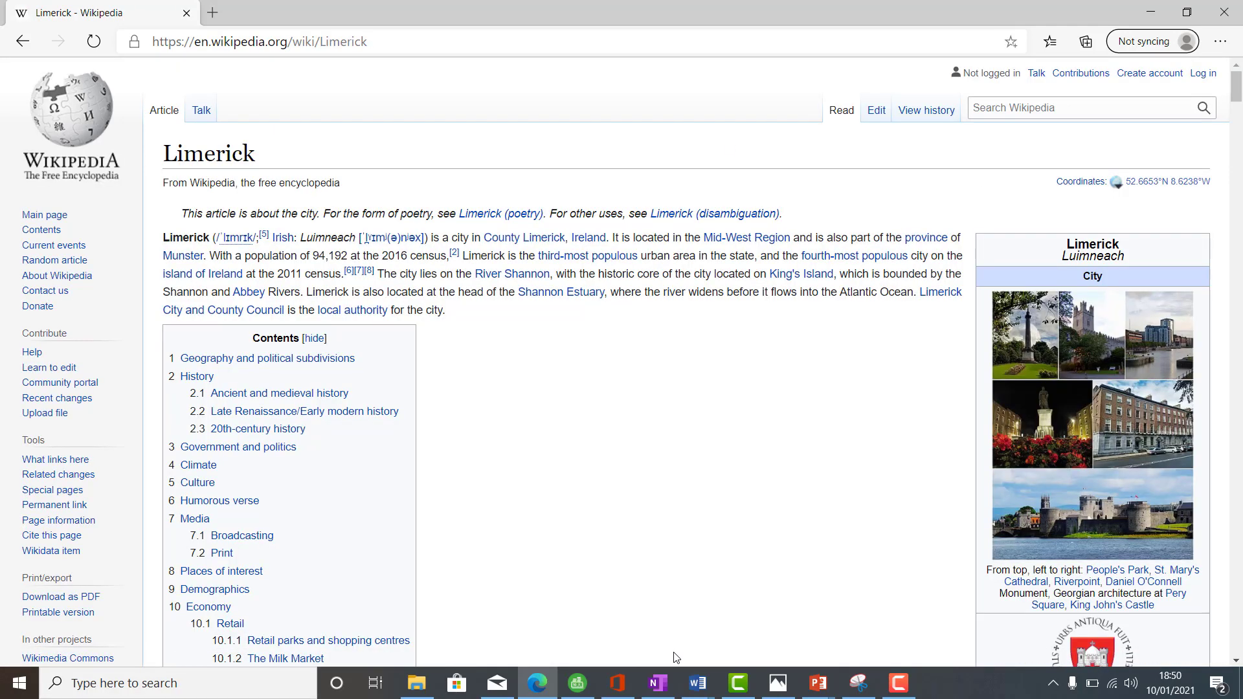
- Briefly minimize Edge to check the worksheet, then bring the Wikipedia page back
left_click(542, 686)
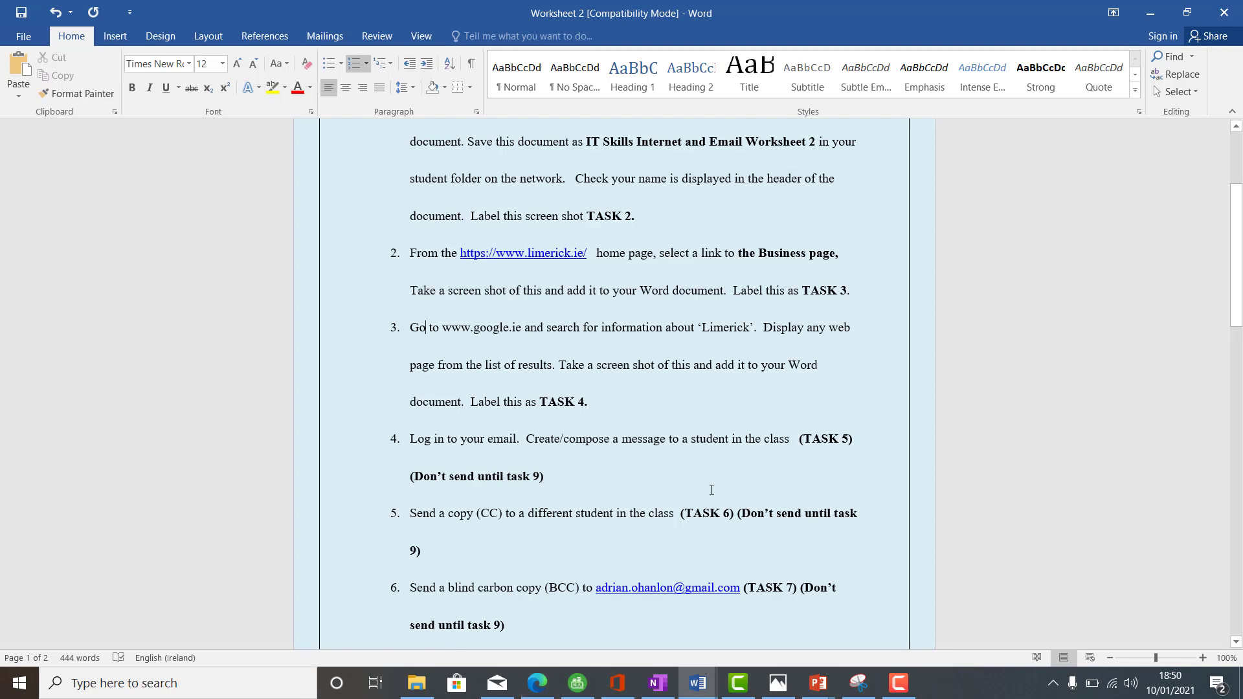
right_click(537, 684)
left_click(537, 684)
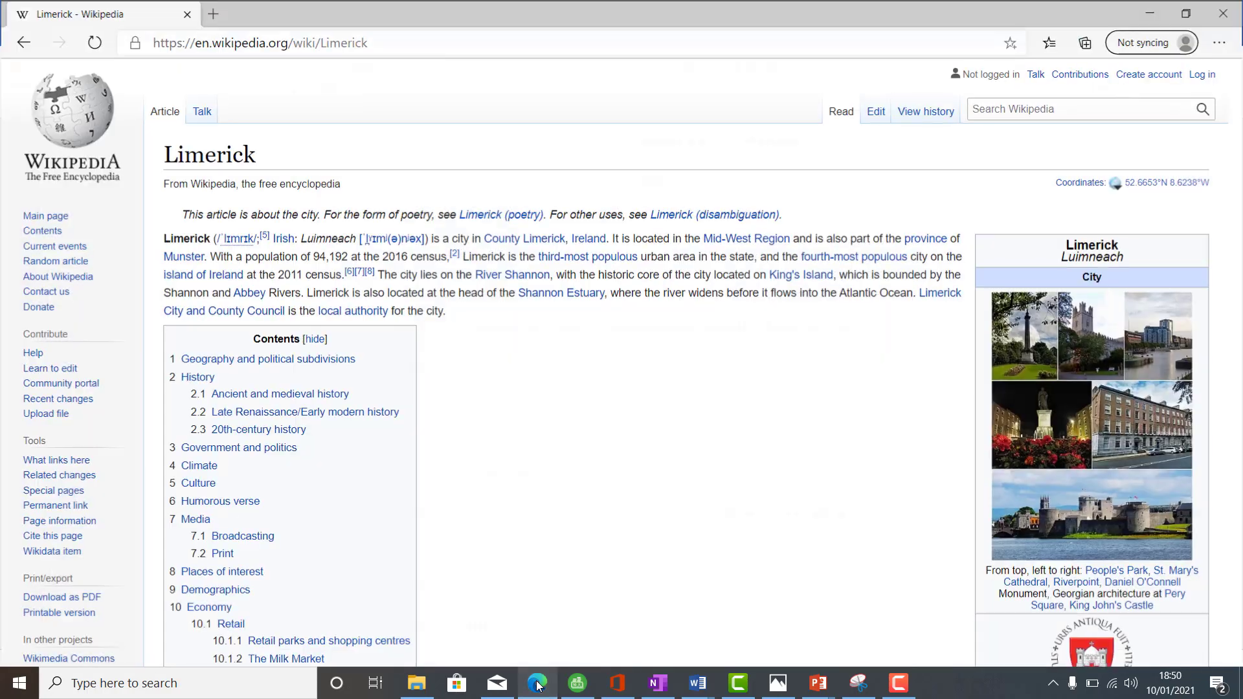
- Launch Snipping Tool, snip the Wikipedia article area, and copy the snip to the clipboard
left_click(108, 686)
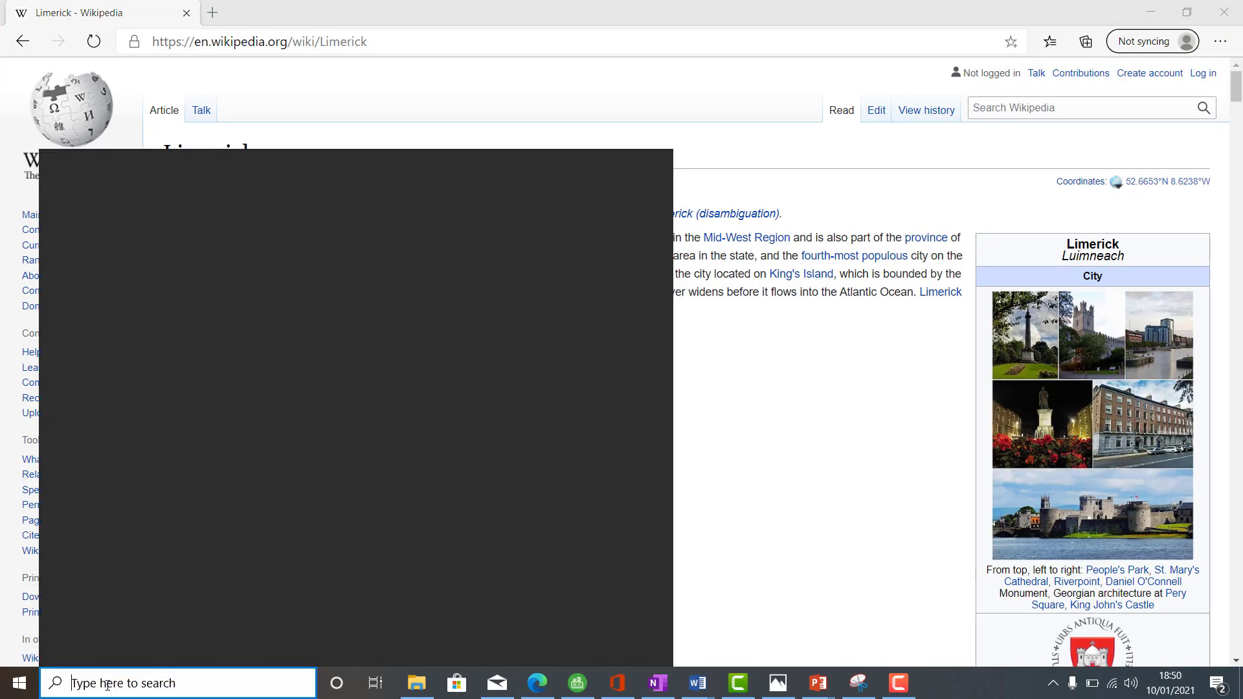
type("snip")
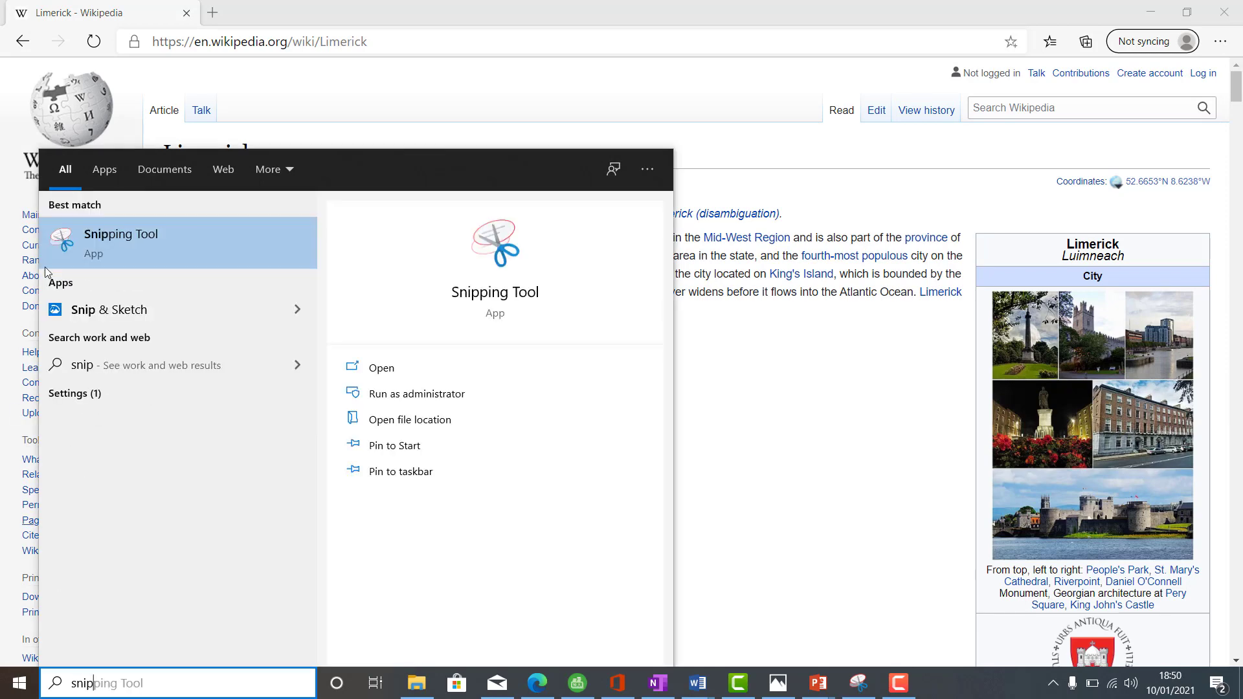
left_click(123, 245)
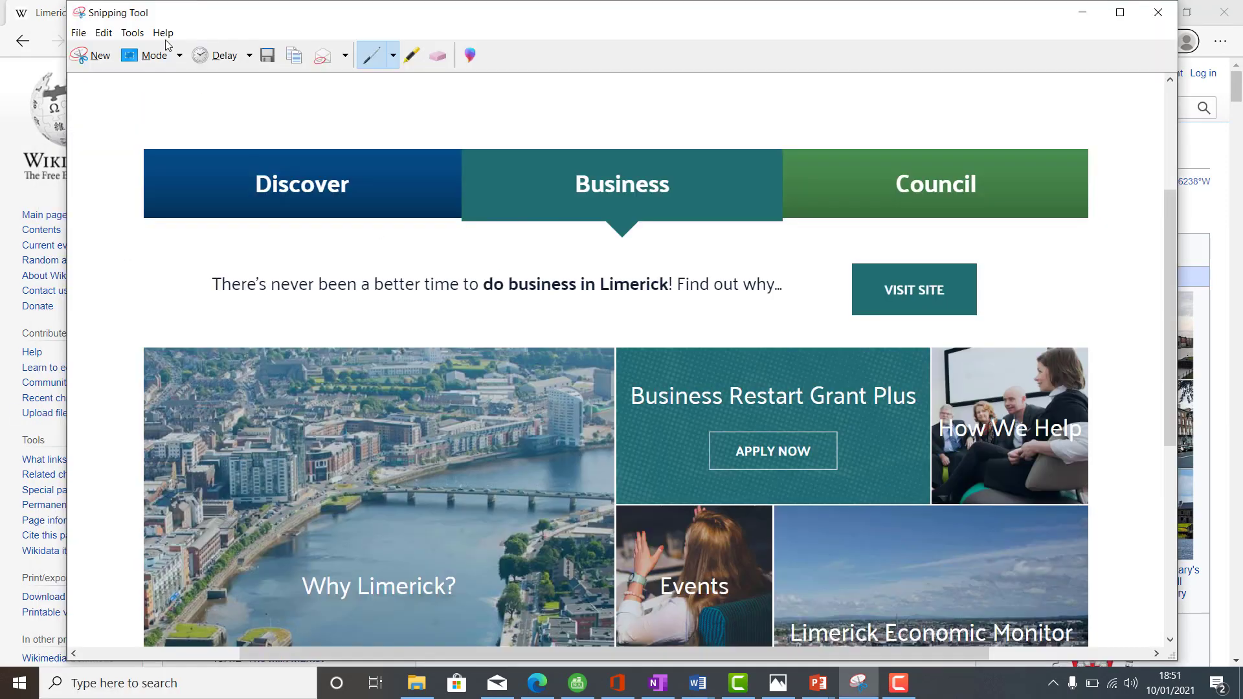
left_click(97, 56)
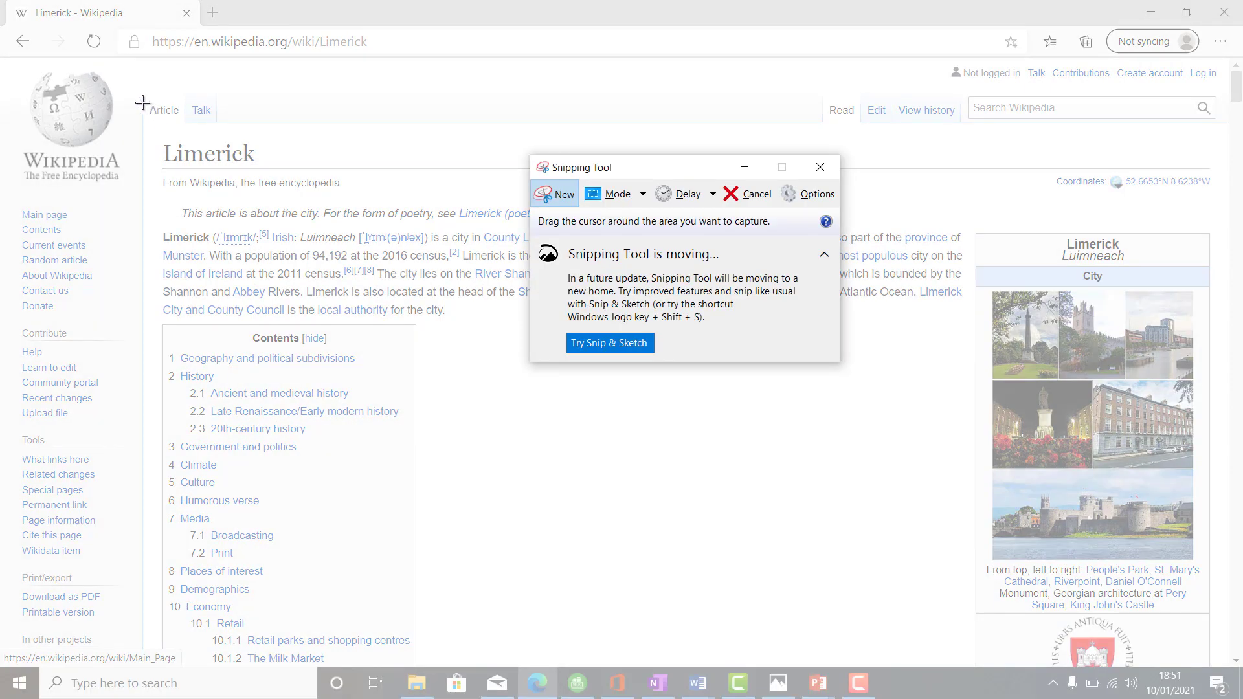
left_click_drag(148, 98, 1212, 616)
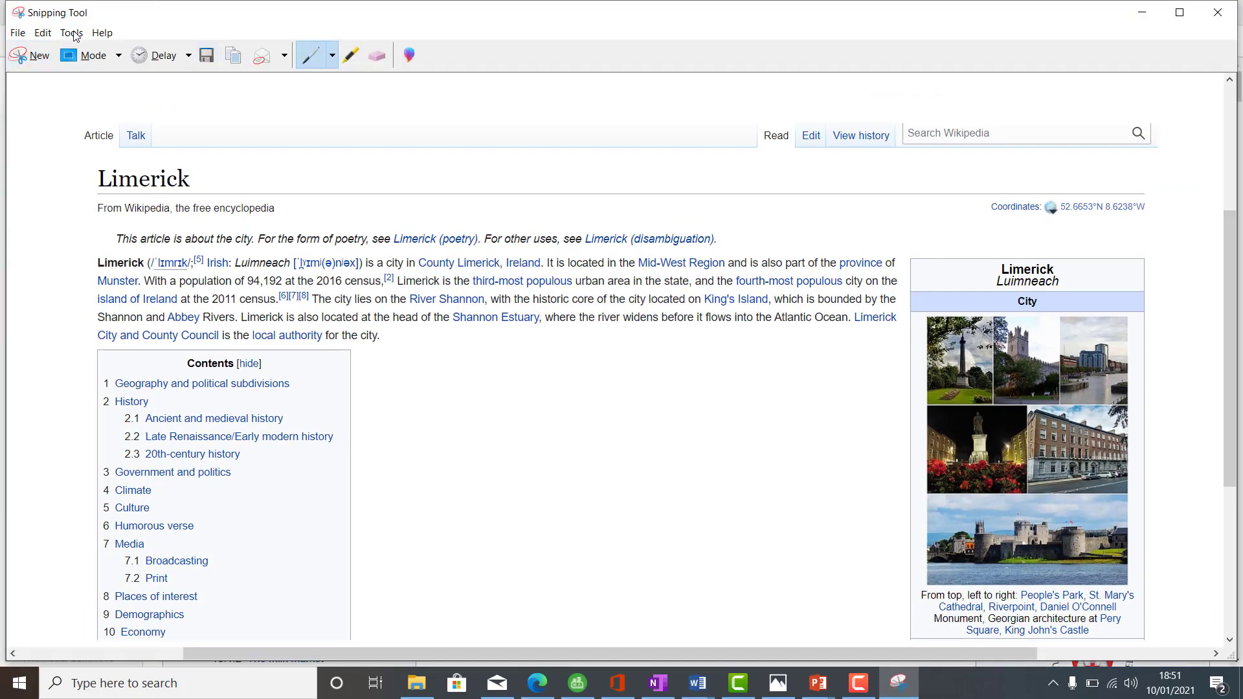
left_click(43, 33)
left_click(62, 50)
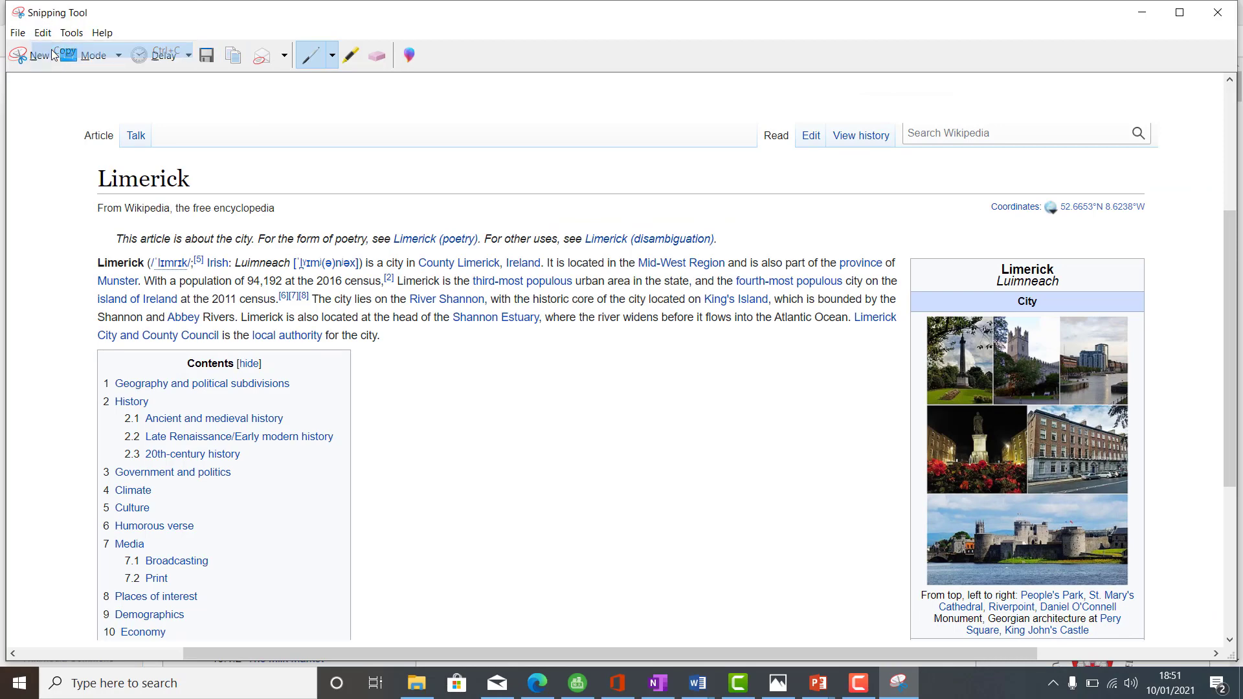
left_click(539, 689)
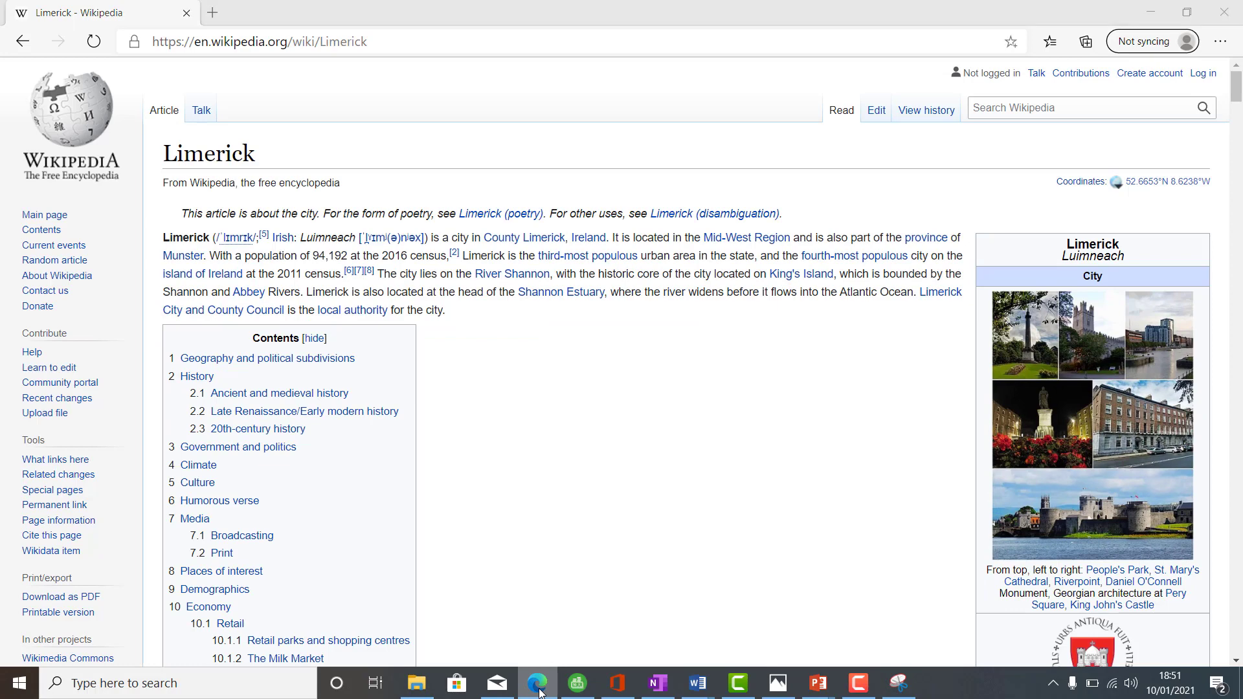
left_click(539, 689)
- Paste the Wikipedia snip on a new line below the Task 3 label in Document1
mouse_move(698, 683)
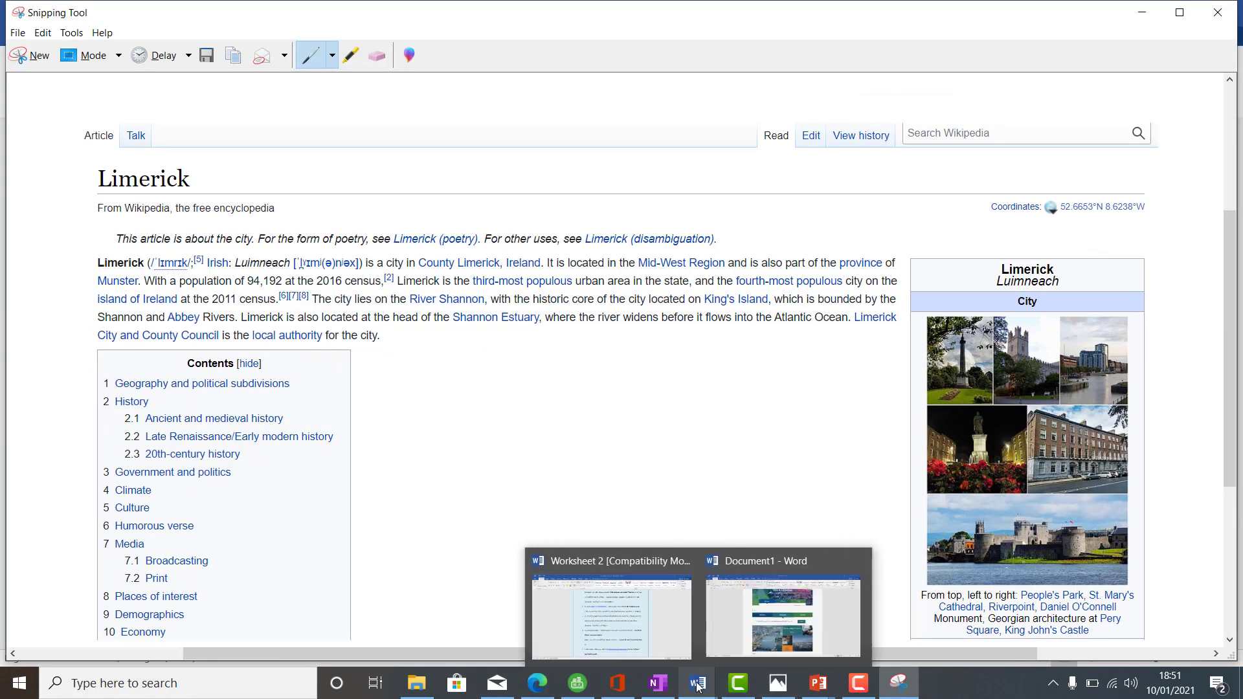
left_click(753, 631)
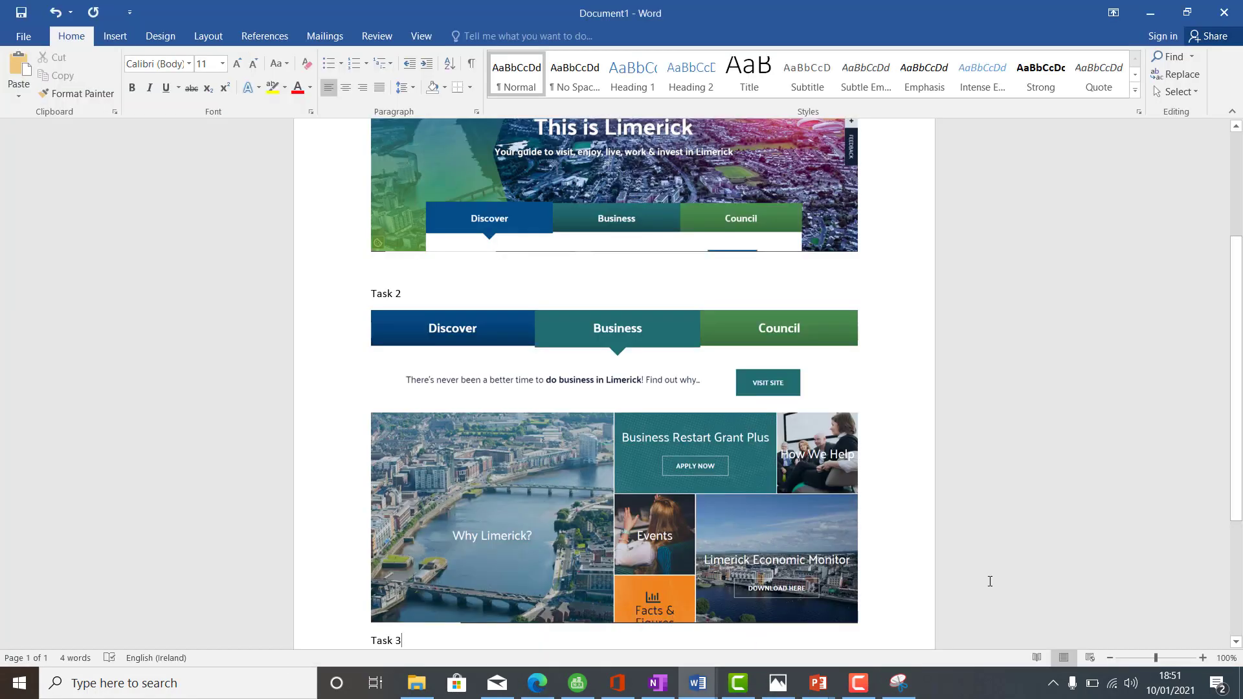
key("Return")
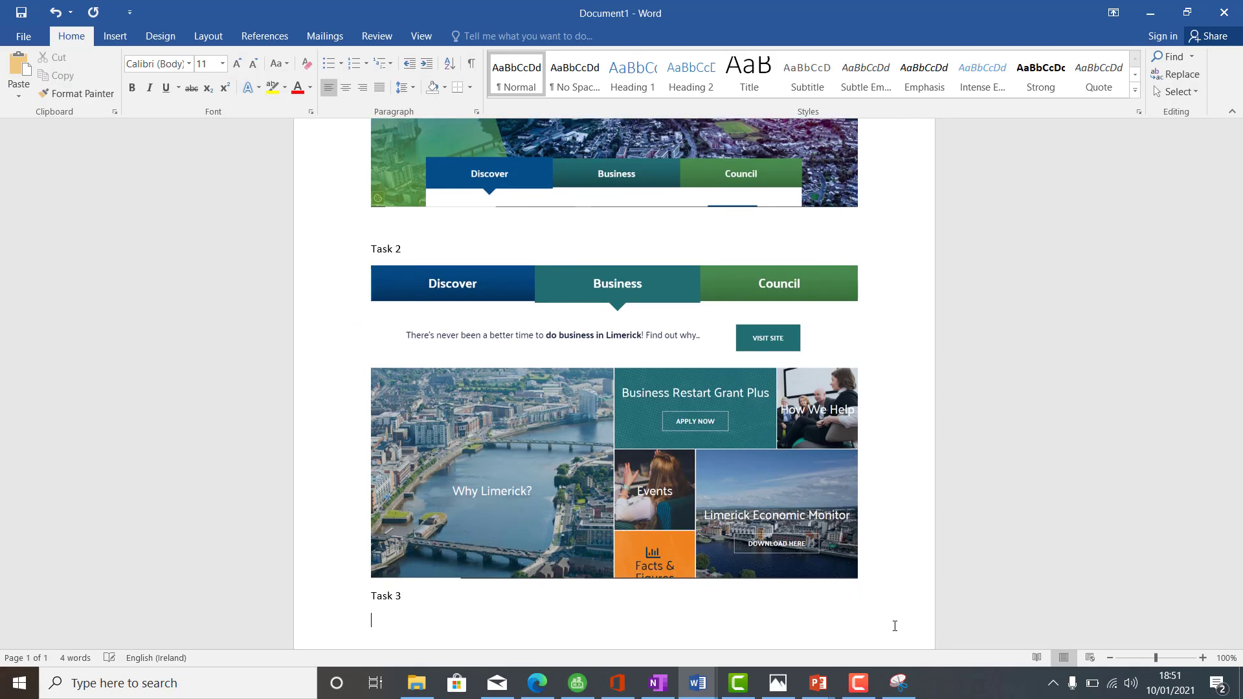
key("ctrl+v")
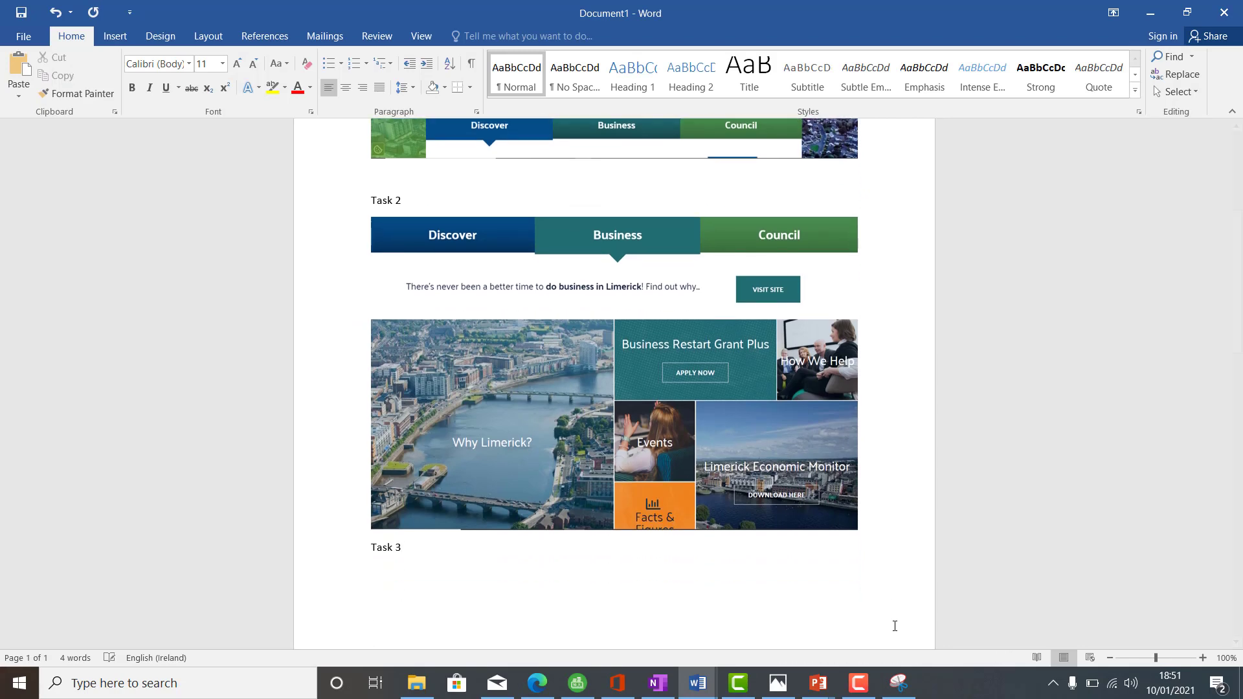
left_click_drag(1237, 405, 1241, 513)
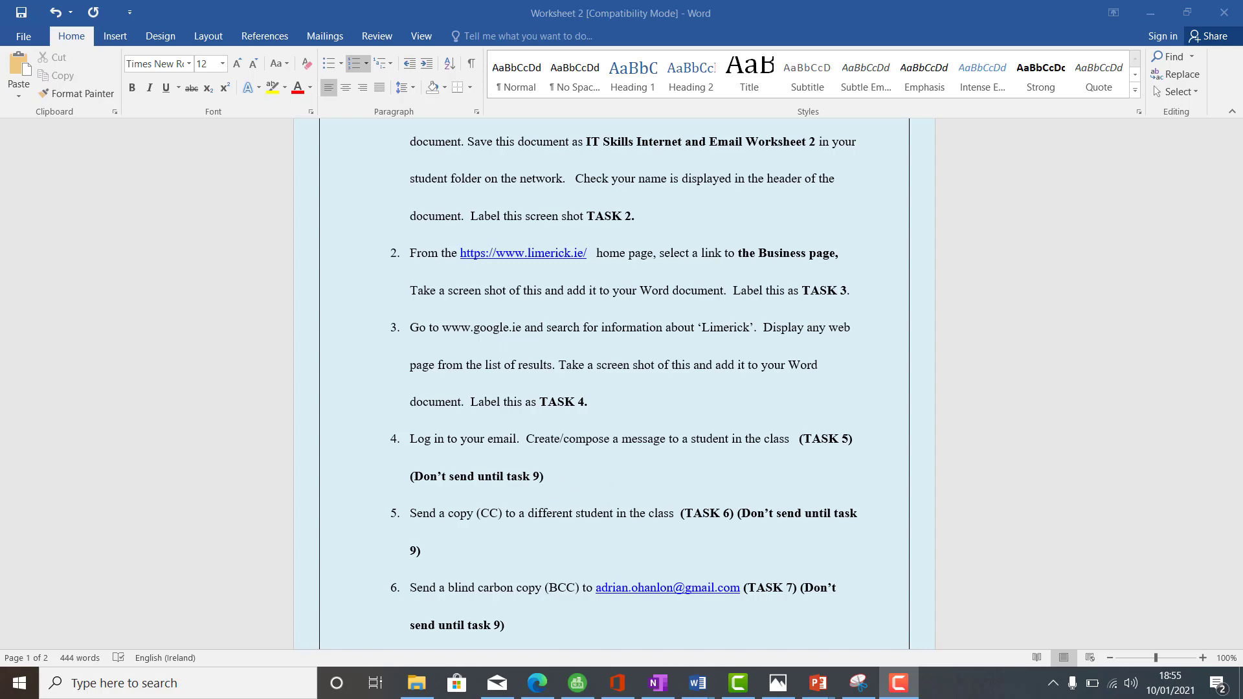
- Enter office.com in Edge's address bar, correcting the 'offfice' typo, to reach Office Home
left_click(537, 684)
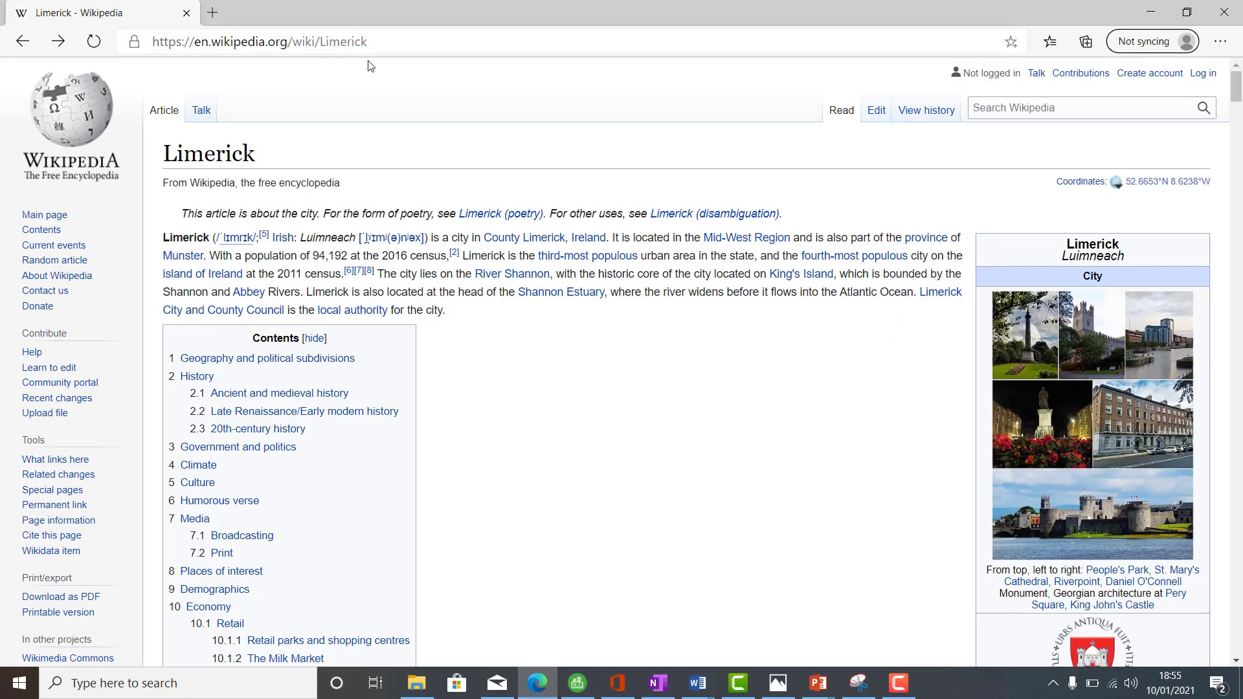
left_click(370, 42)
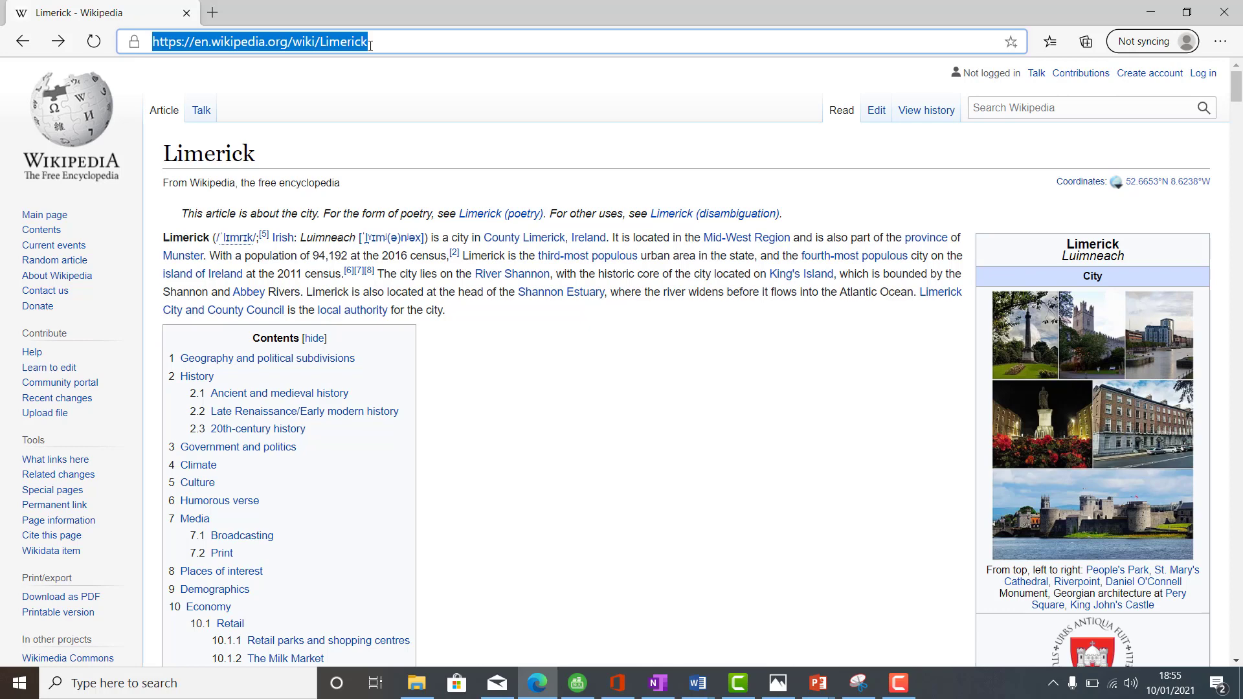
type("offfice")
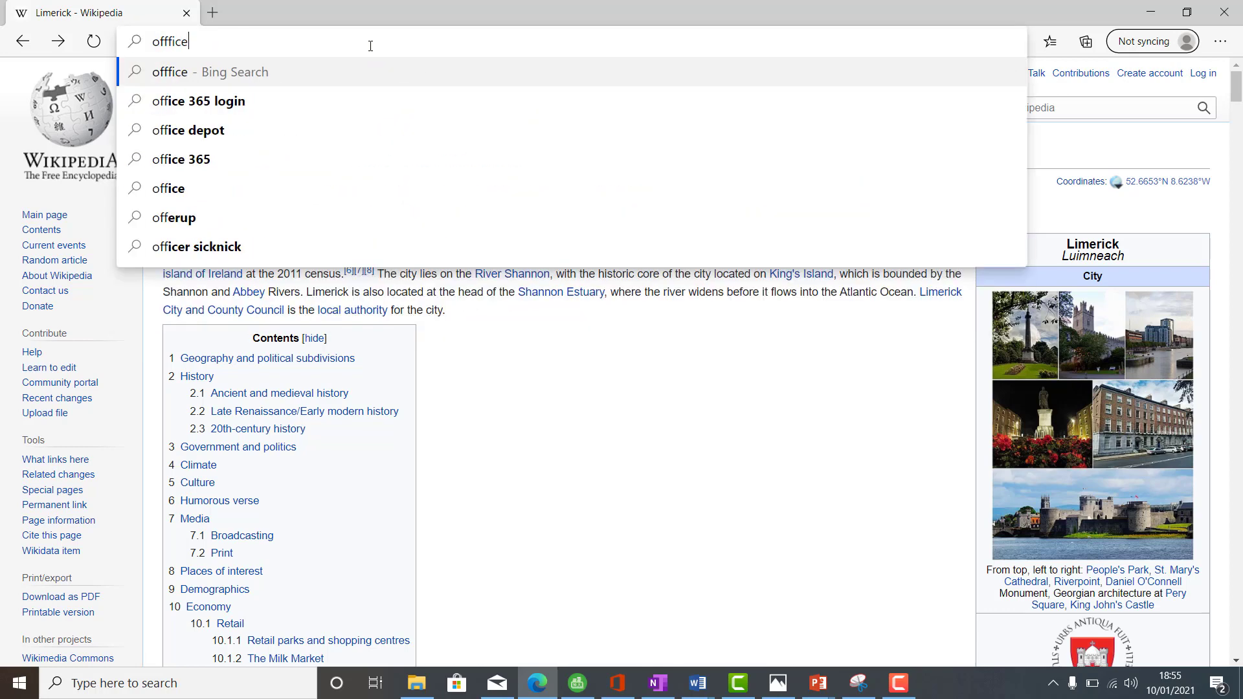
key("ctrl+Return")
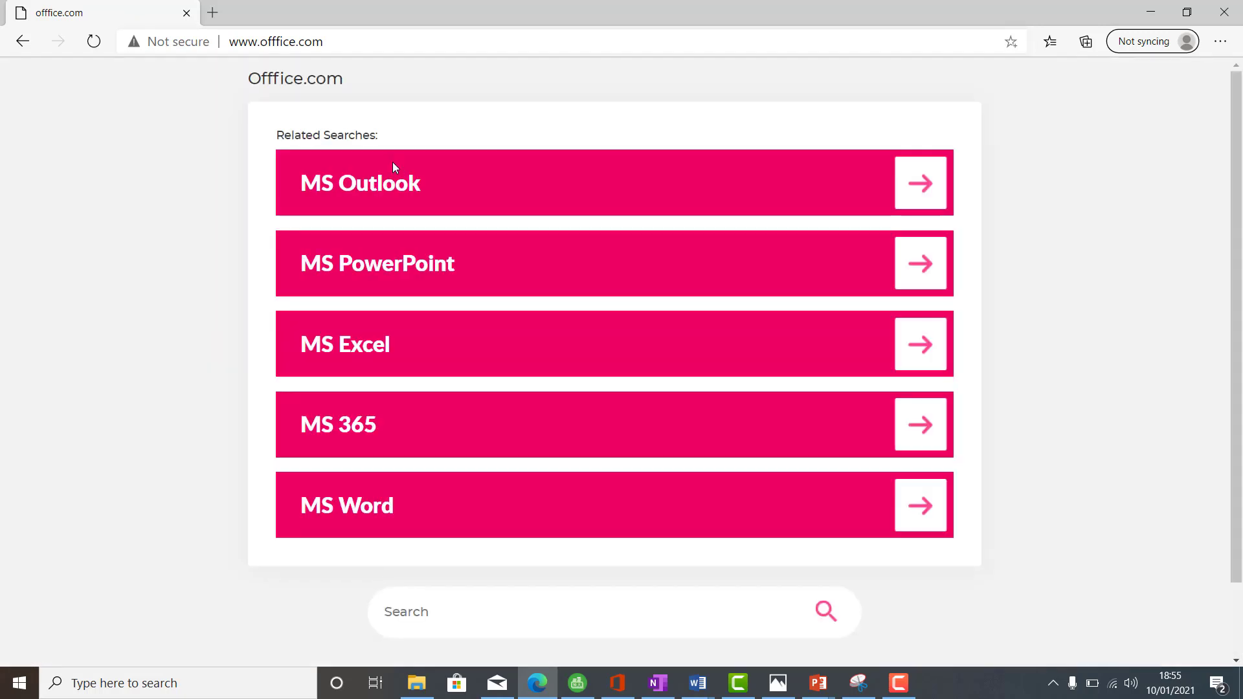
left_click(338, 38)
type("office")
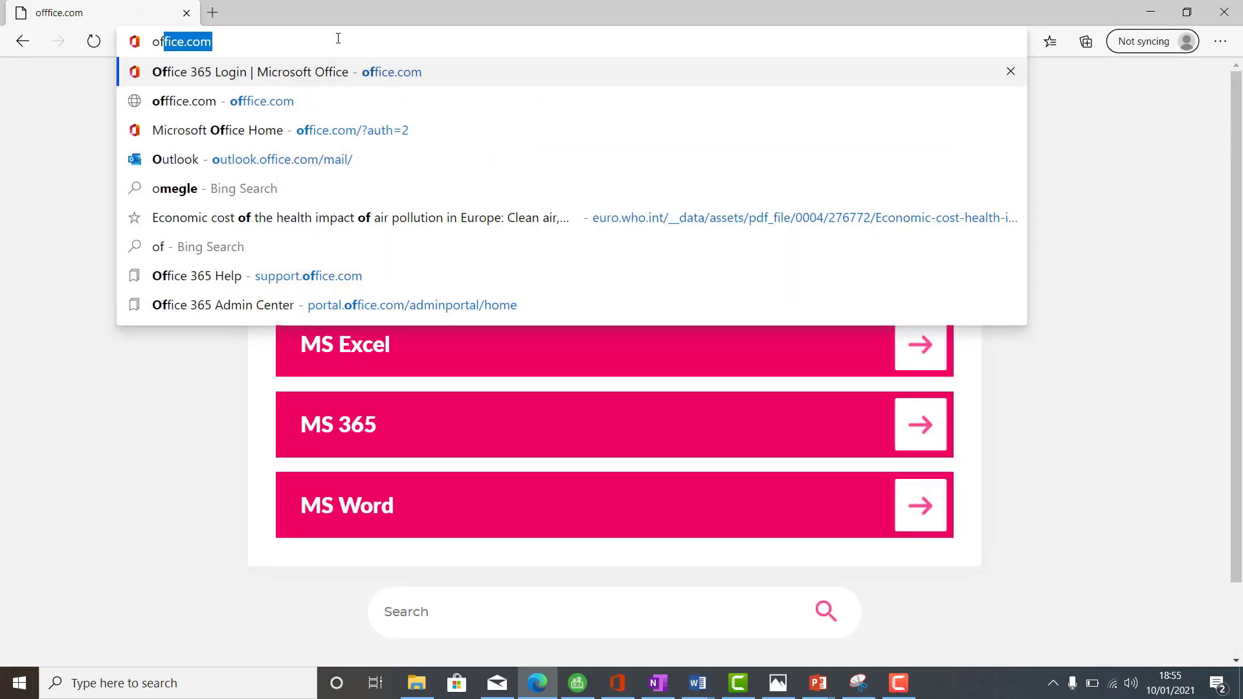
key("Return")
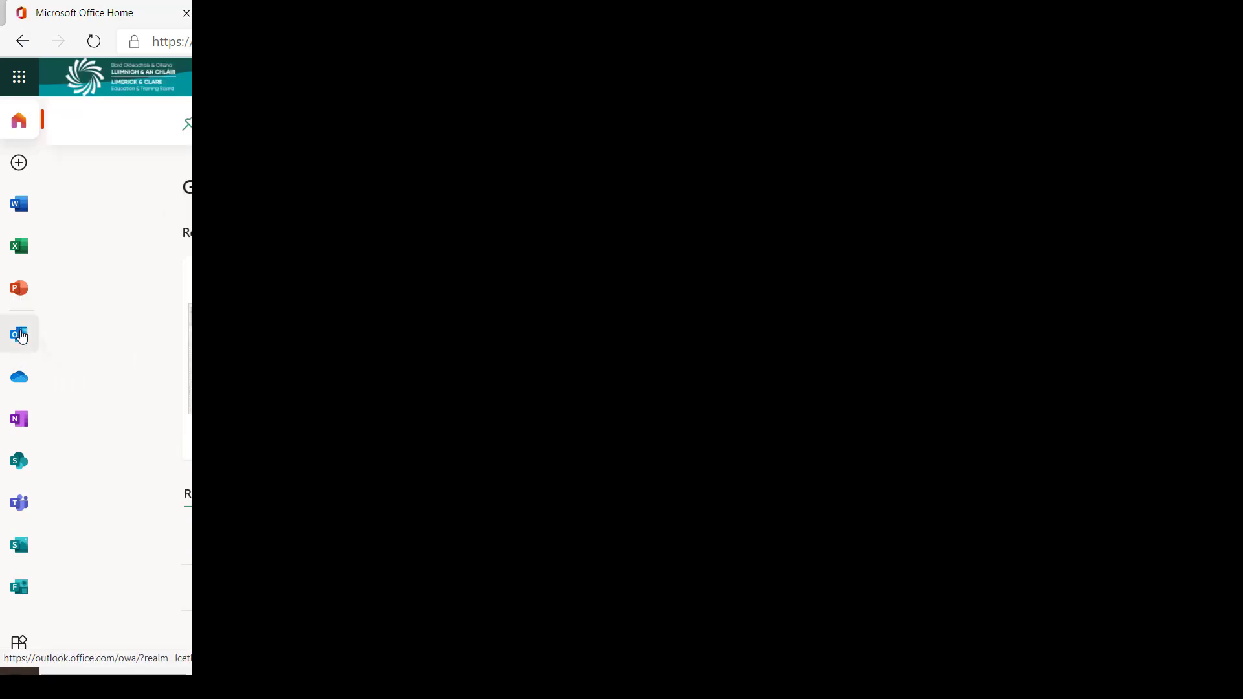
- Open Outlook from Office Home and start a new message to a classmate's e-mail address
left_click(22, 342)
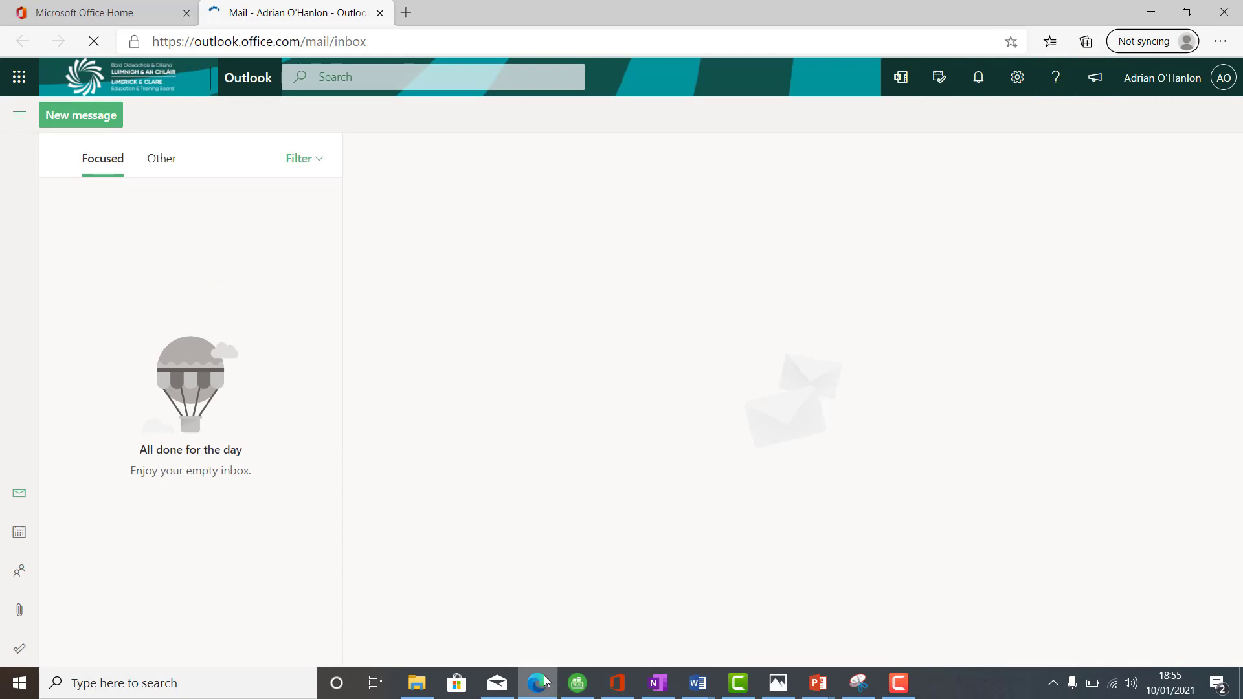
left_click(90, 116)
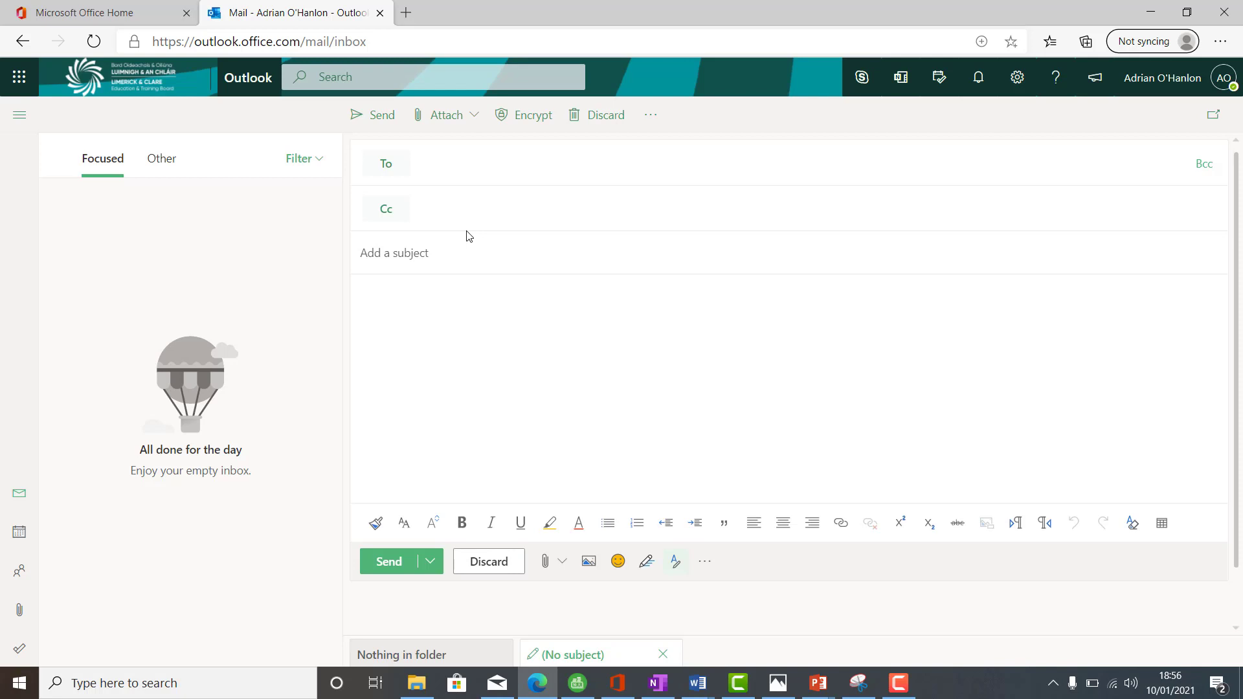
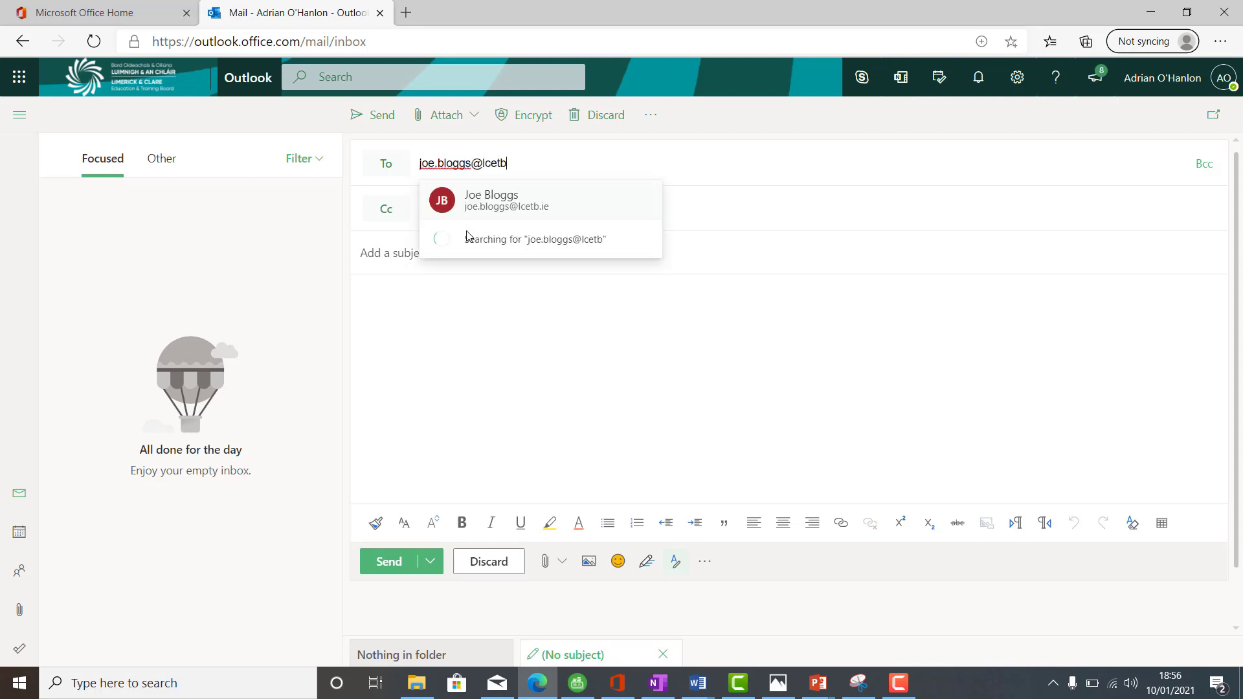
key("Tab")
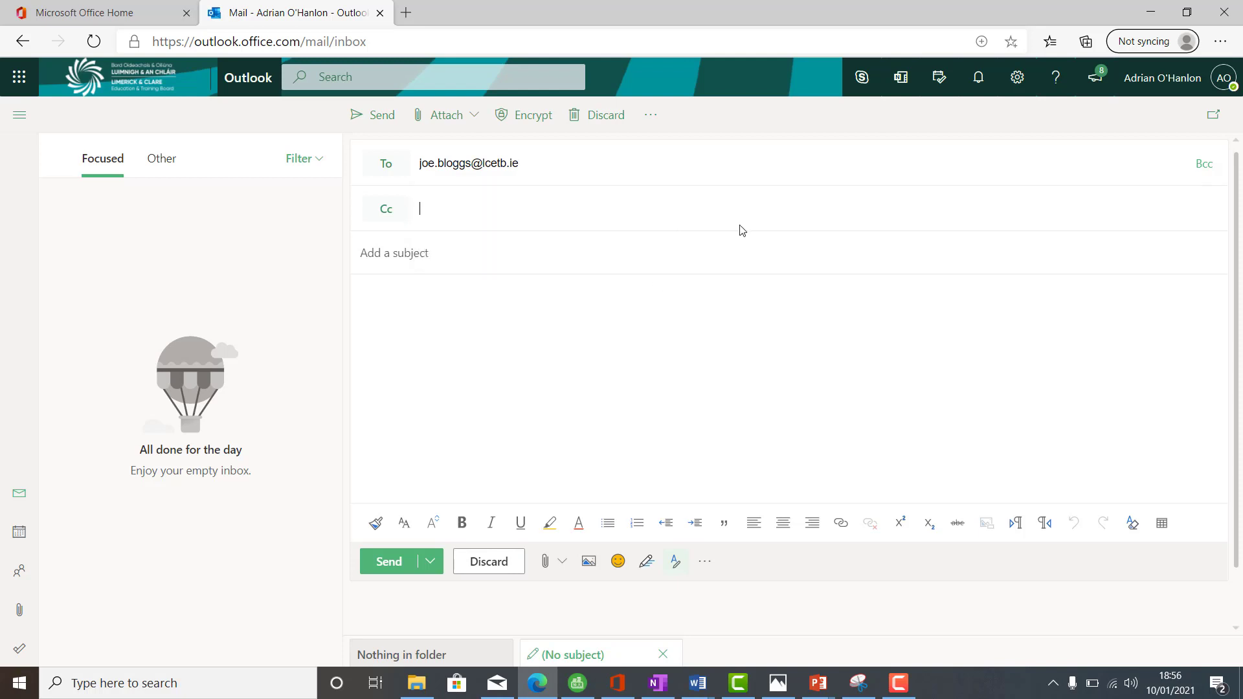
left_click(537, 692)
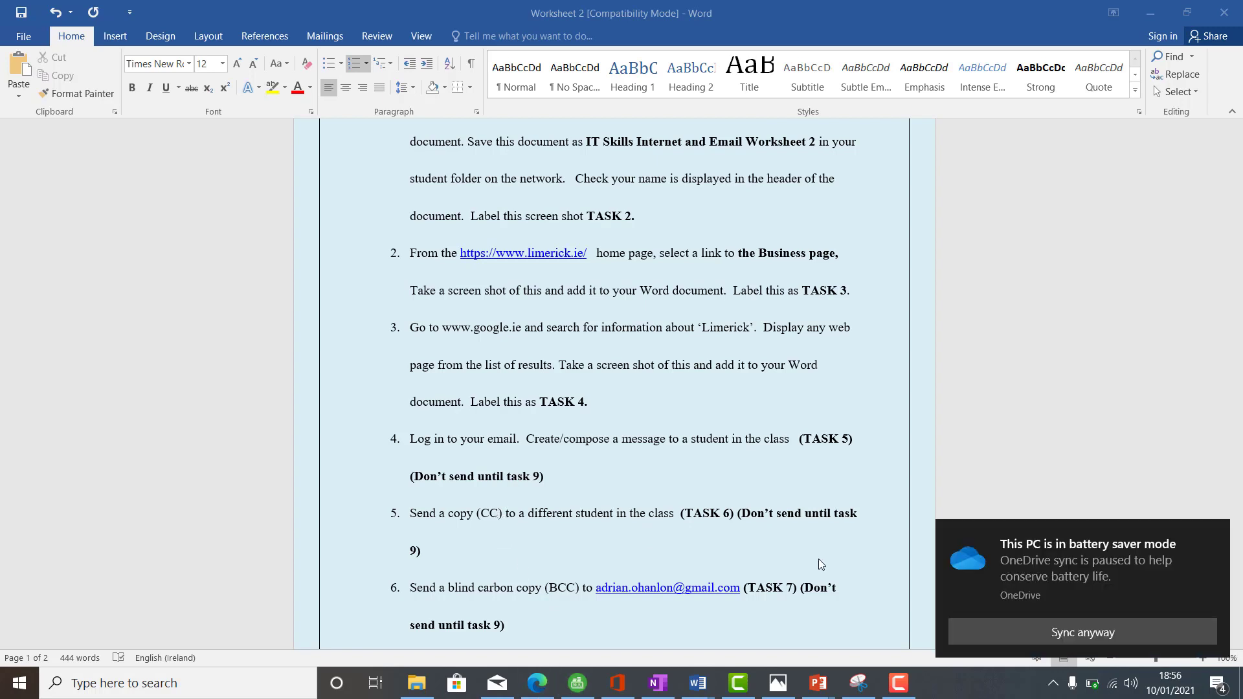
- Add a second classmate's e-mail address in the Cc field of the Outlook draft
mouse_move(1190, 575)
left_click(544, 684)
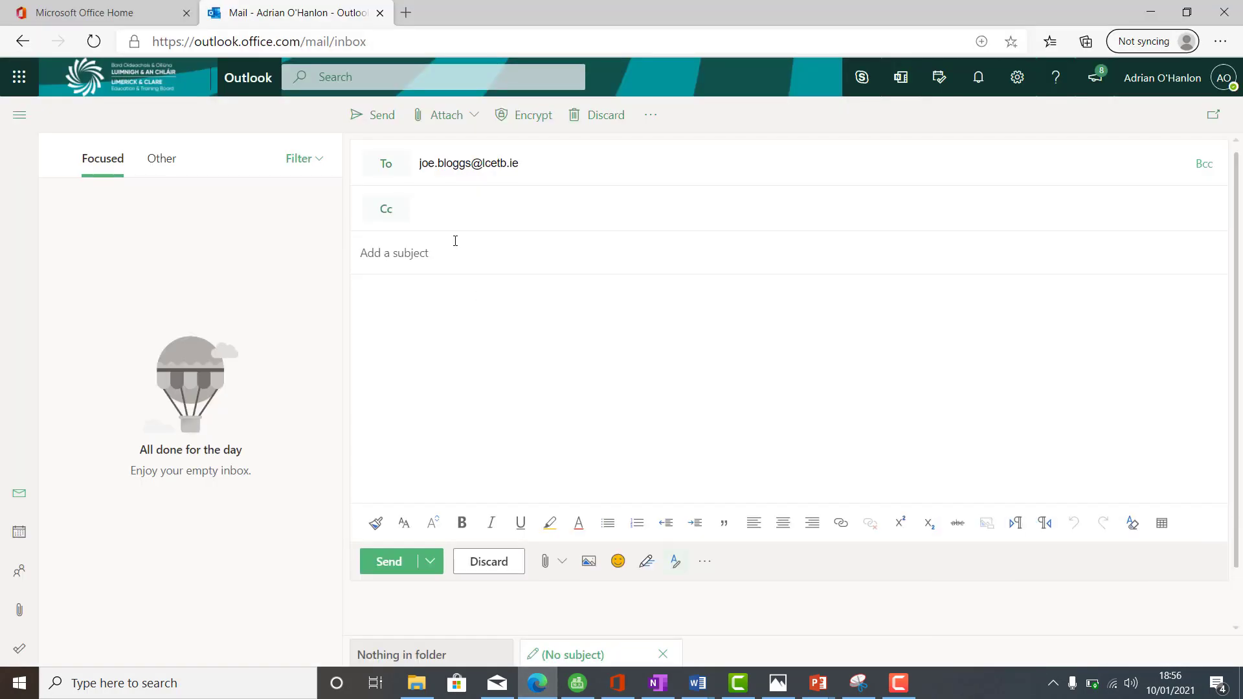
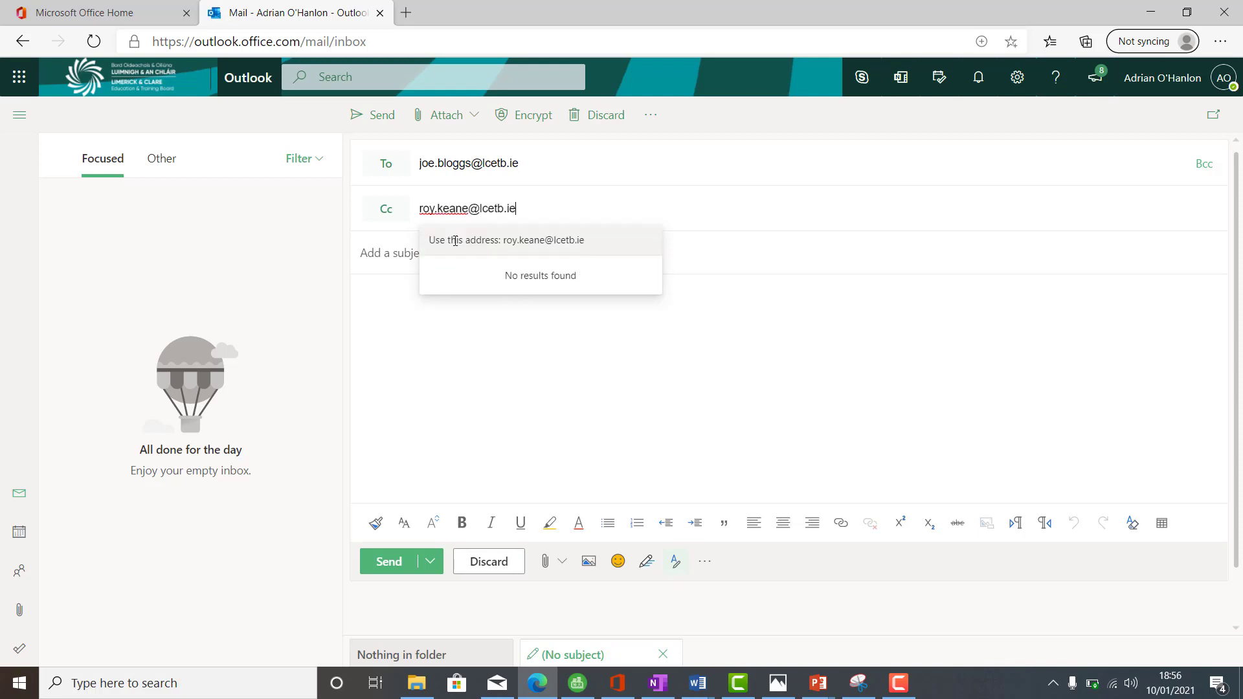
key("Tab")
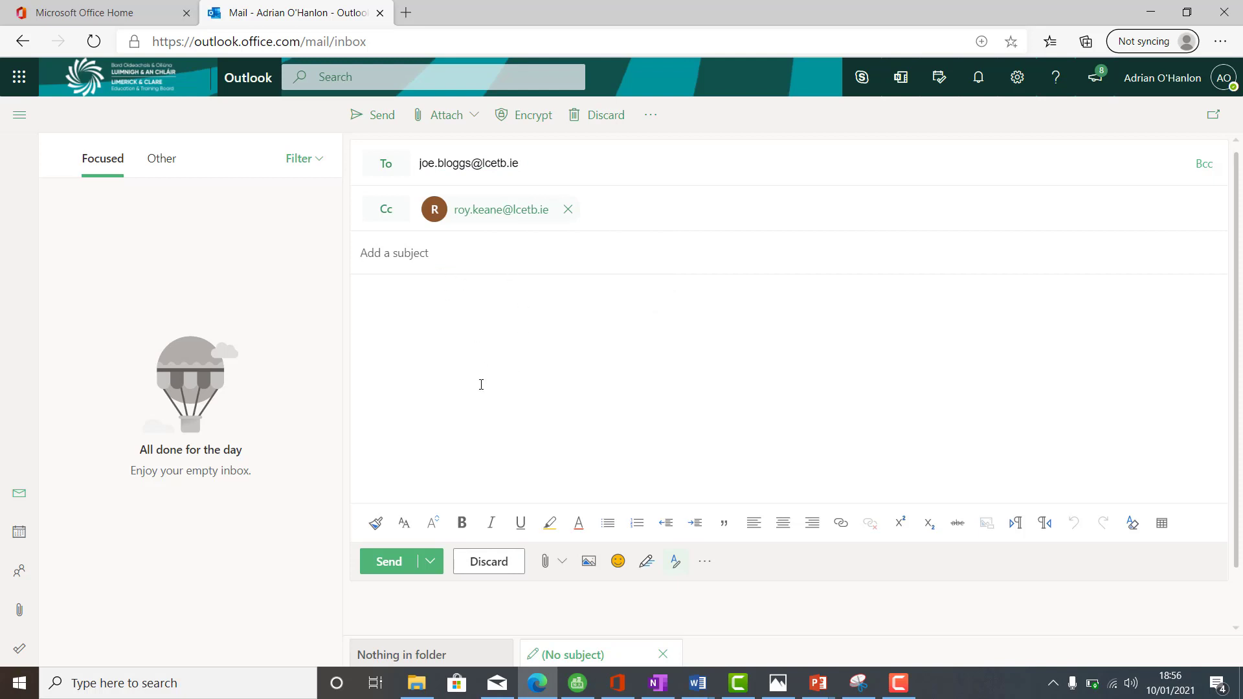
left_click(547, 691)
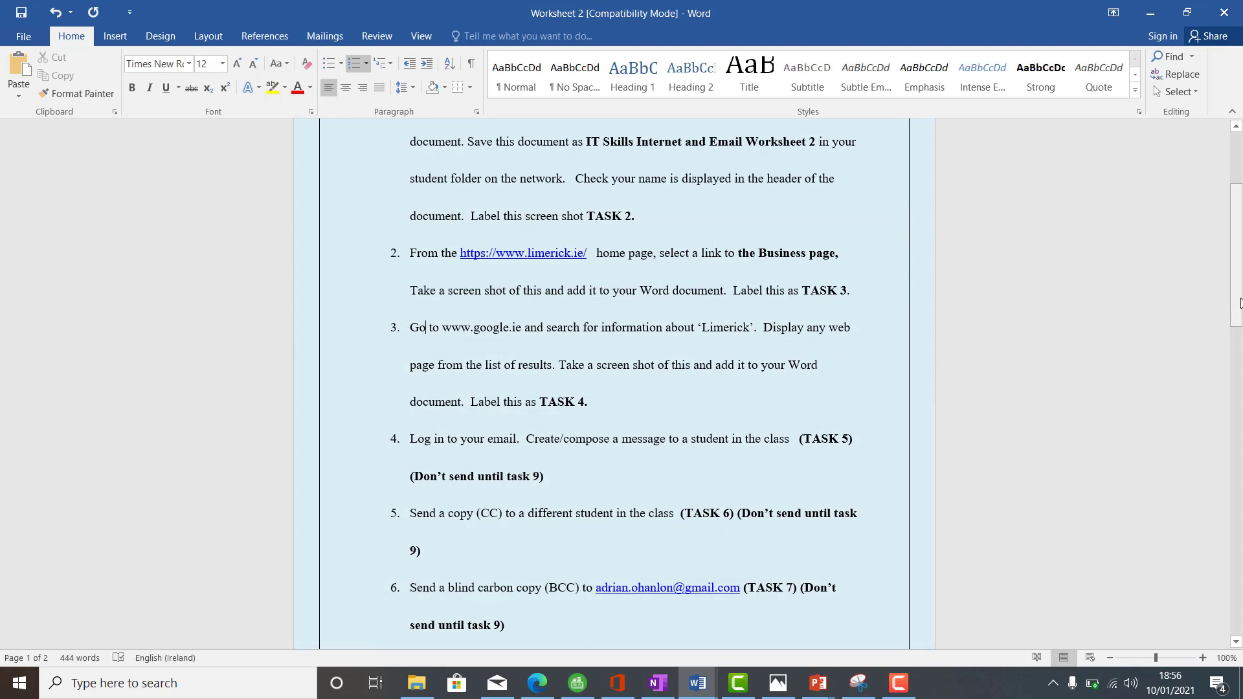
- Scroll the Word worksheet to tasks 5–8, then return to the Outlook draft
left_click_drag(1240, 303, 1241, 336)
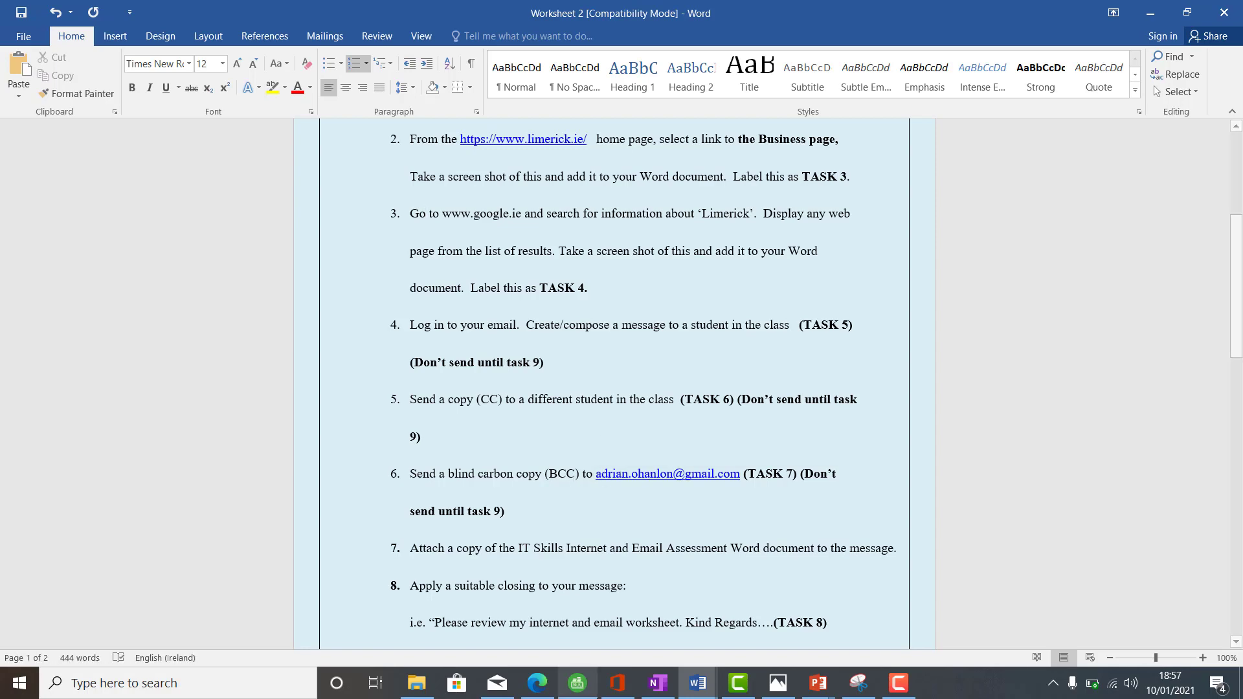
left_click(534, 690)
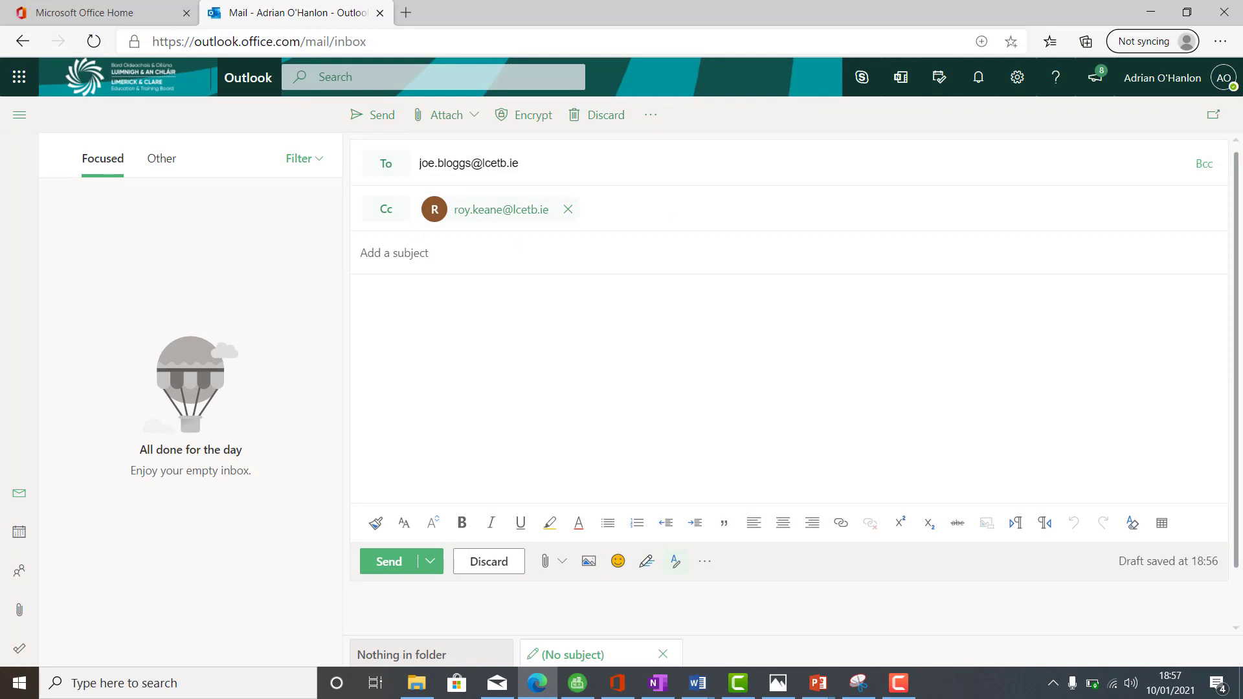
- Add the worksheet's Gmail address in Bcc, fixing the 'gmauil' typo, then return to Word
left_click(1208, 165)
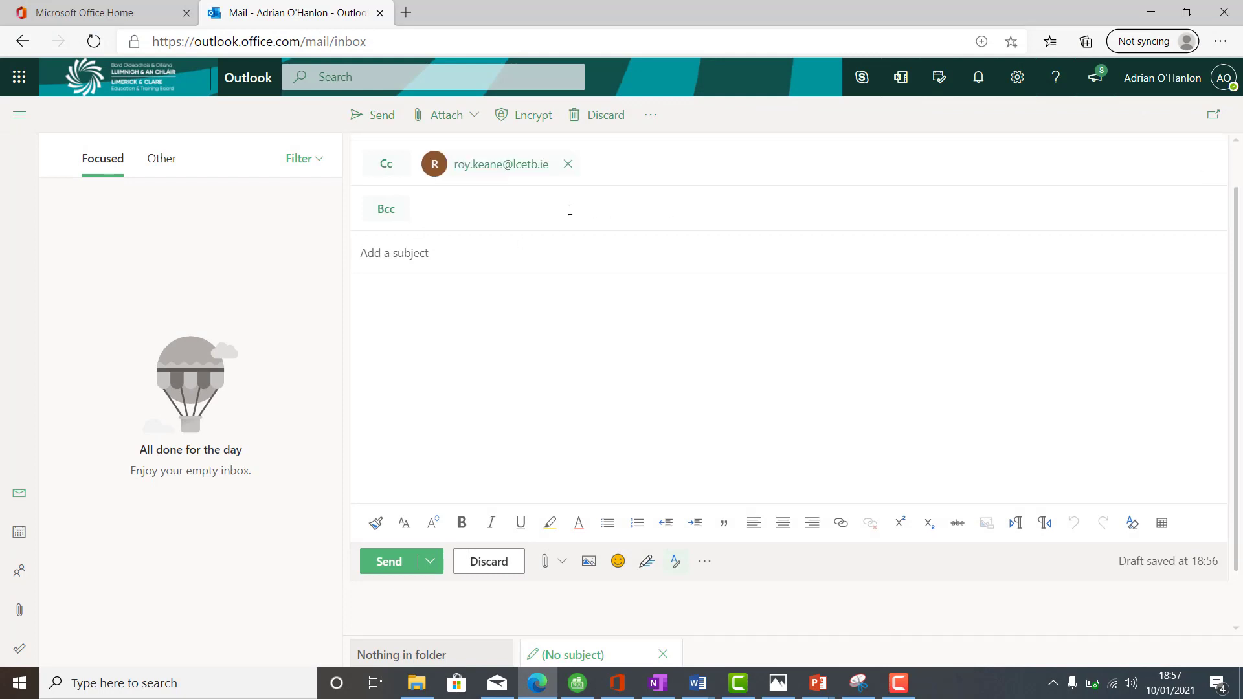
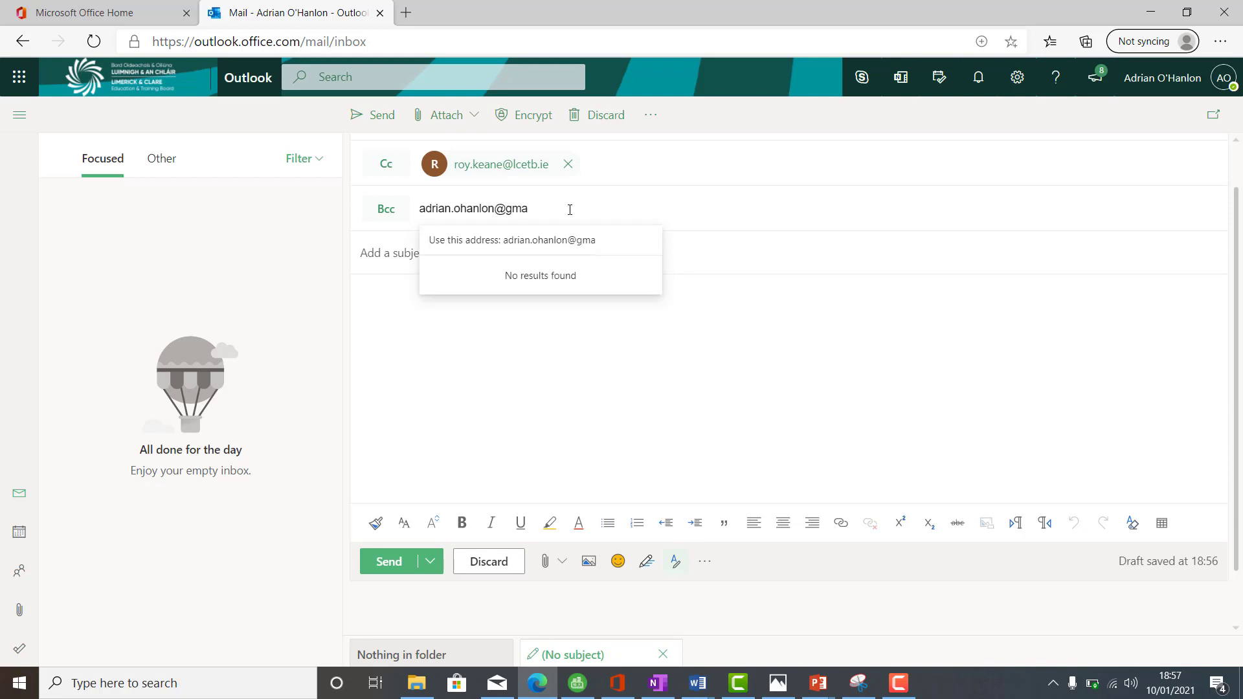
key("Tab")
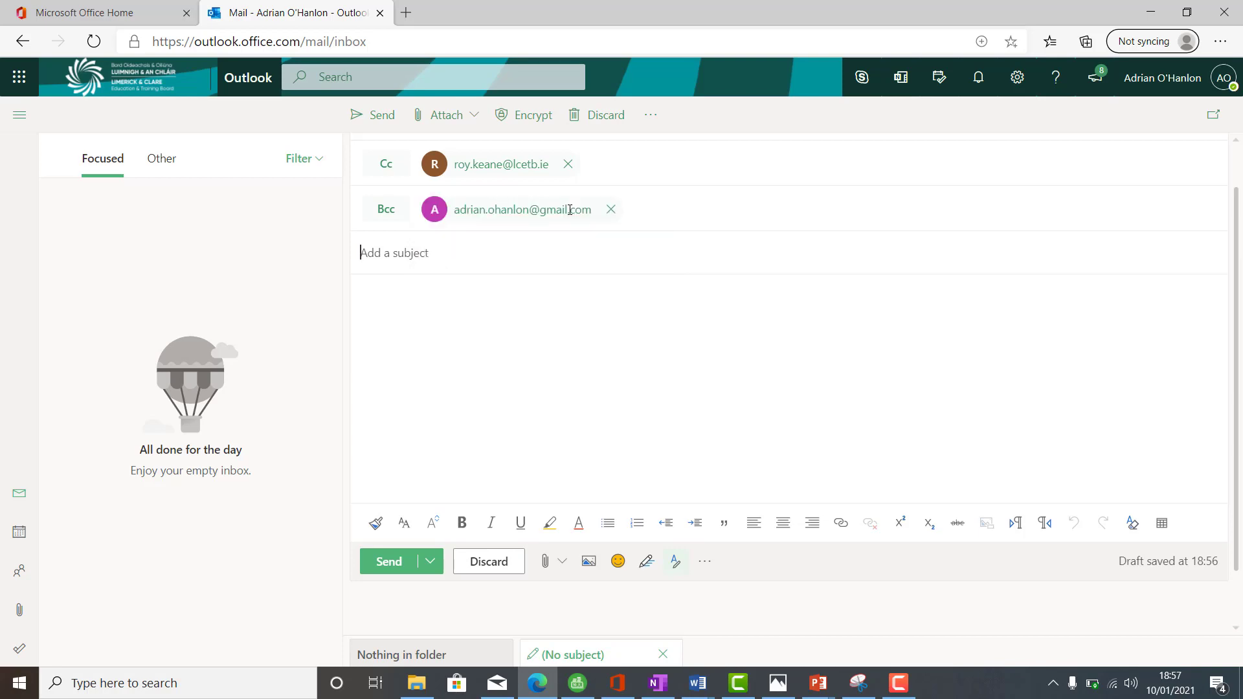
left_click(547, 696)
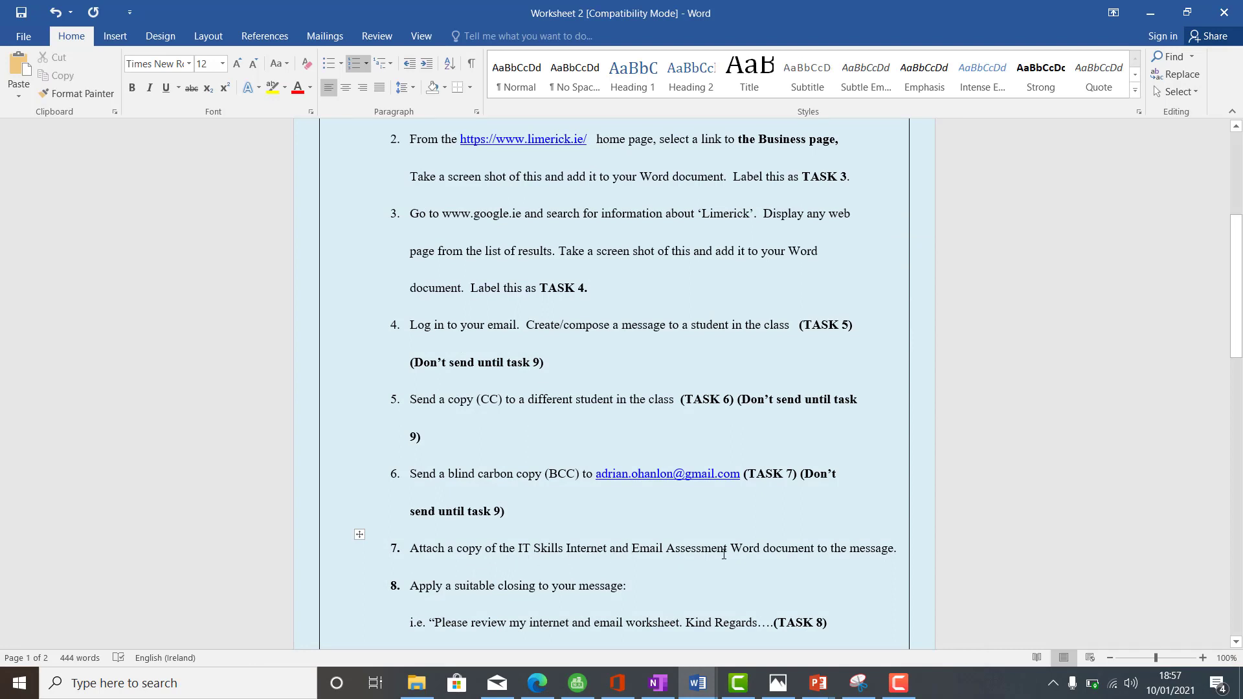
- Open and close the draft's Attach options without attaching anything, check Word, and return
left_click(538, 687)
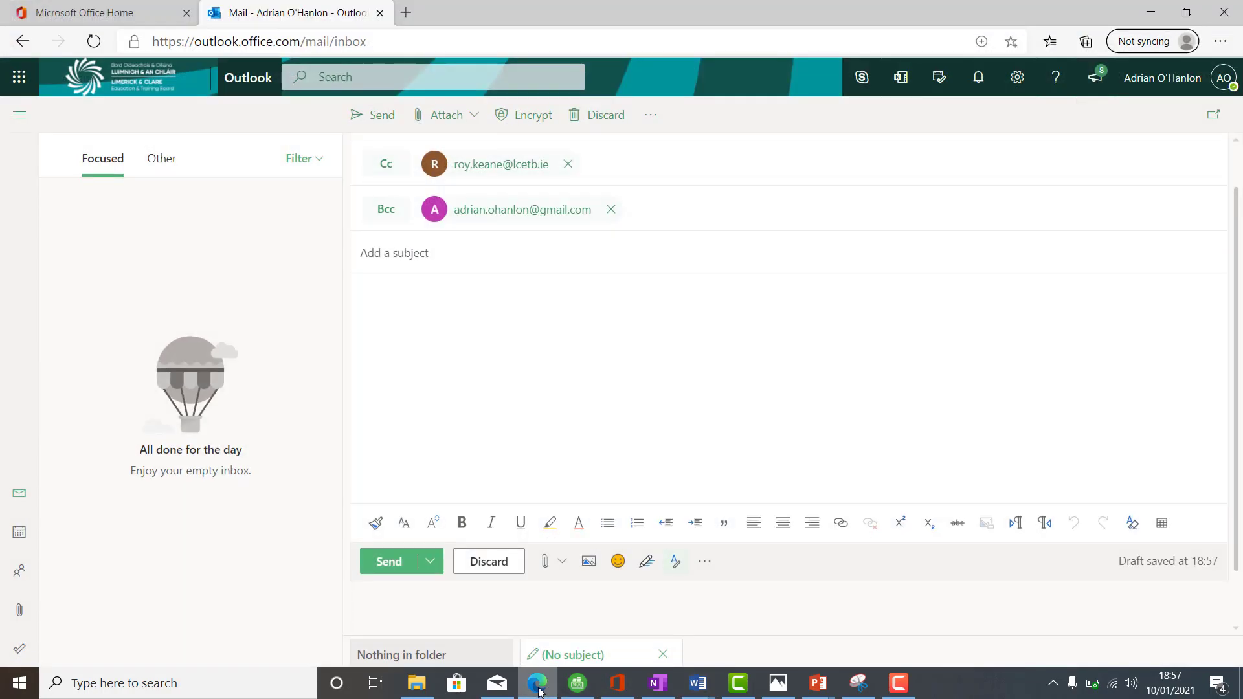
left_click(466, 116)
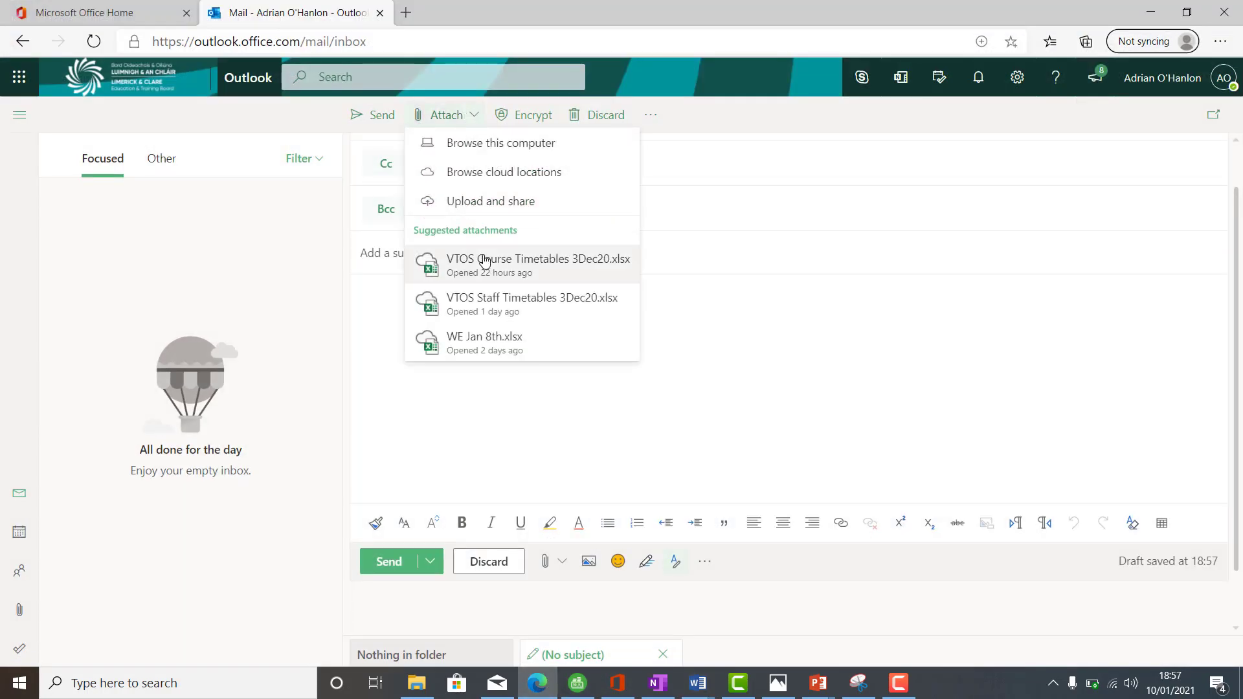
left_click(701, 229)
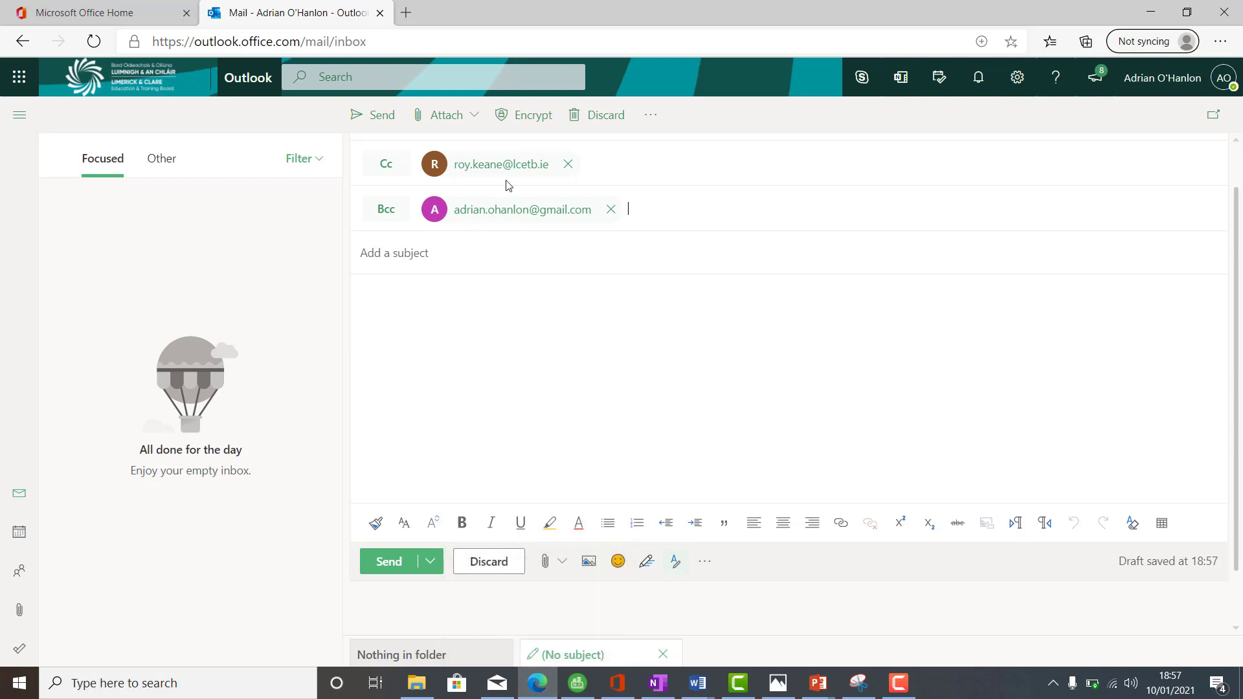
left_click(543, 687)
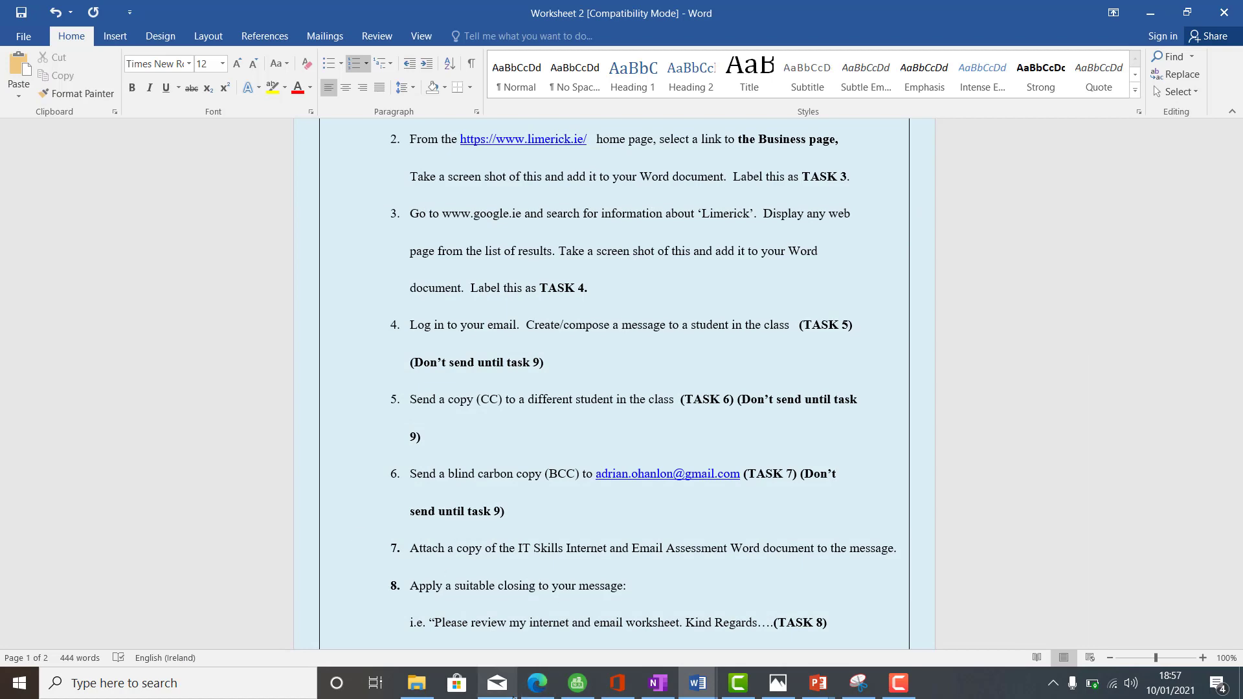
left_click(543, 691)
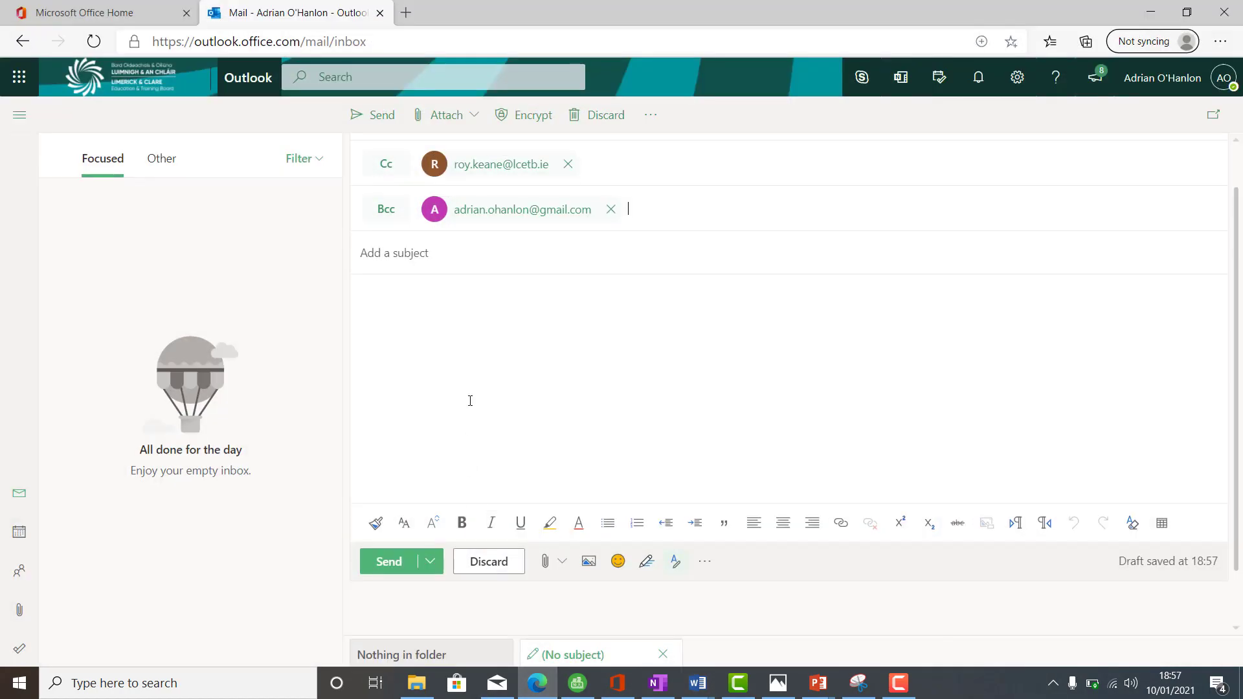
- Enter the subject 'Internet and Email Assessment Worksheet 2' and start a 'To whom it may concern' greeting
left_click(440, 247)
type("Intern")
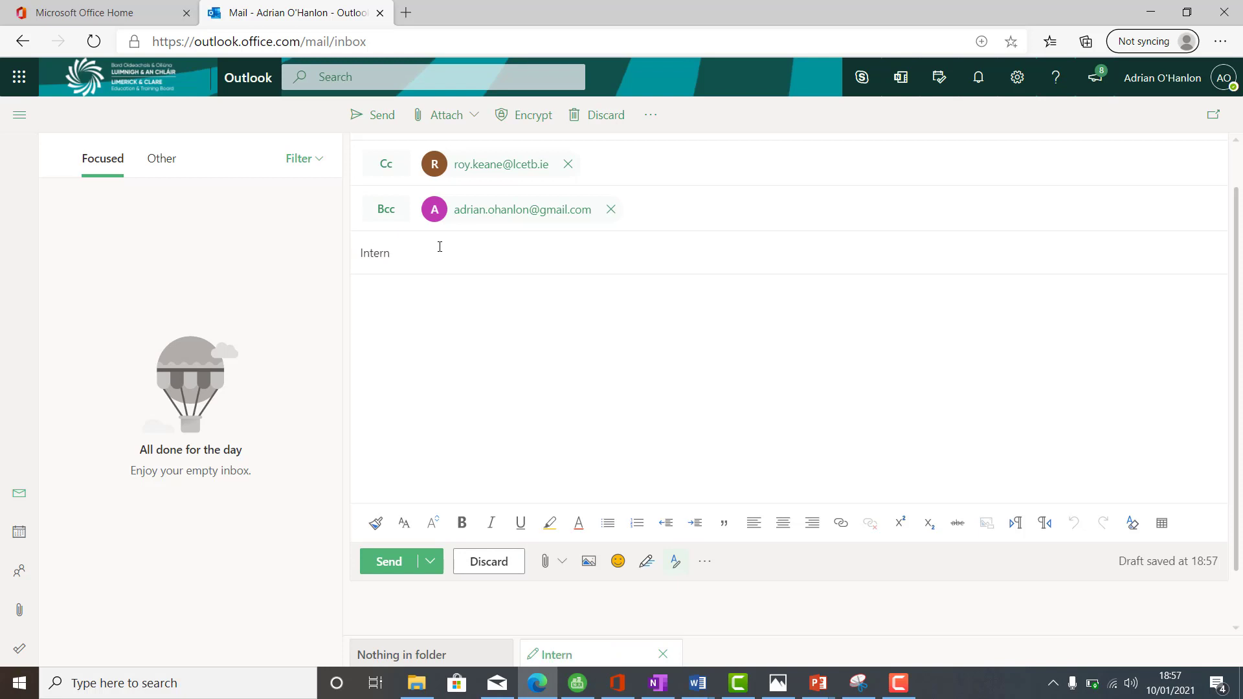
key("BackSpace")
type("net and Email Assessmen")
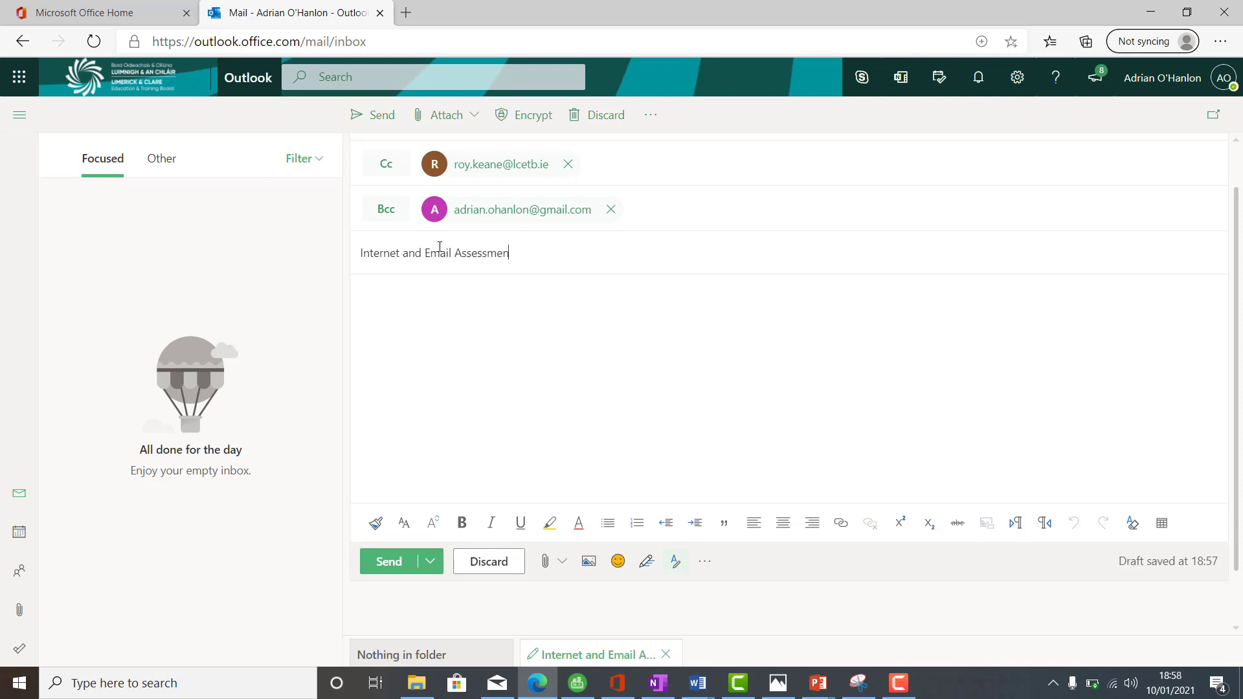
type("t Work")
type("sheet")
type("o whom it ma")
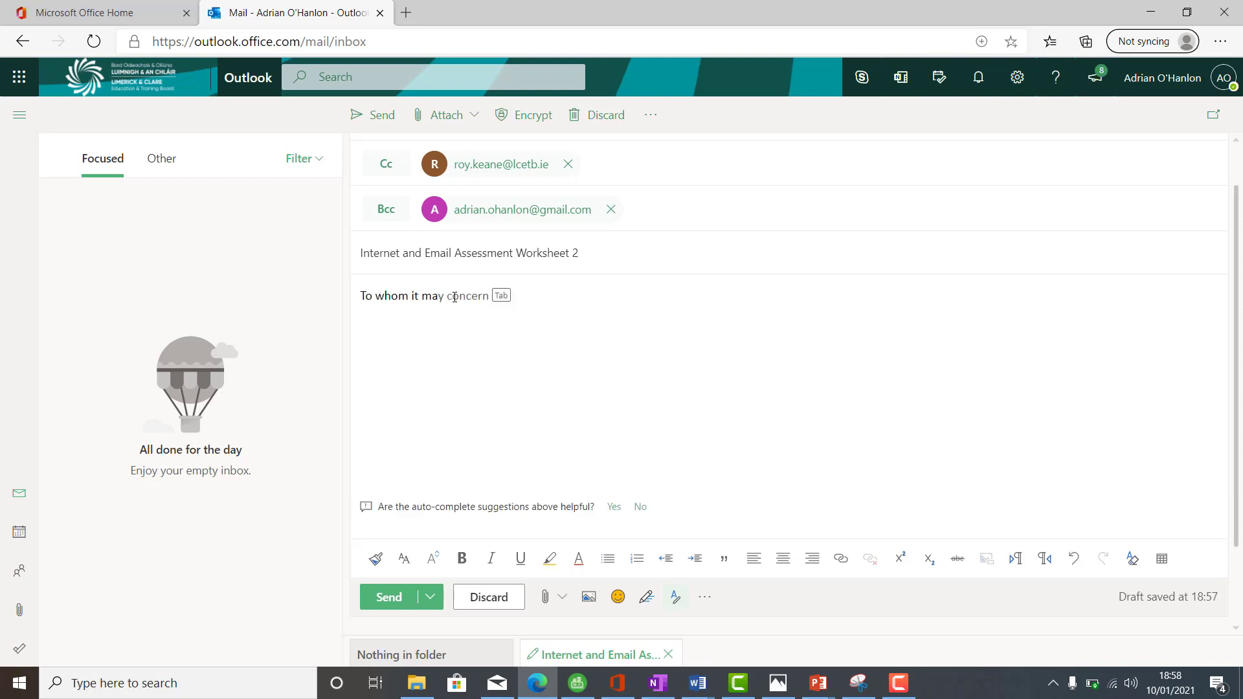
key("Tab")
- Write 'Please find attached worksheet 2' with a Kind regards sign-off and the sender's name
type("Please find a")
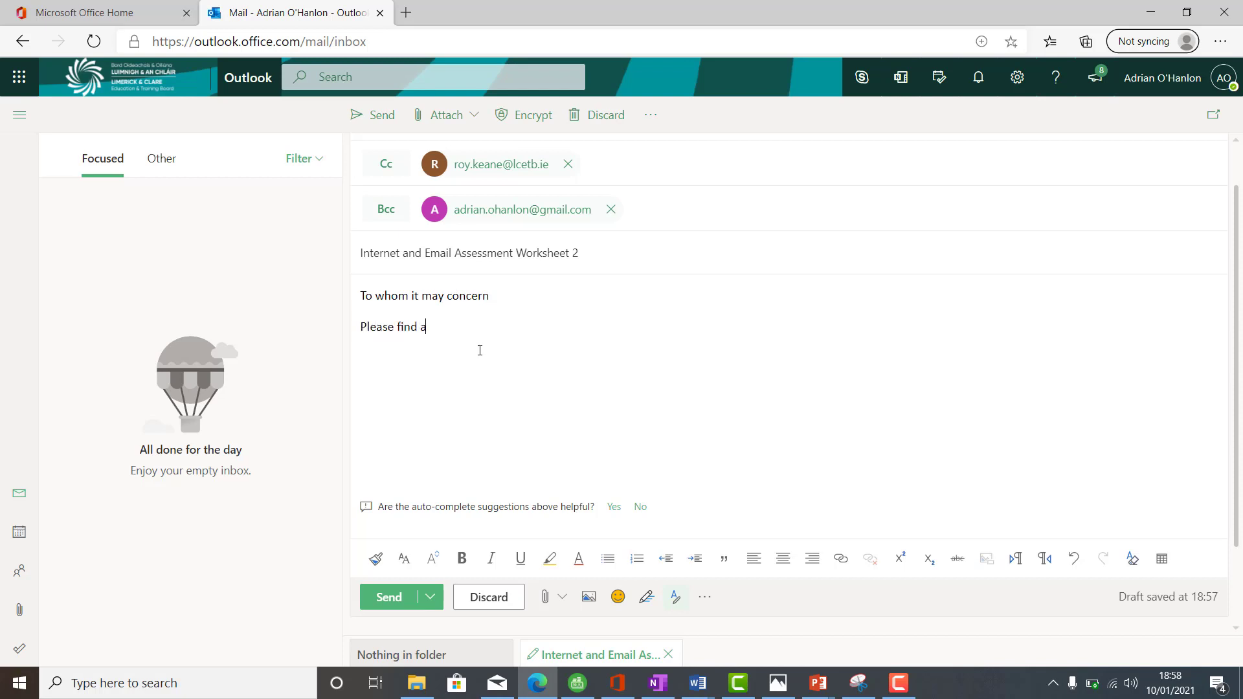
type("ttached worksh")
type("eet 2  ")
type("Kind regards")
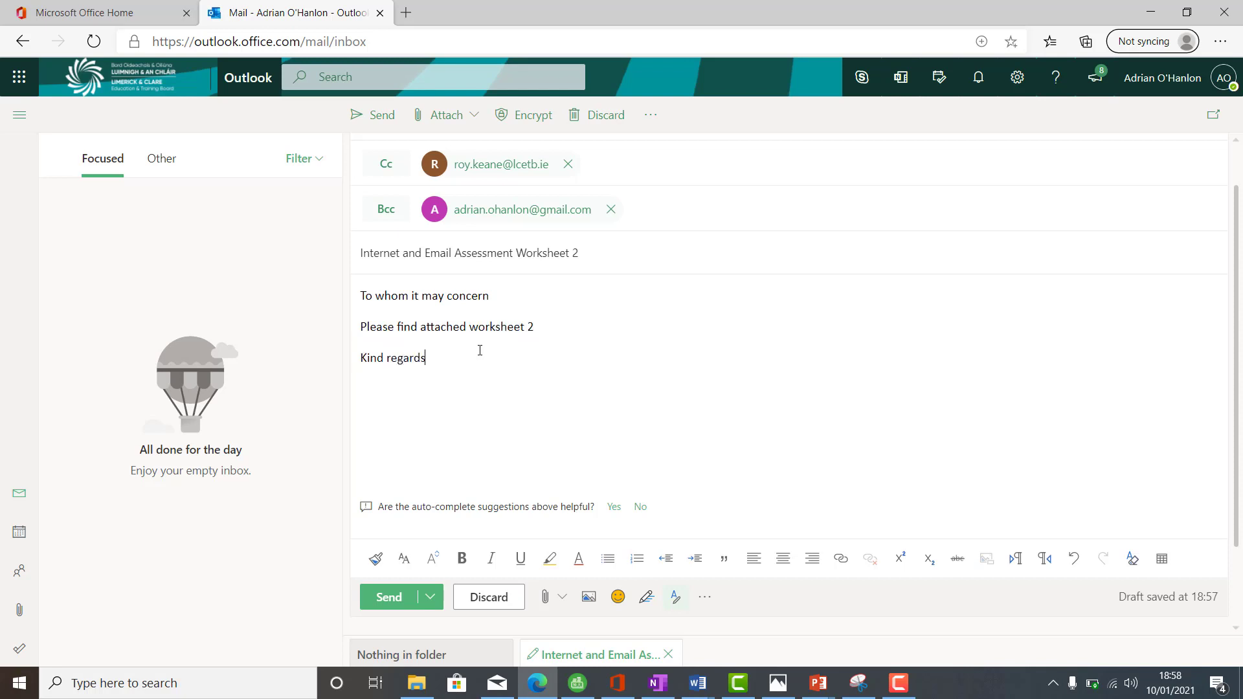
key("Return")
type("Adrian")
left_click_drag(413, 249, 348, 261)
left_click(472, 327)
right_click(324, 283)
right_click(636, 379)
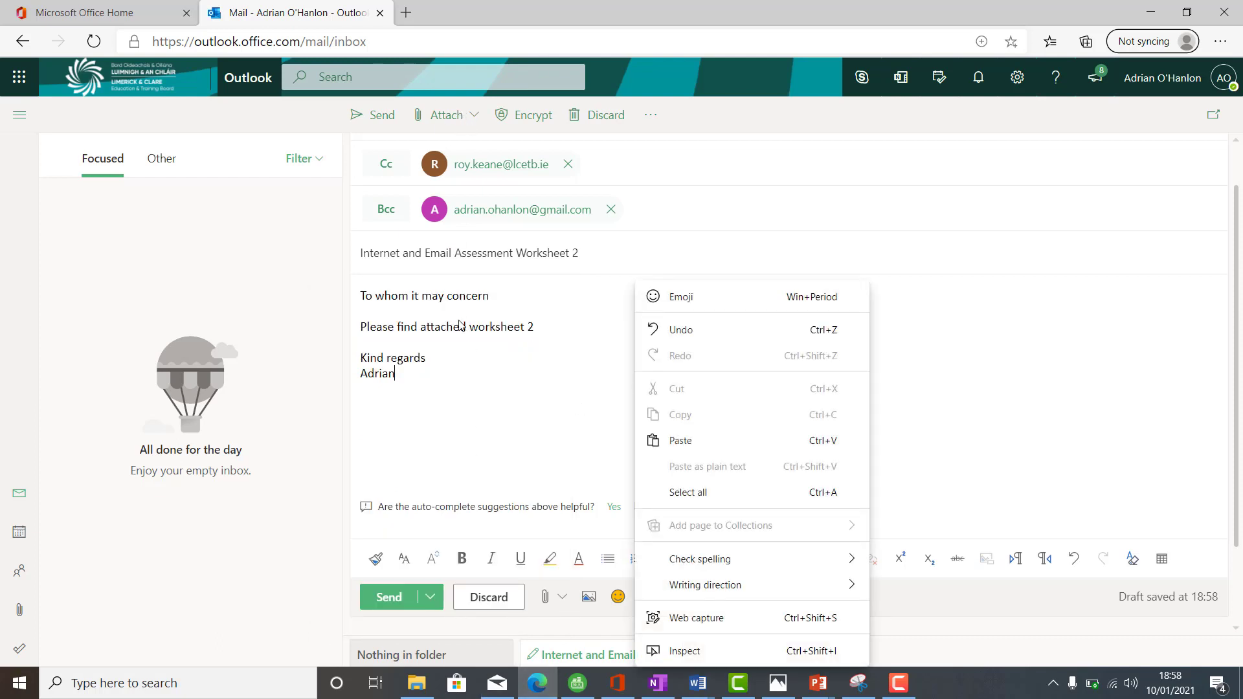
left_click(485, 381)
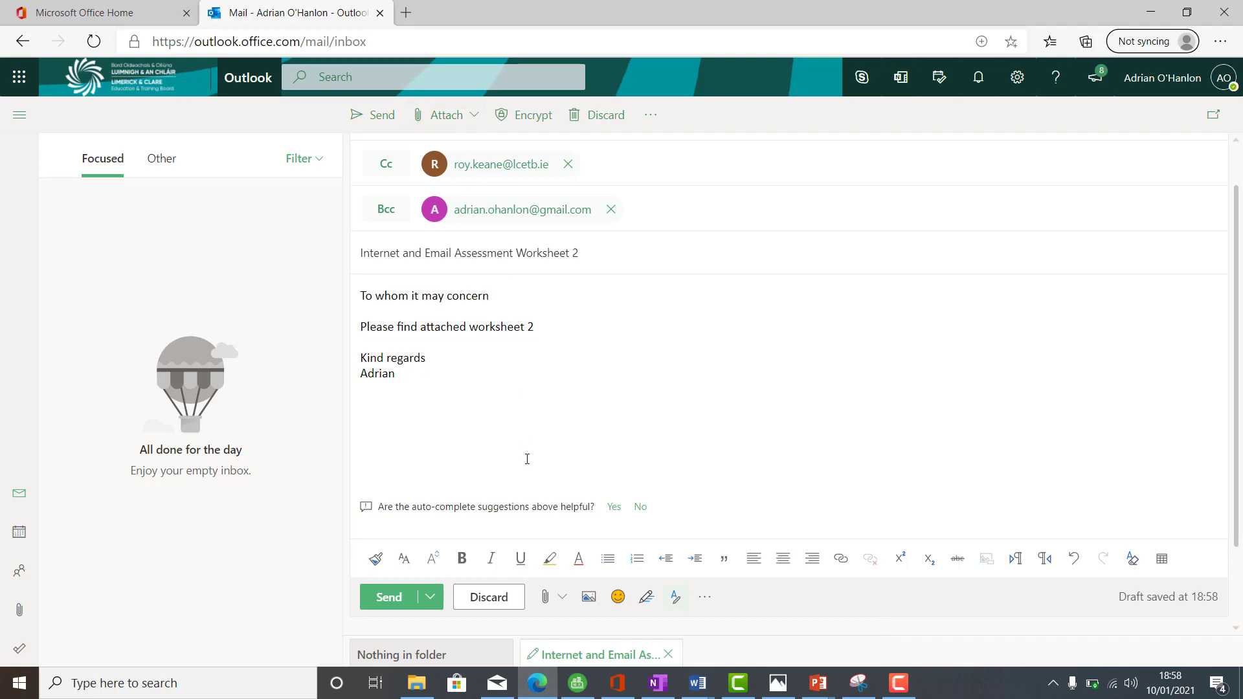
left_click(549, 692)
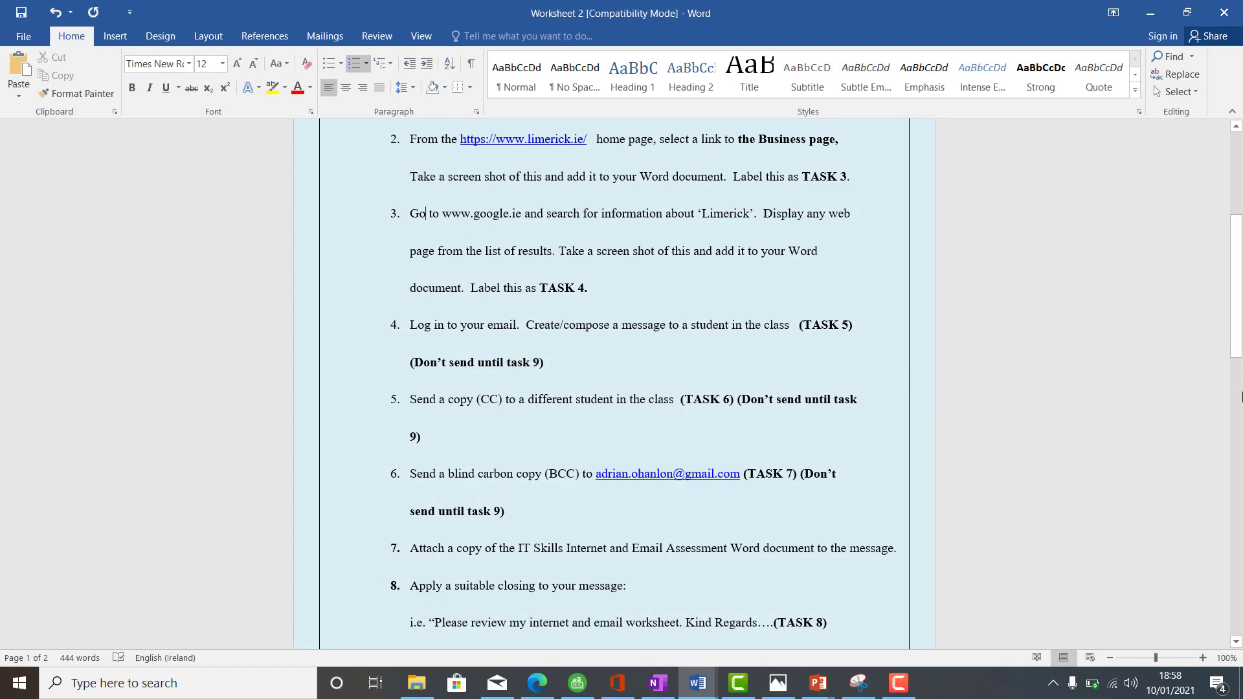
- Read tasks 9–15 of Worksheet 2, then bring Outlook in Edge to the front
left_click_drag(1237, 334, 1238, 430)
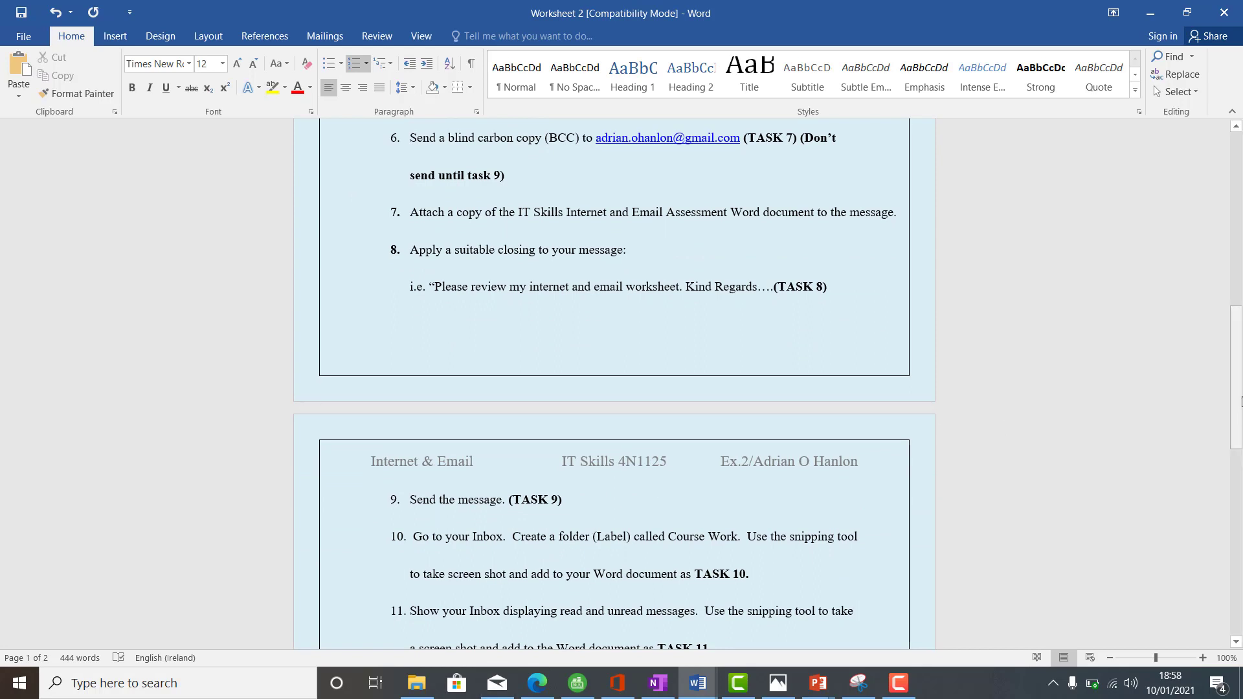
right_click(1241, 403)
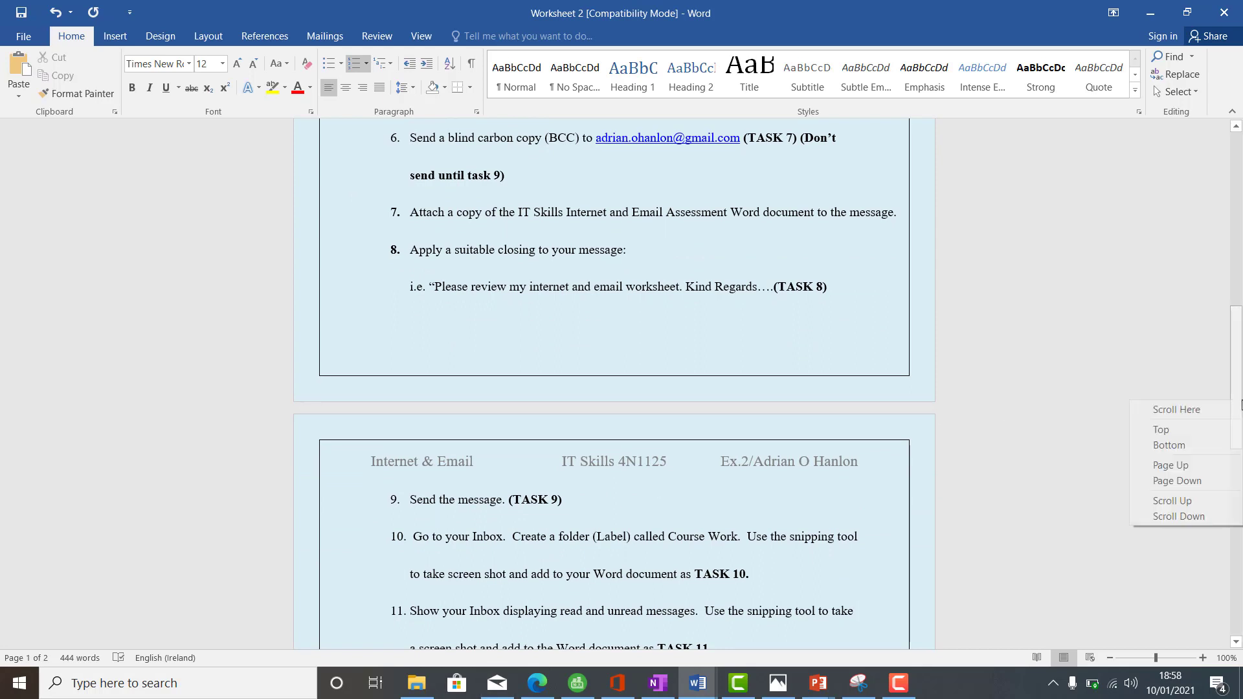
left_click(1241, 366)
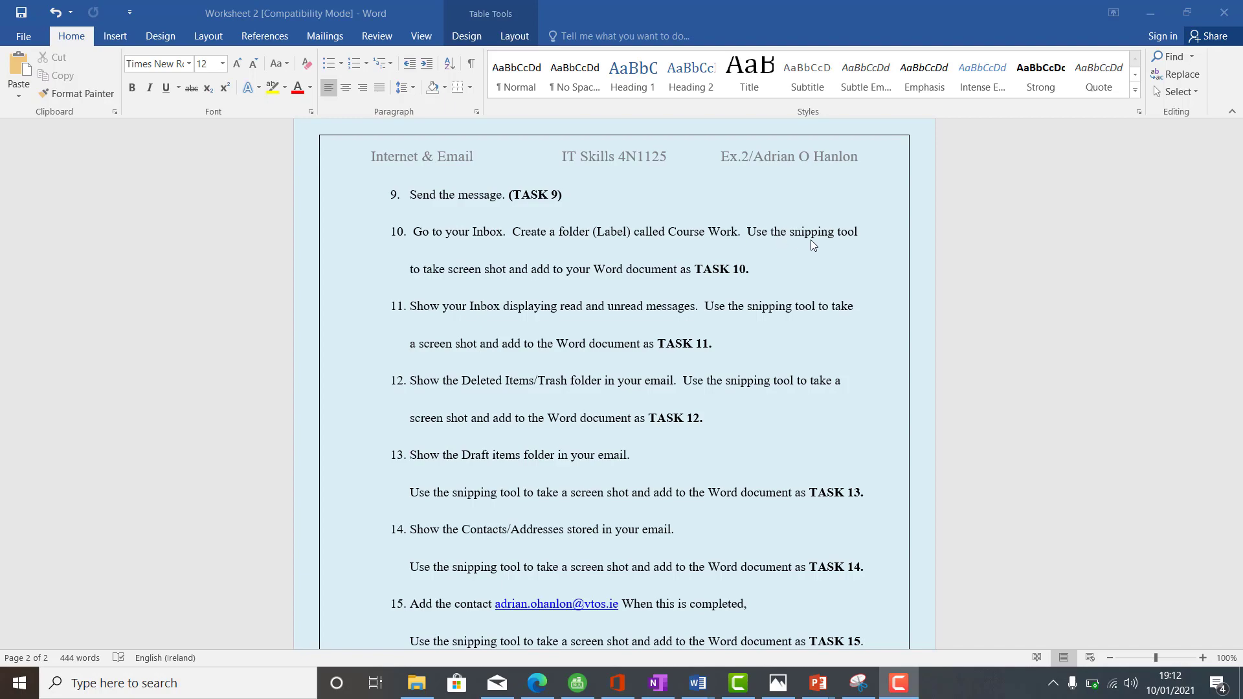
left_click(538, 683)
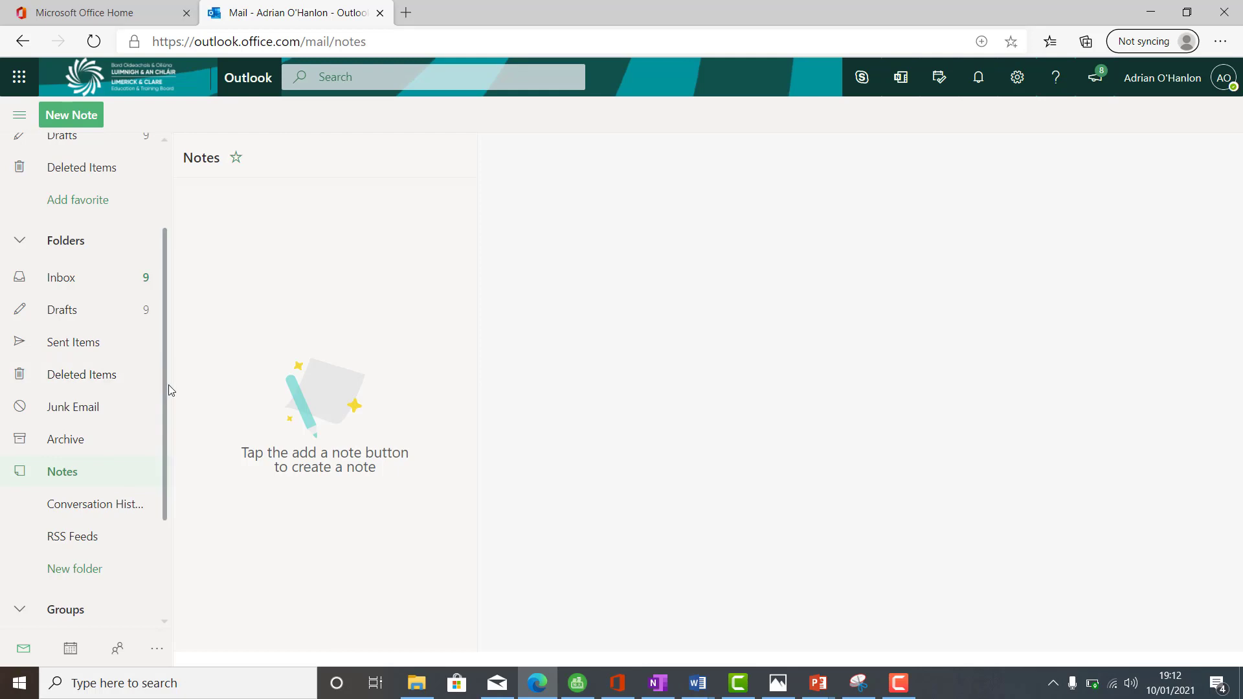
- Add a mail folder named 'Course Work' to Outlook's folder pane
left_click_drag(167, 385, 165, 450)
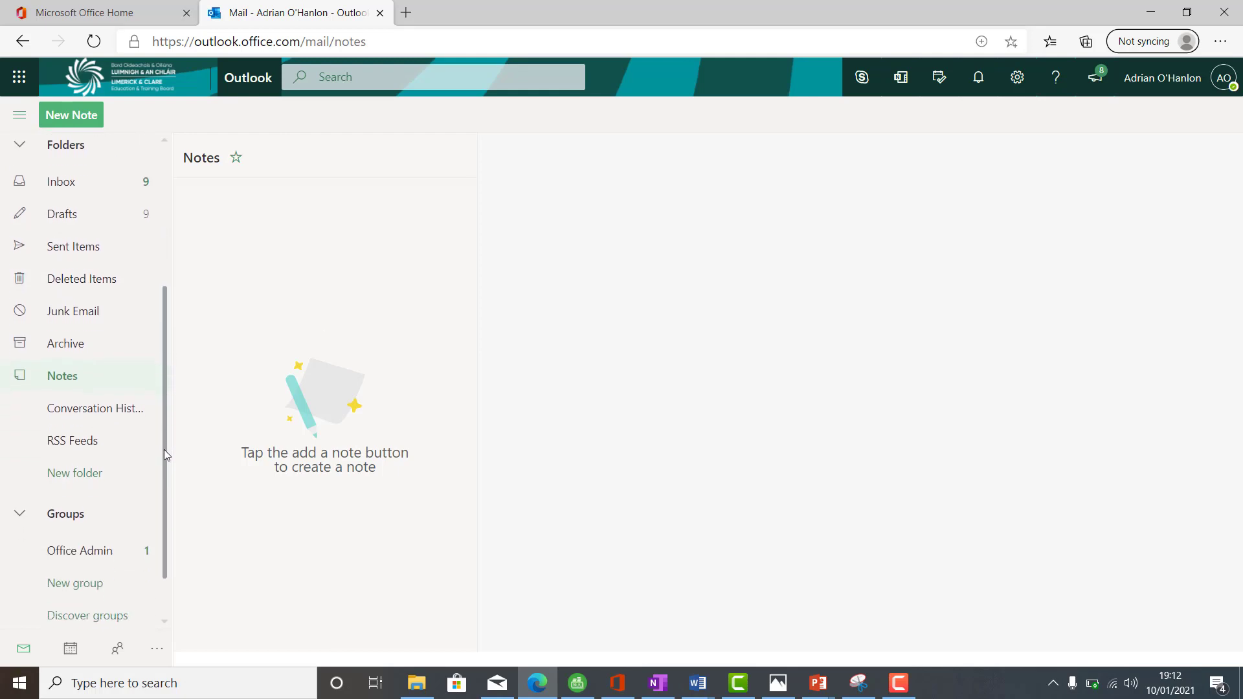
left_click(85, 466)
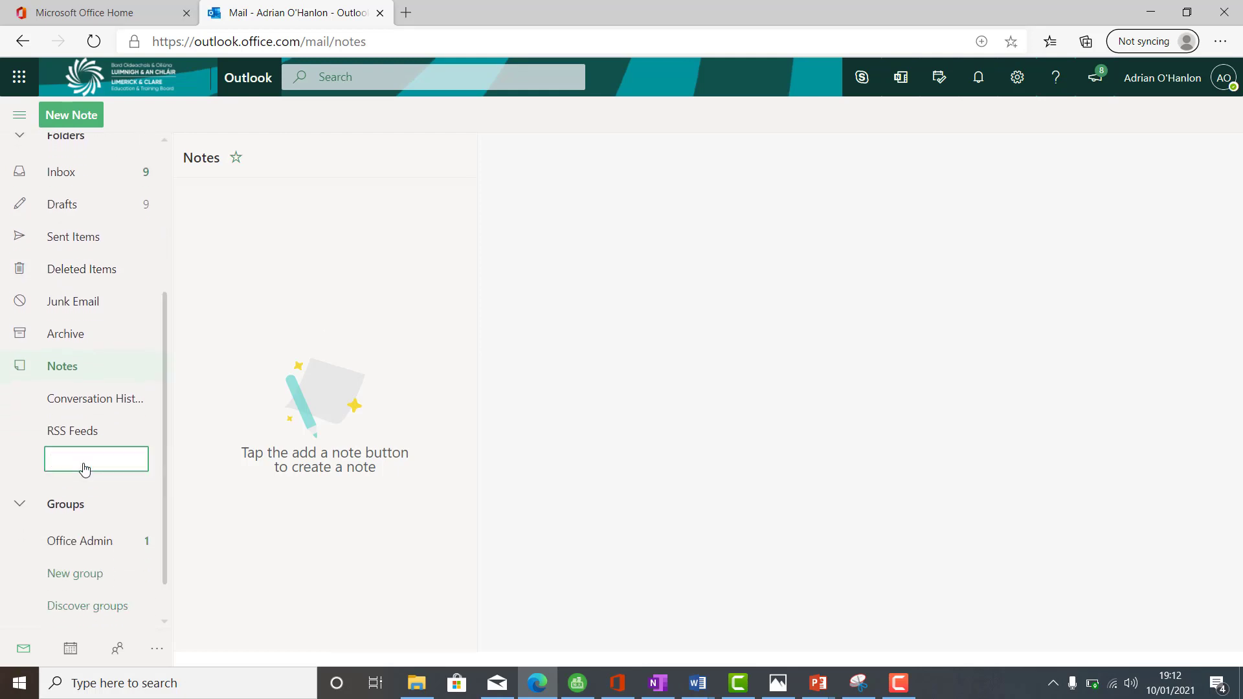
type("Course Work")
key("Return")
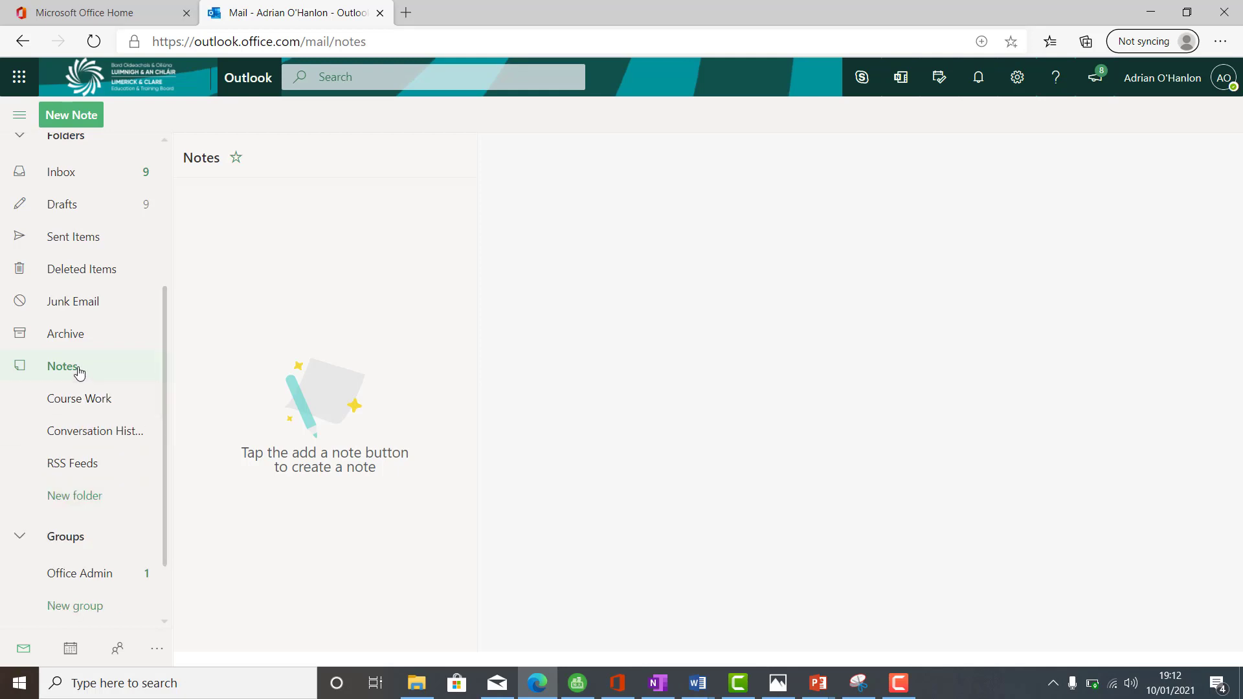
scroll(166, 385, "down", 2)
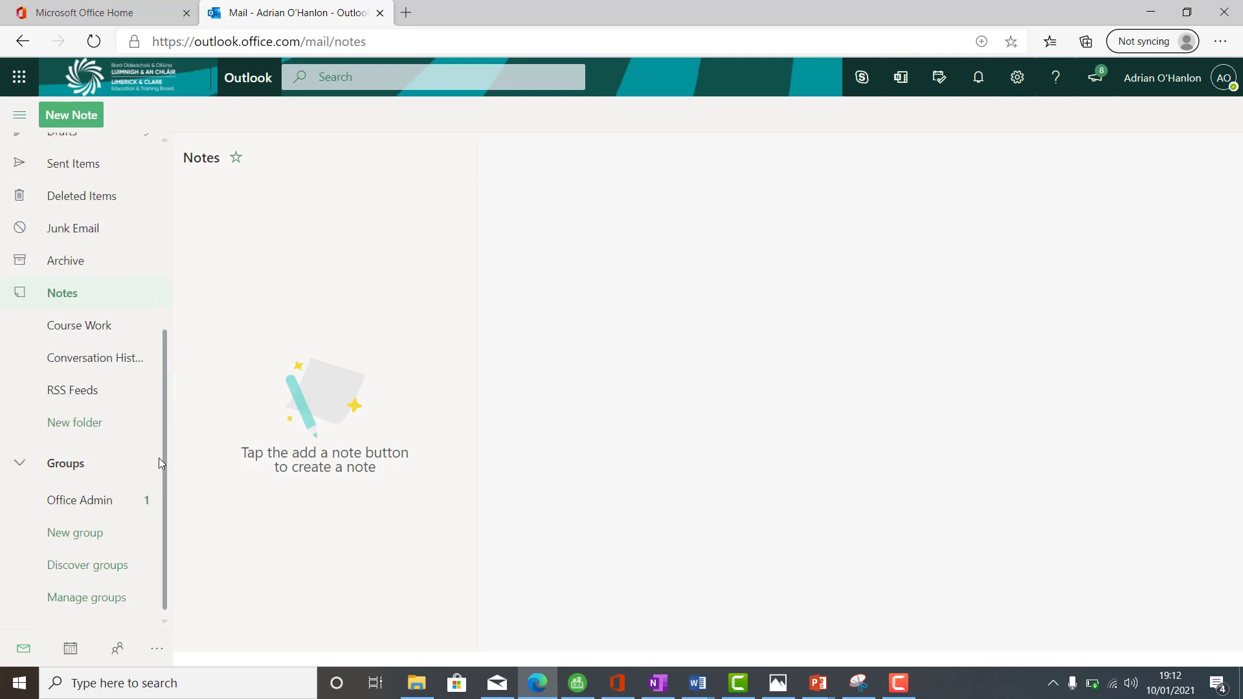
scroll(161, 421, "up", 1)
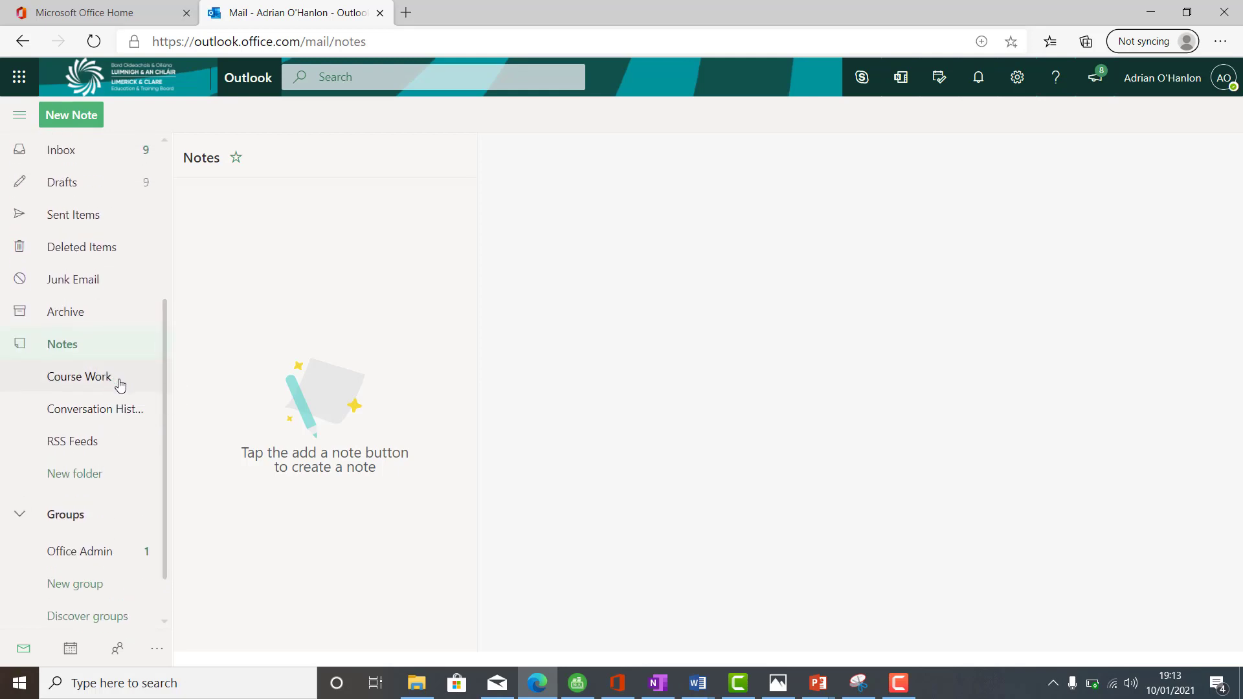
- Launch Snipping Tool and snip Outlook's folder sidebar
left_click(219, 684)
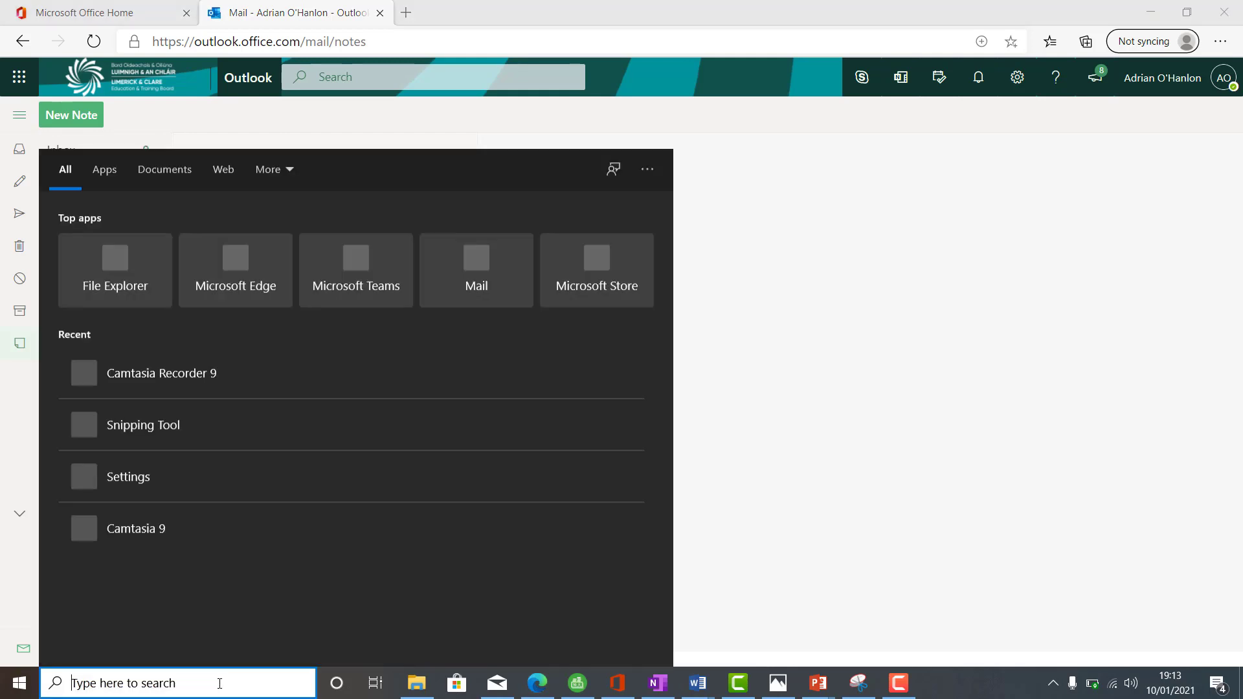
type("snipp")
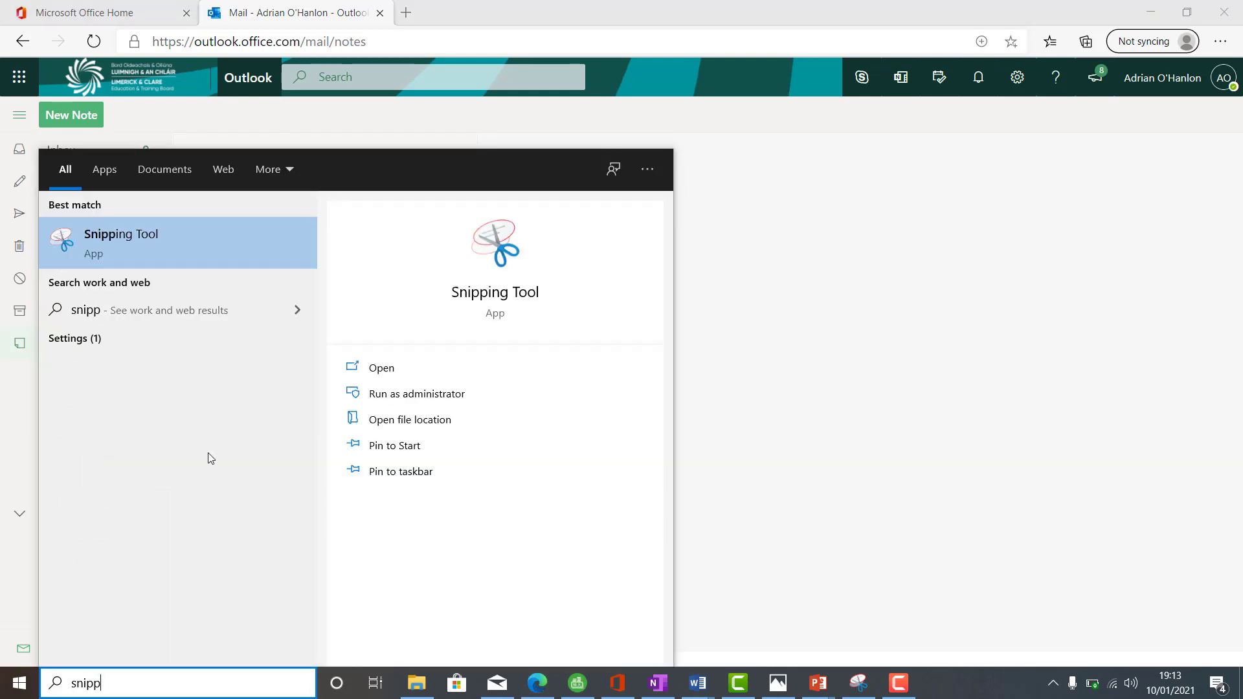
left_click(171, 242)
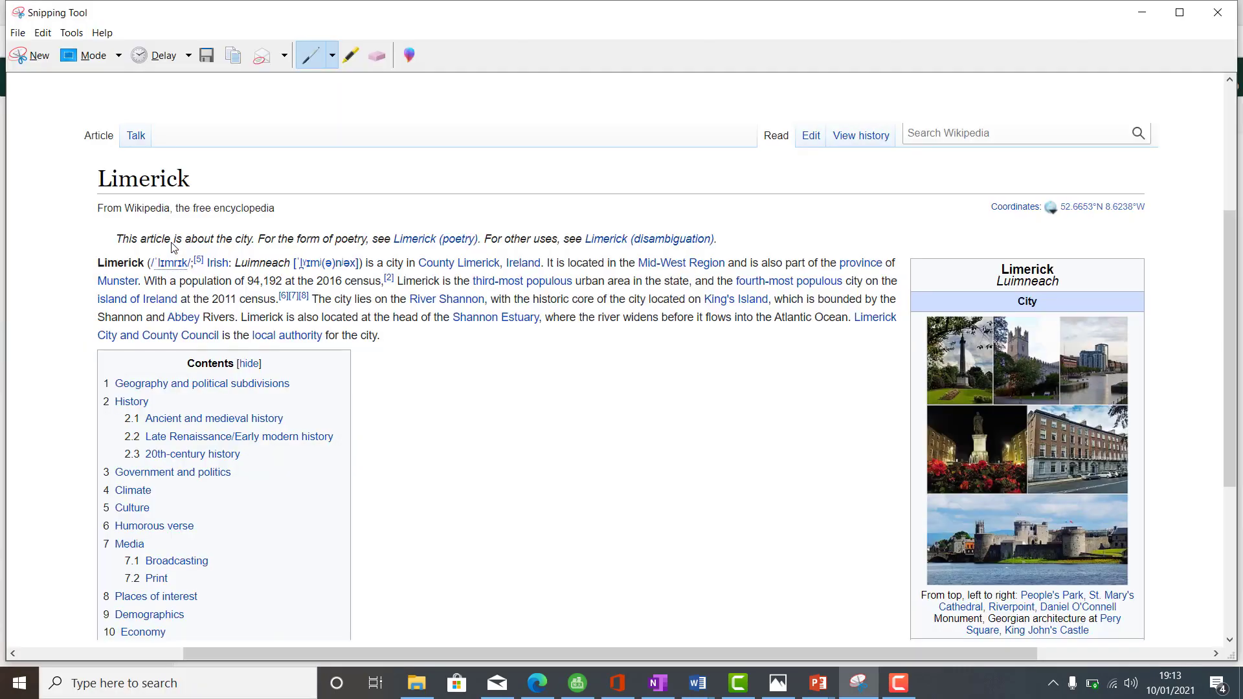
left_click(31, 55)
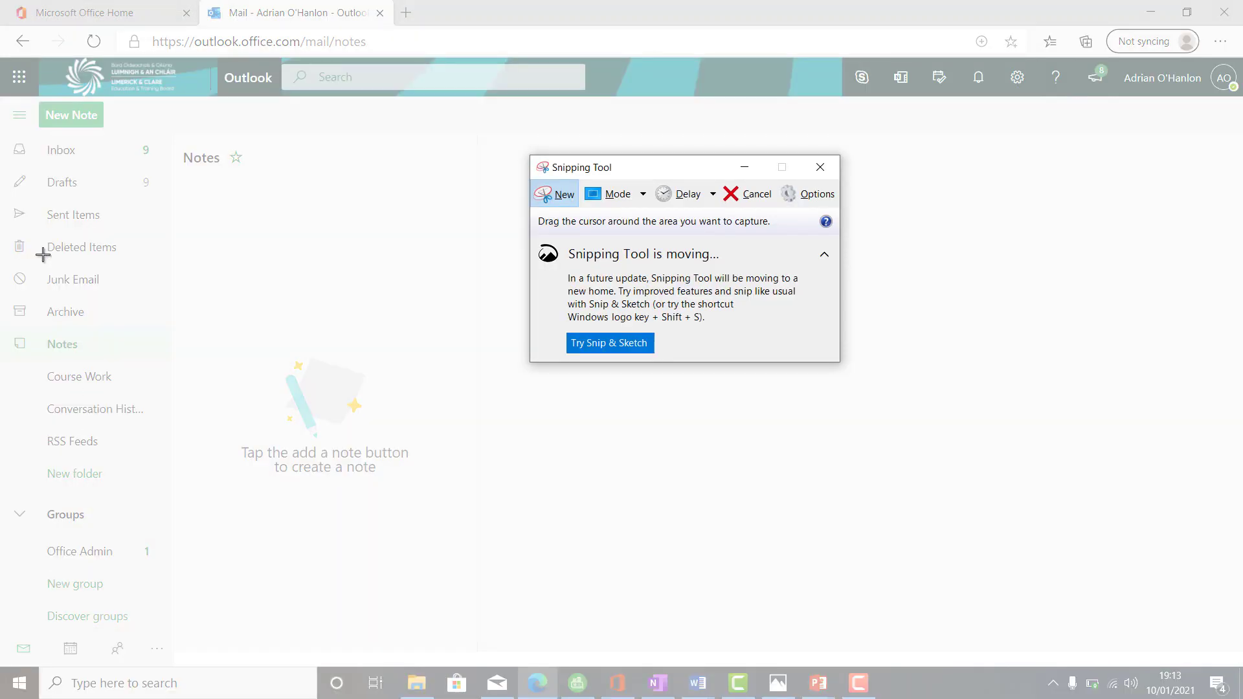
left_click_drag(4, 105, 174, 498)
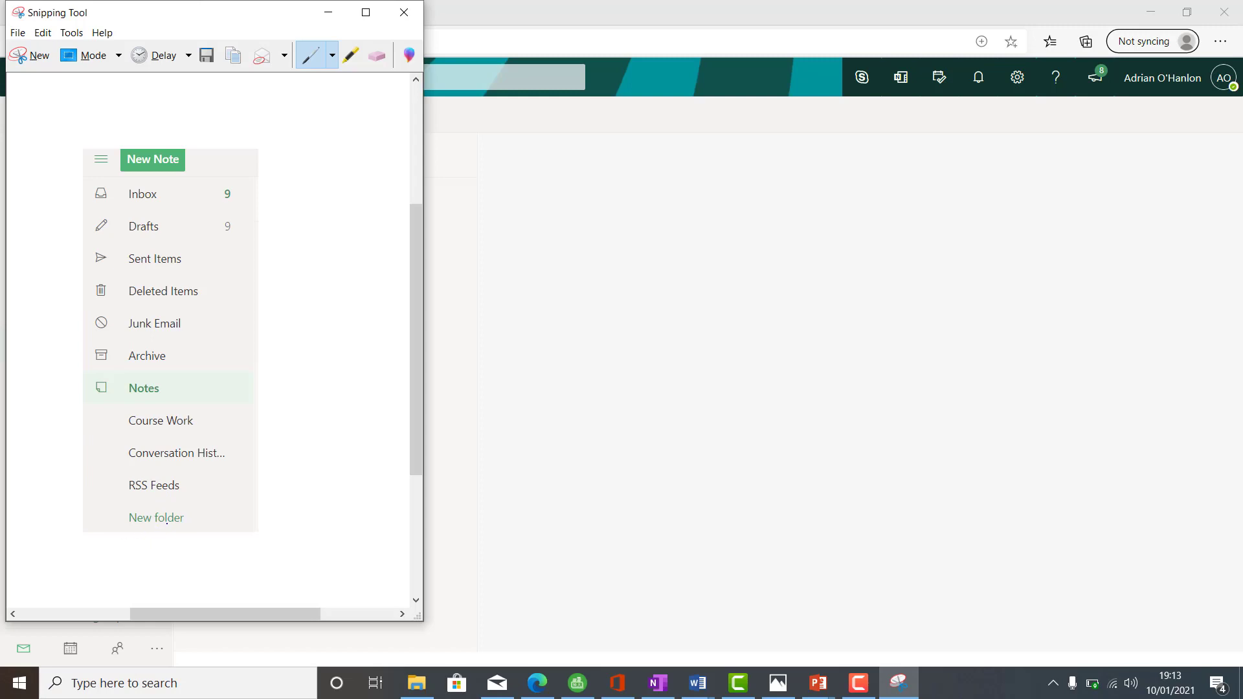
- Highlight the New folder entry in yellow, copy the snip, and bring up Document1
left_click(71, 32)
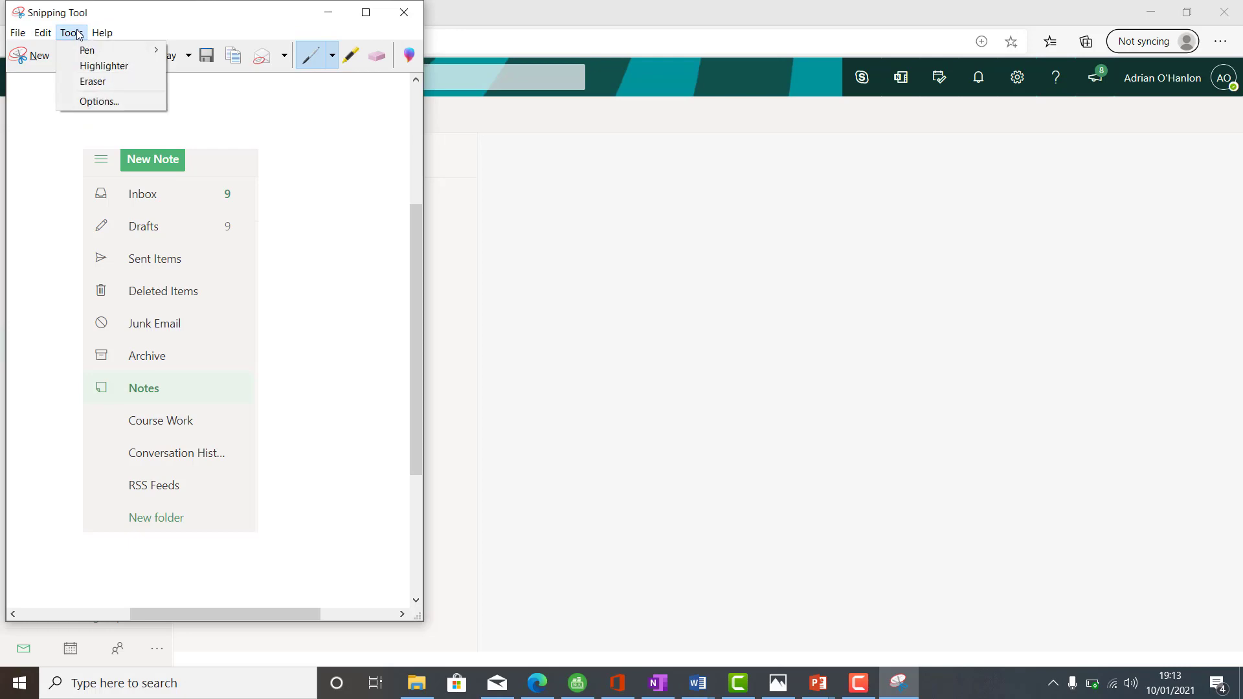
left_click(97, 66)
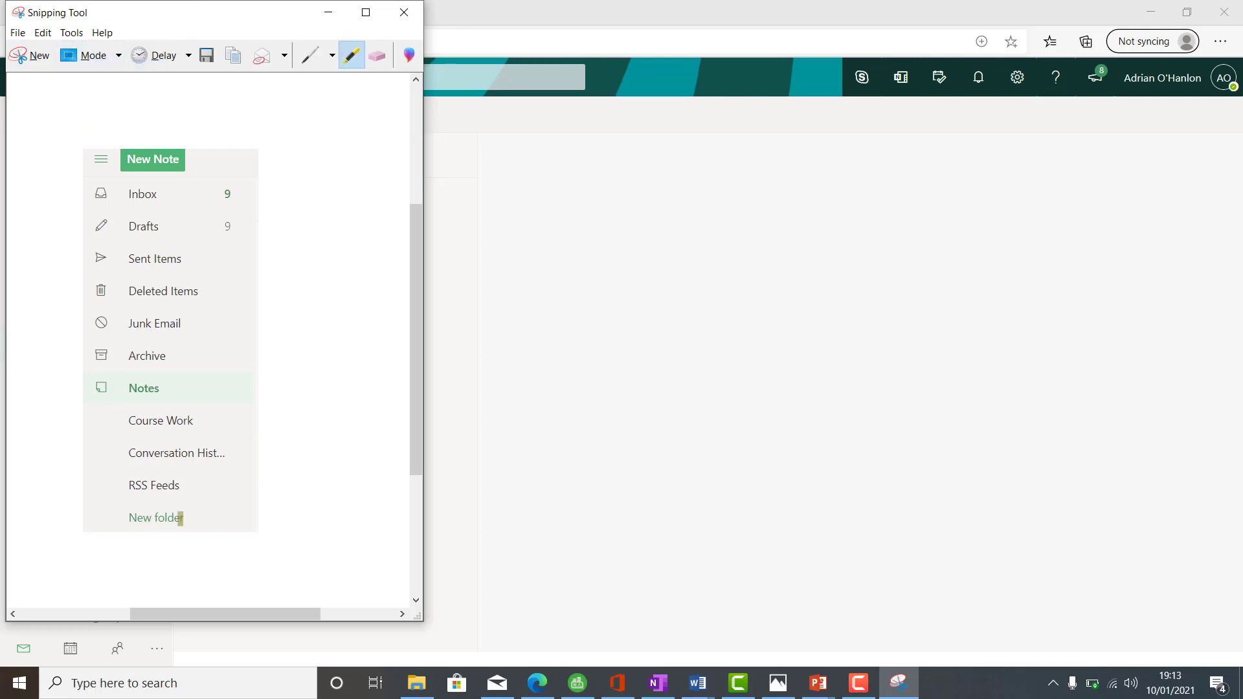
mouse_move(194, 517)
left_mouse_down()
mouse_move(115, 518)
mouse_move(193, 517)
left_mouse_up()
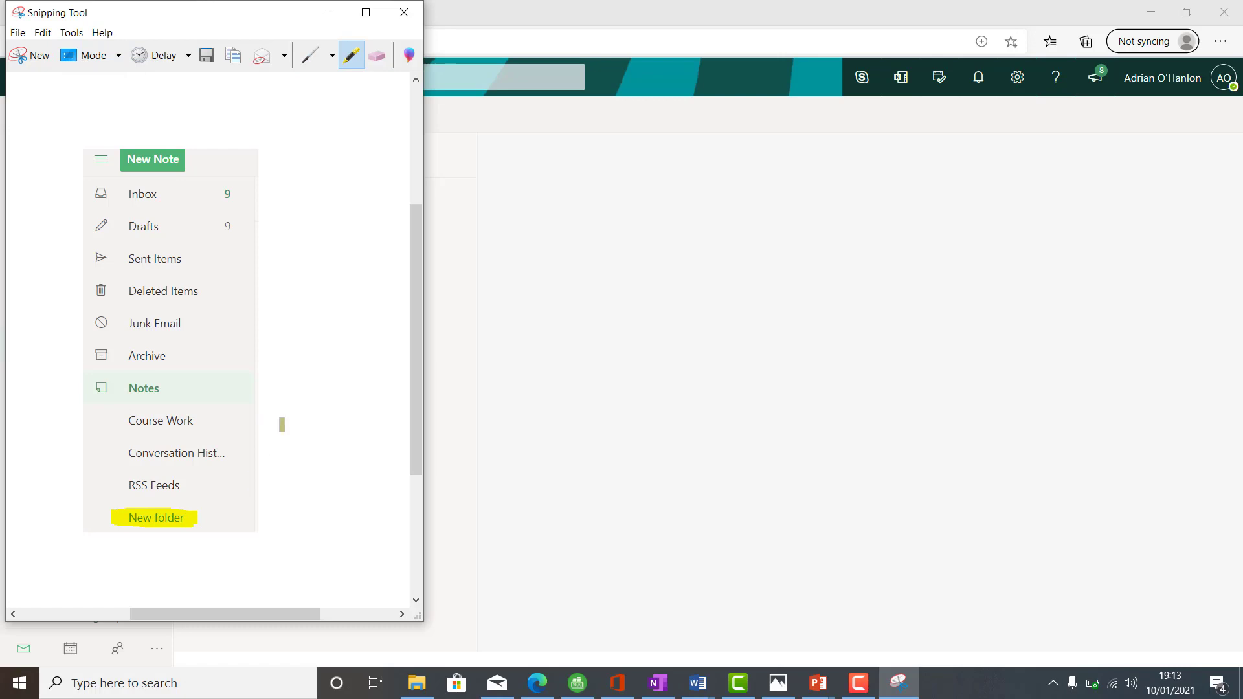
left_click(46, 33)
left_click(65, 50)
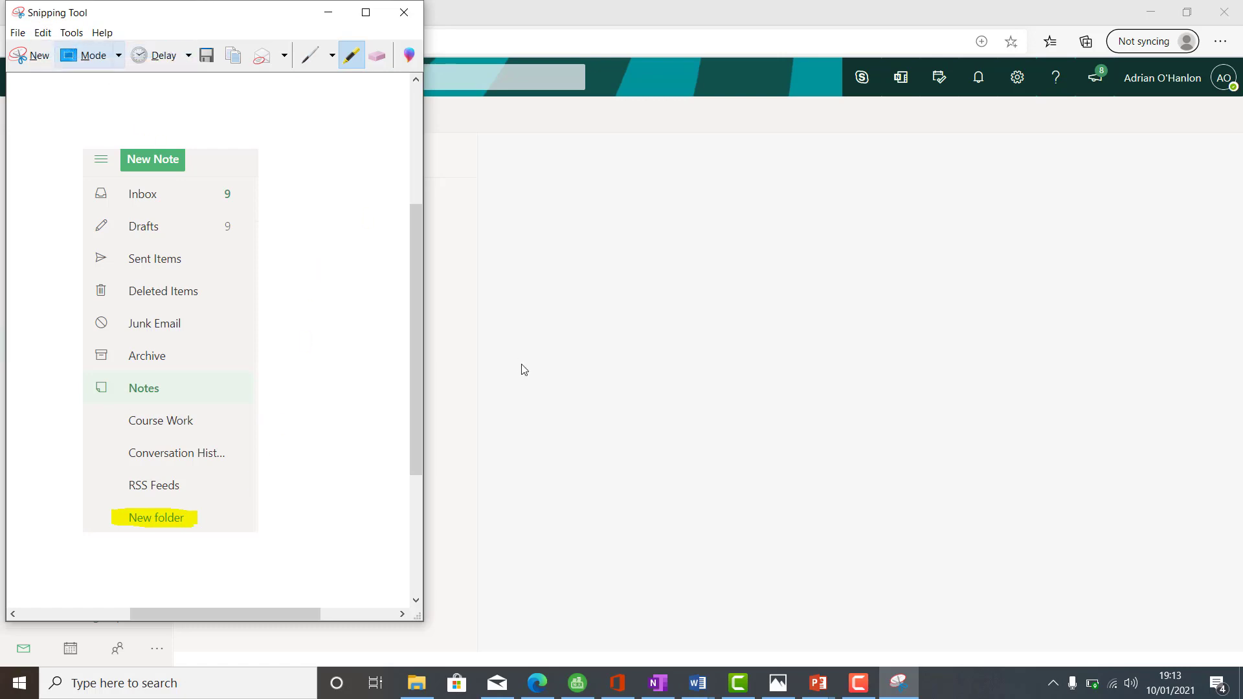
mouse_move(705, 693)
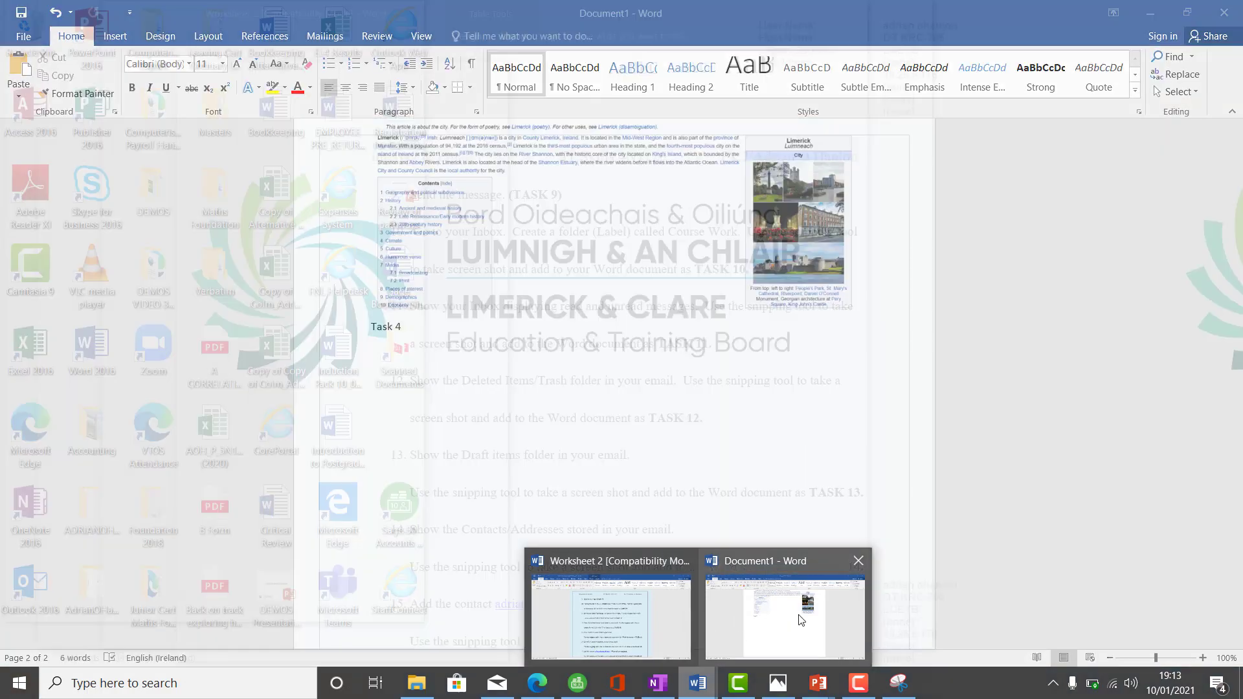
left_click(801, 620)
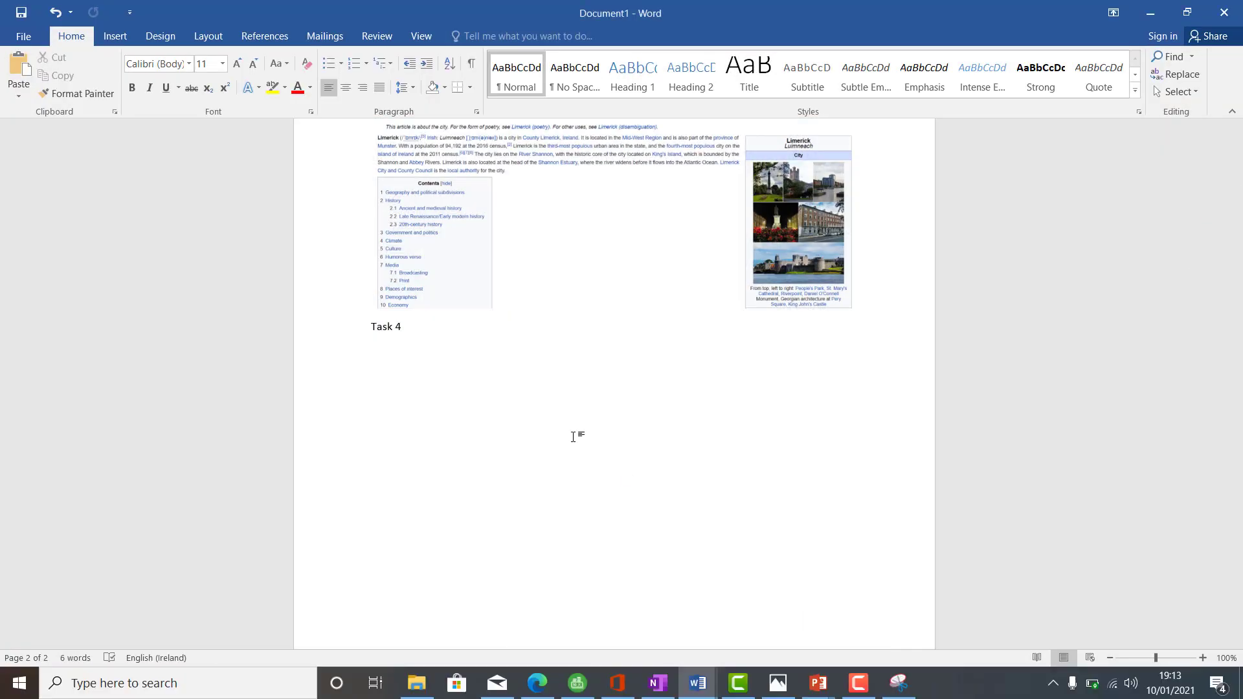
- Paste the folder-list snip into Document1, start its label, and reduce the picture's height
key("ctrl+v")
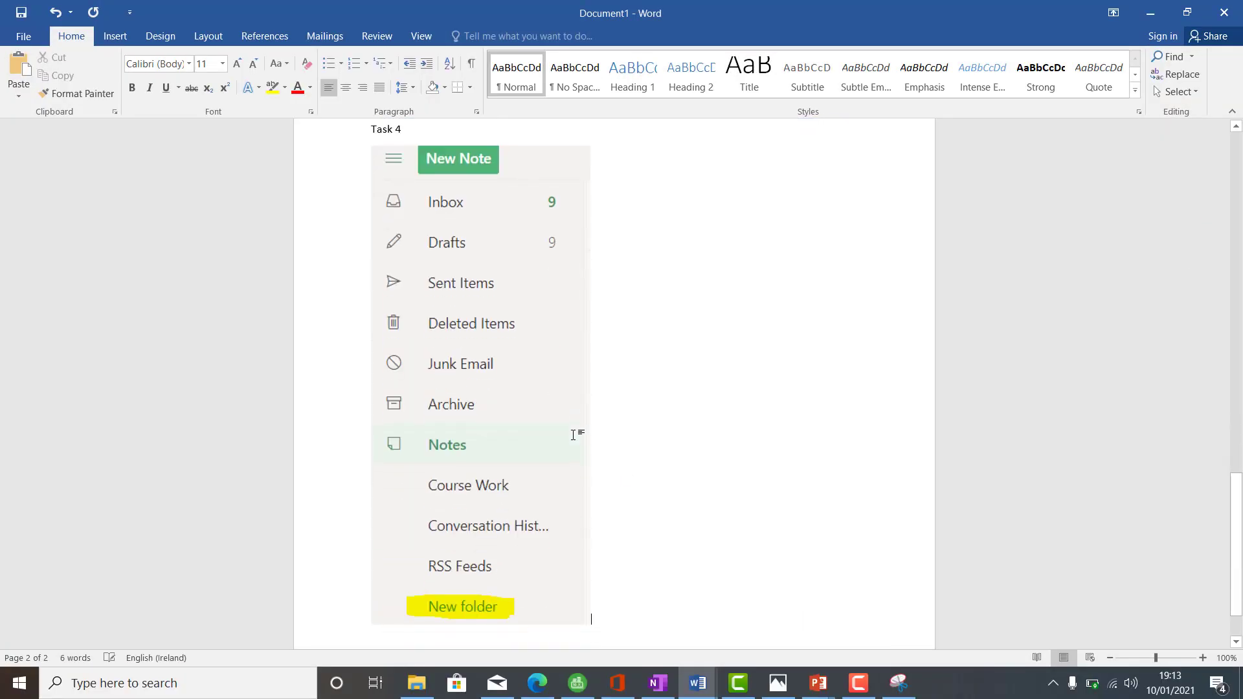
key("Return")
type("Task")
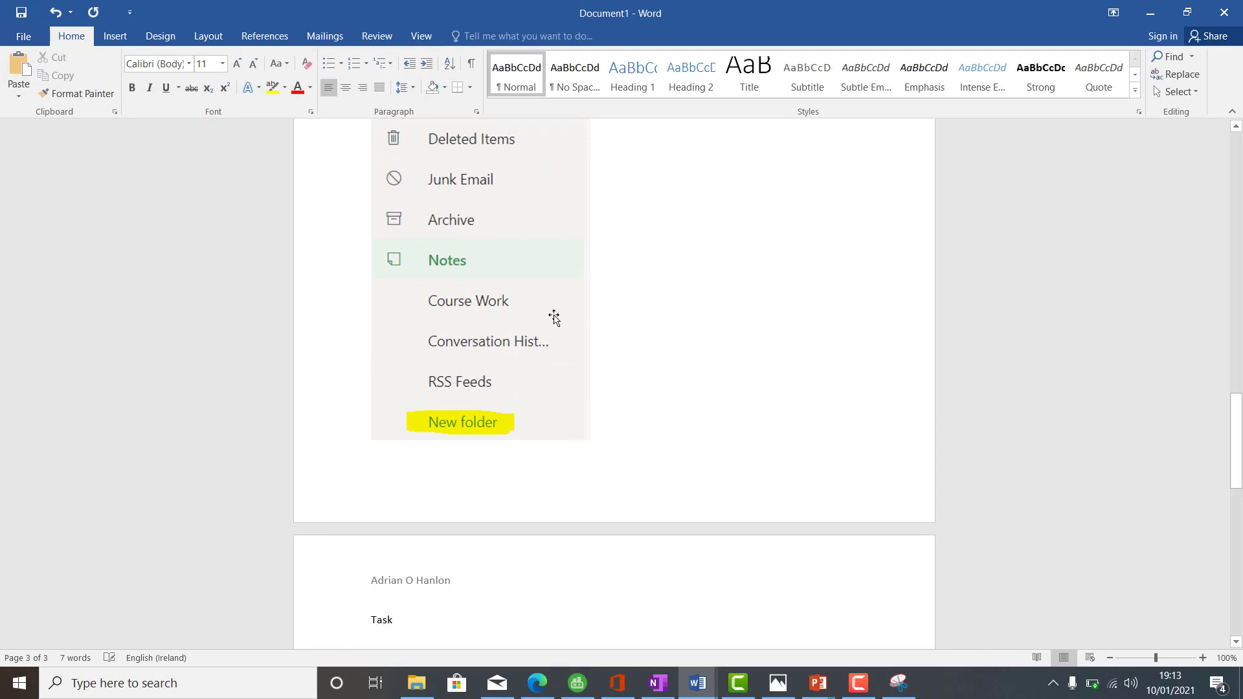
left_click(519, 402)
left_click_drag(482, 441, 477, 344)
left_click(433, 478)
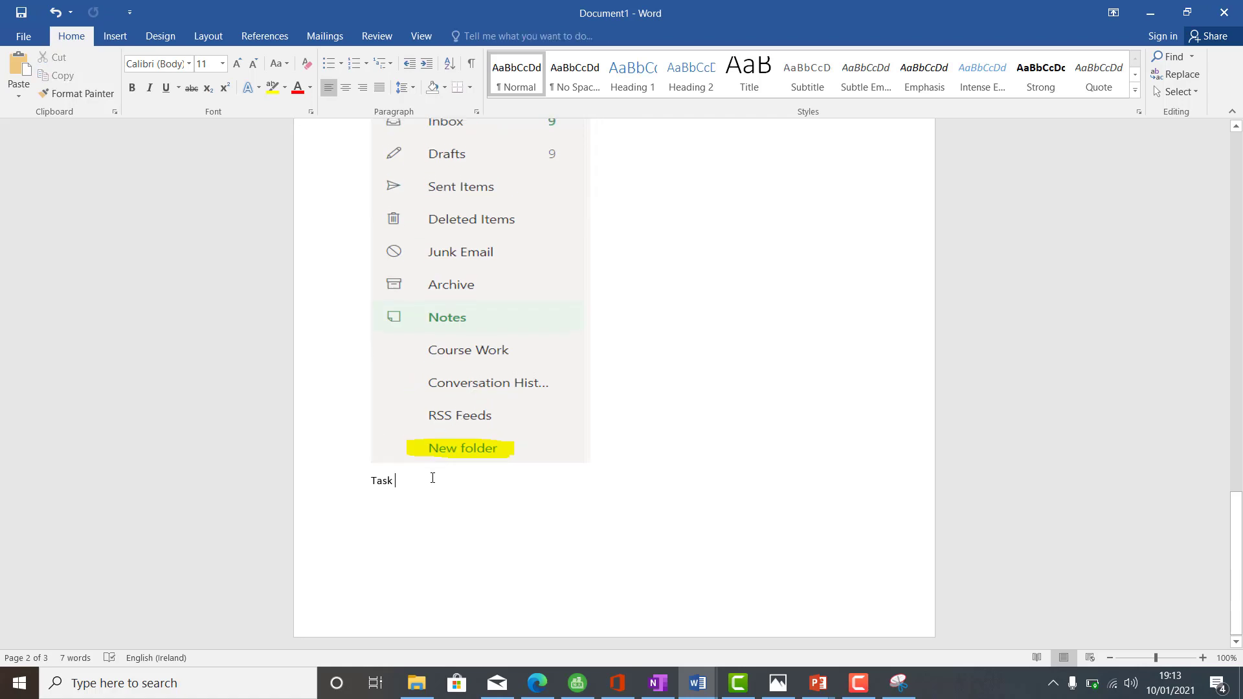
- Check Worksheet 2, complete the Task 10 label, then open Outlook's Inbox
right_click(706, 691)
left_click(704, 689)
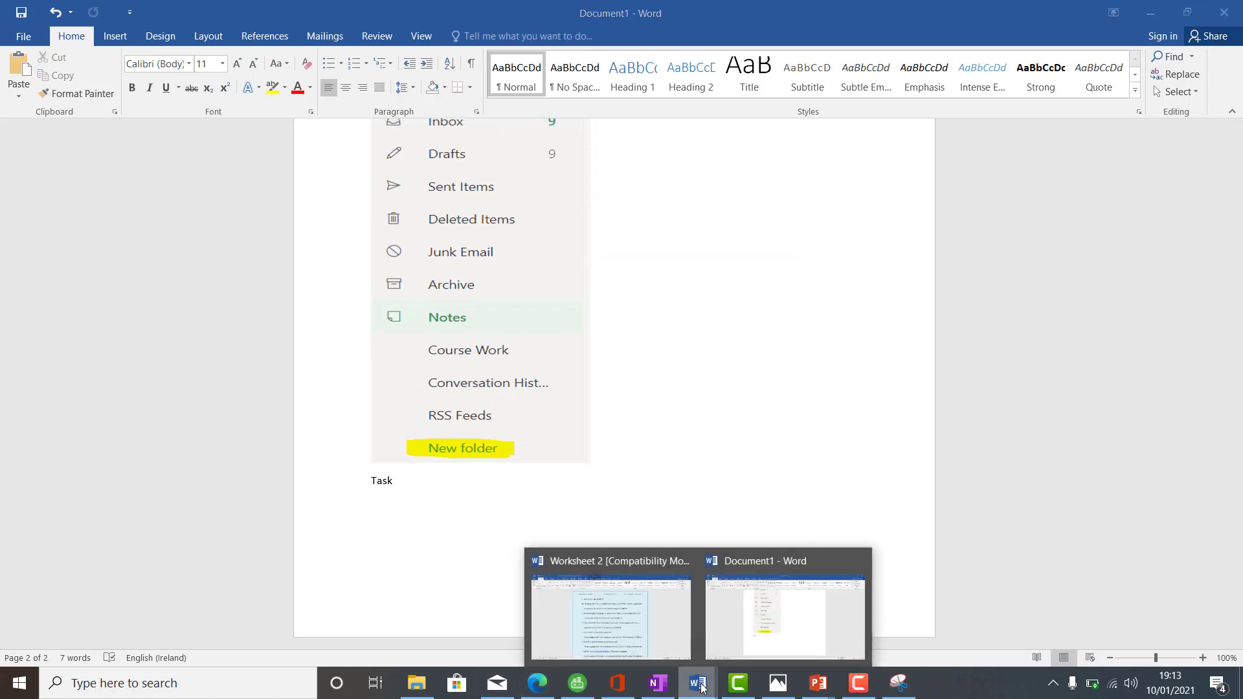
left_click(652, 633)
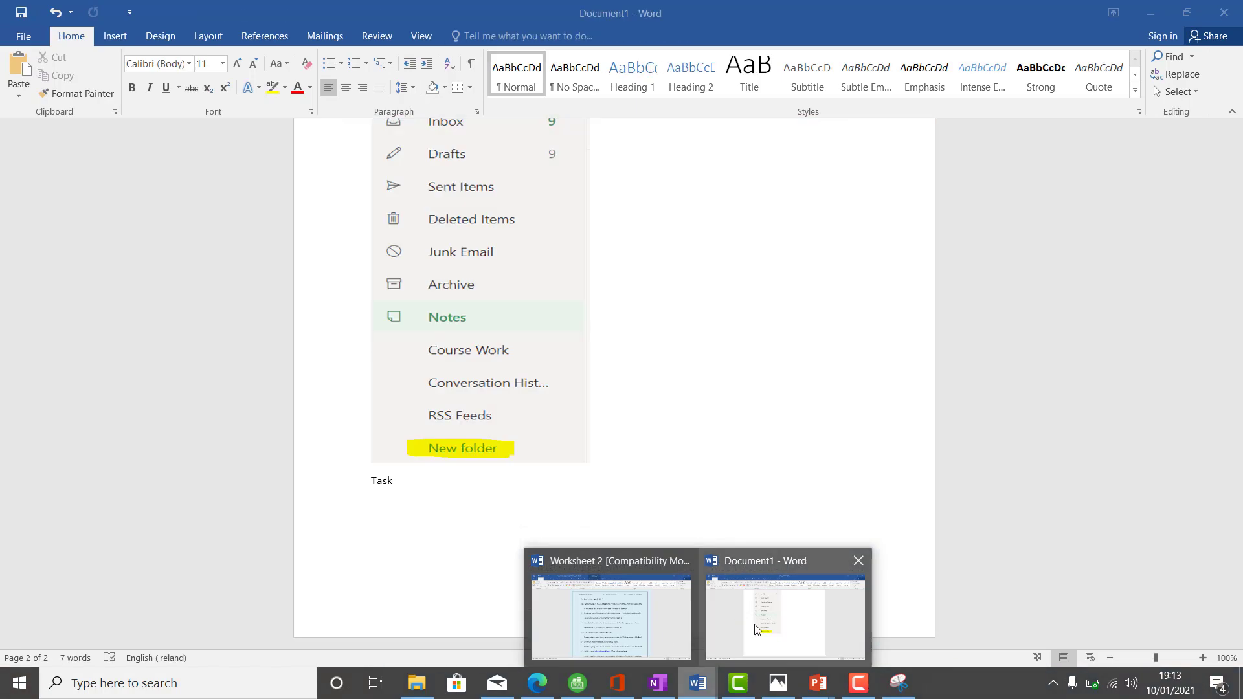
left_click(756, 629)
type("1")
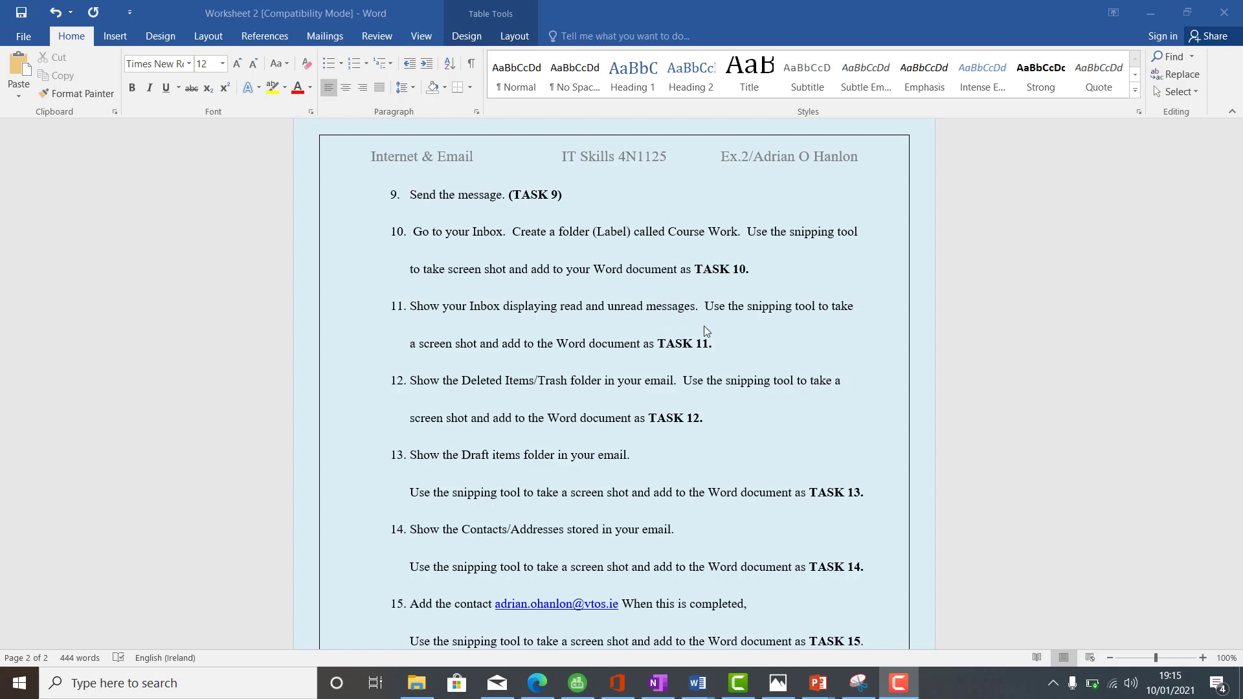
left_click(538, 685)
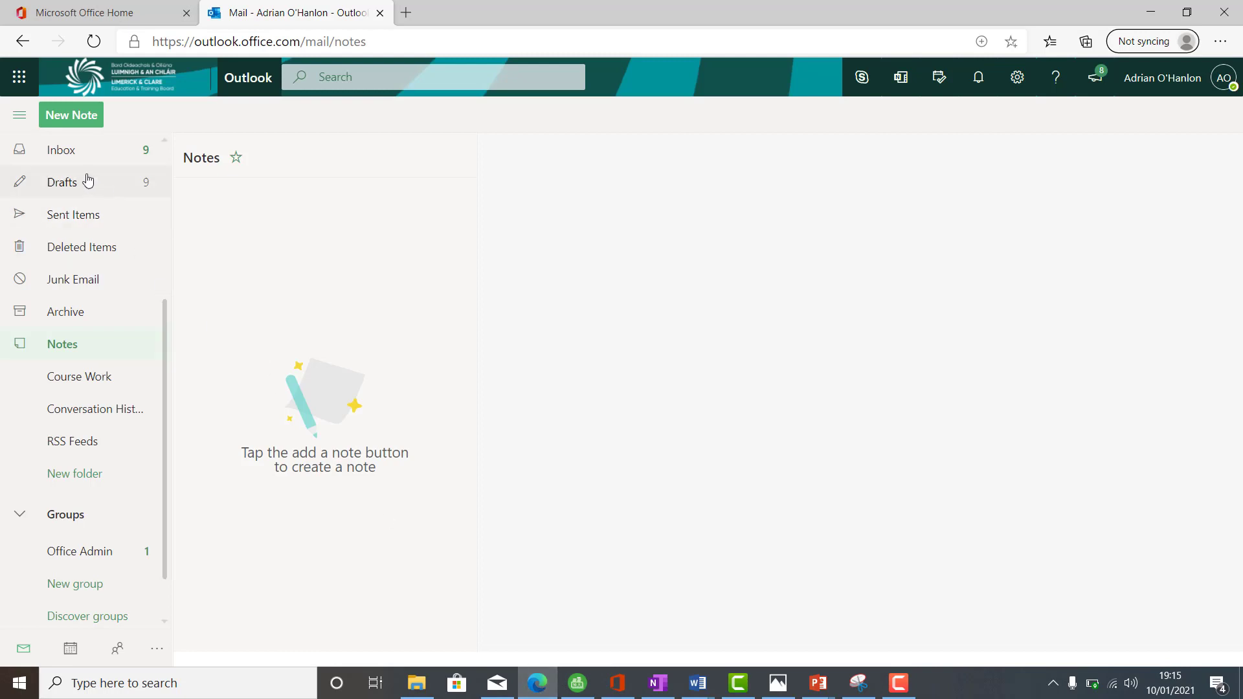
left_click(80, 153)
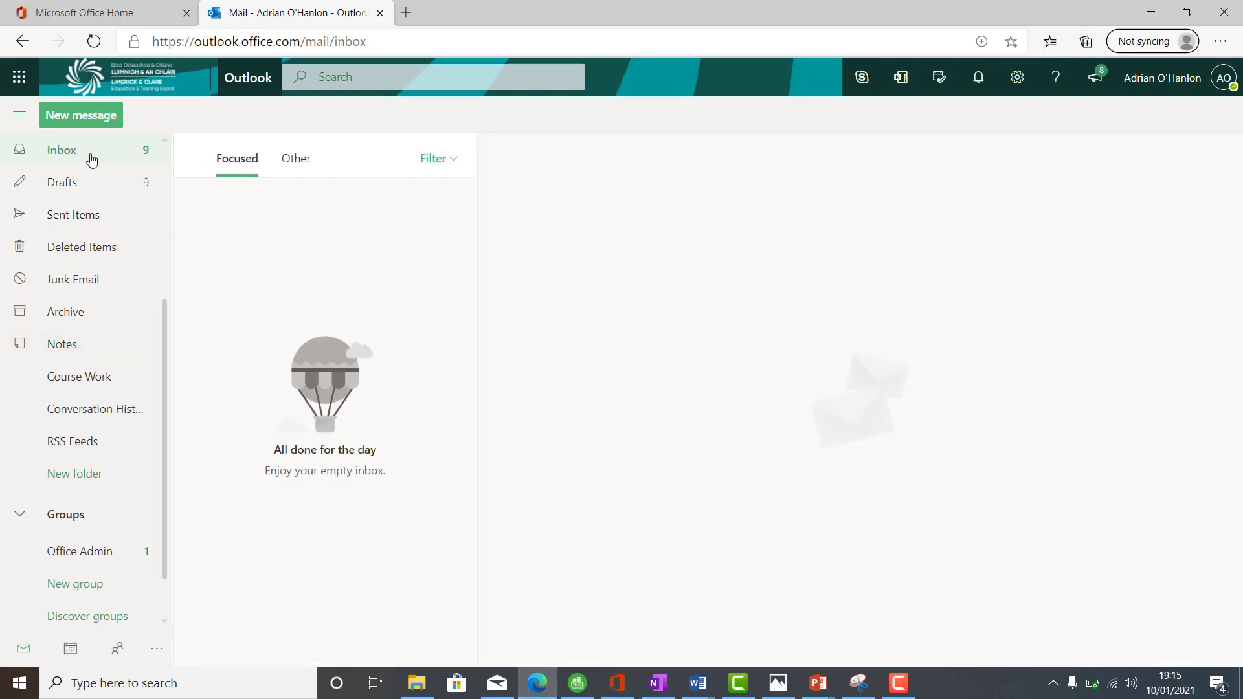
- Filter the Outlook Inbox to Unread messages only and return to Snipping Tool
left_click(440, 167)
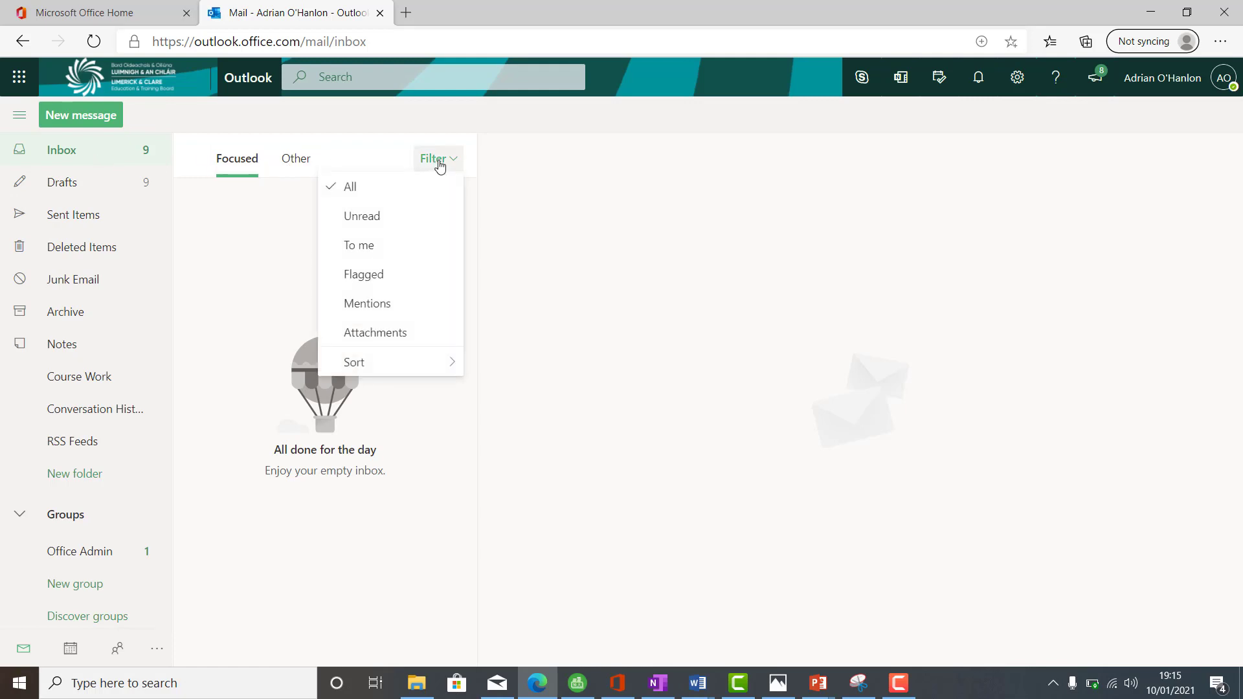
left_click(400, 223)
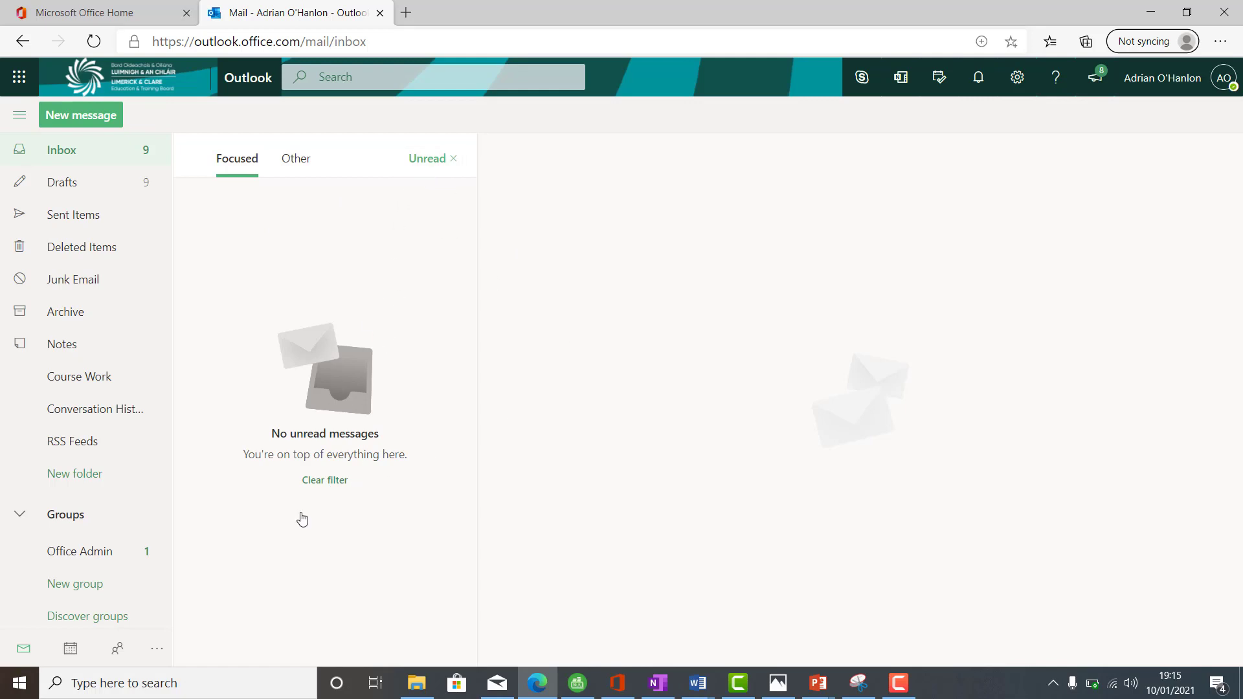
left_click(866, 686)
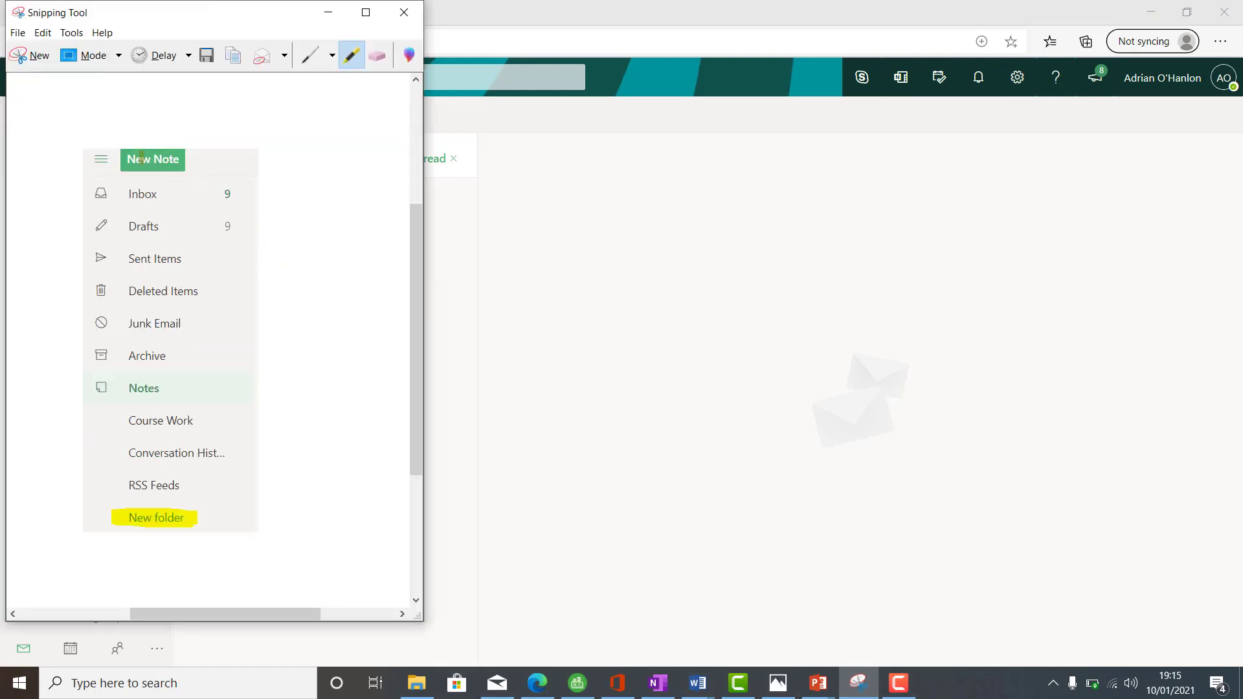
- Snip the Outlook Inbox area showing the Unread filter
left_click(29, 56)
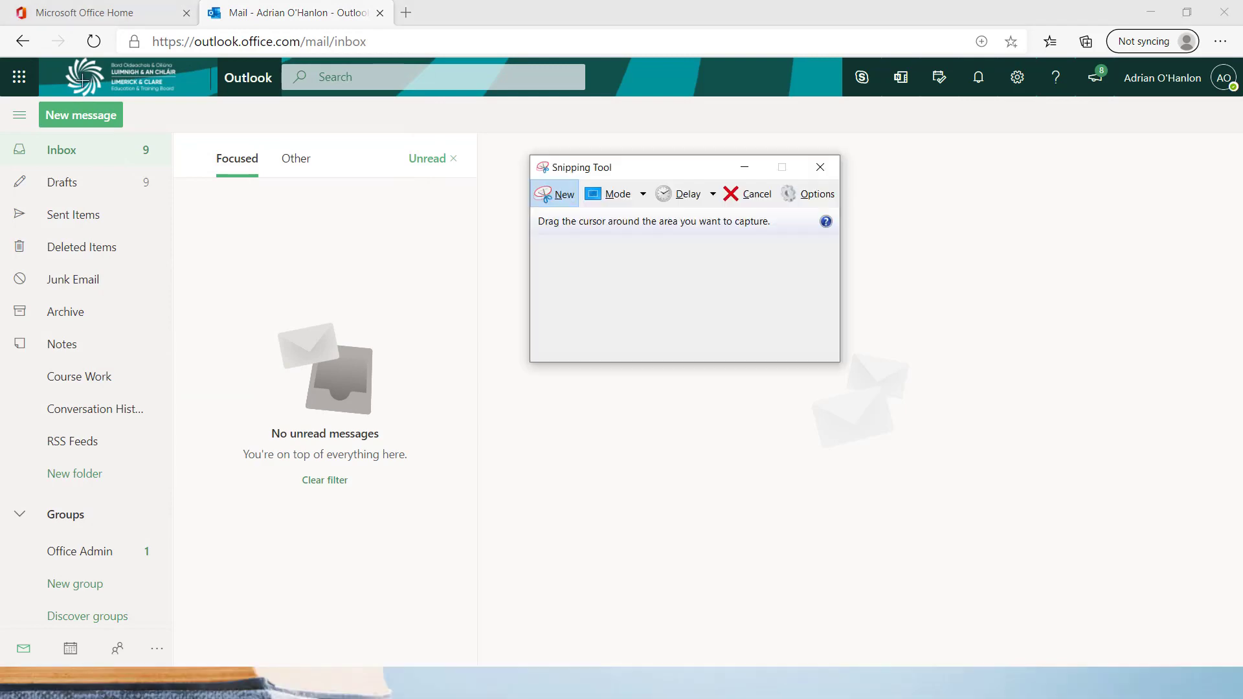
left_click(560, 197)
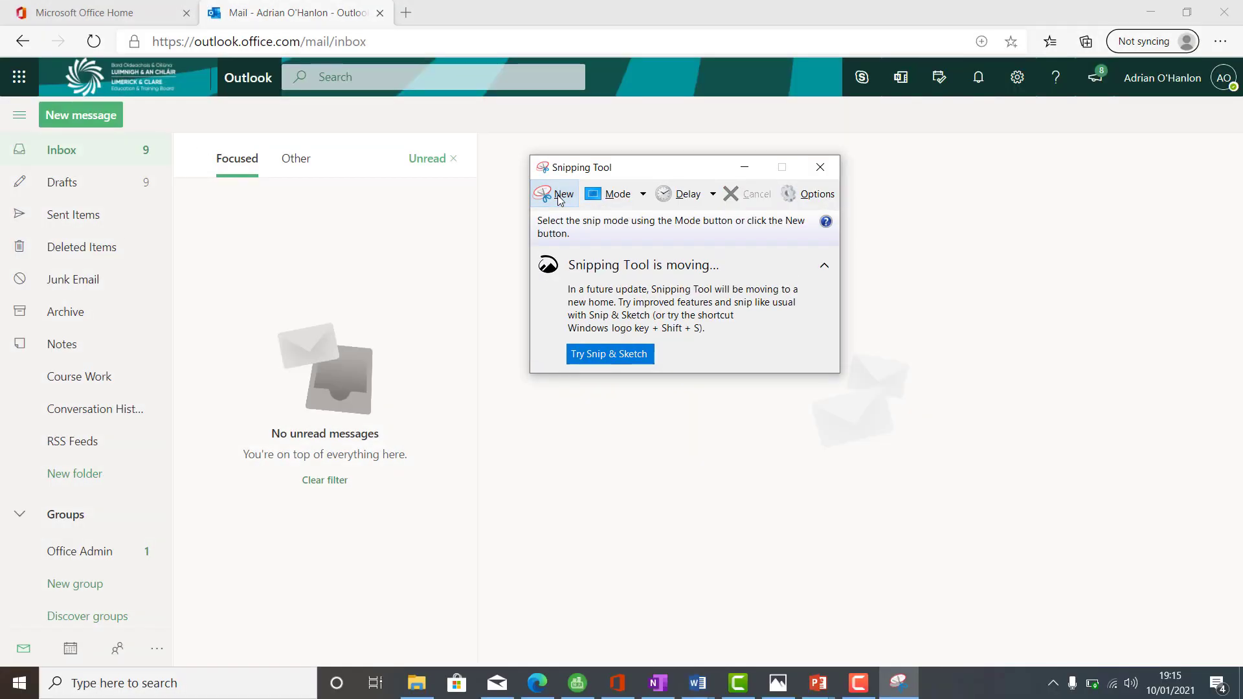
left_click(560, 197)
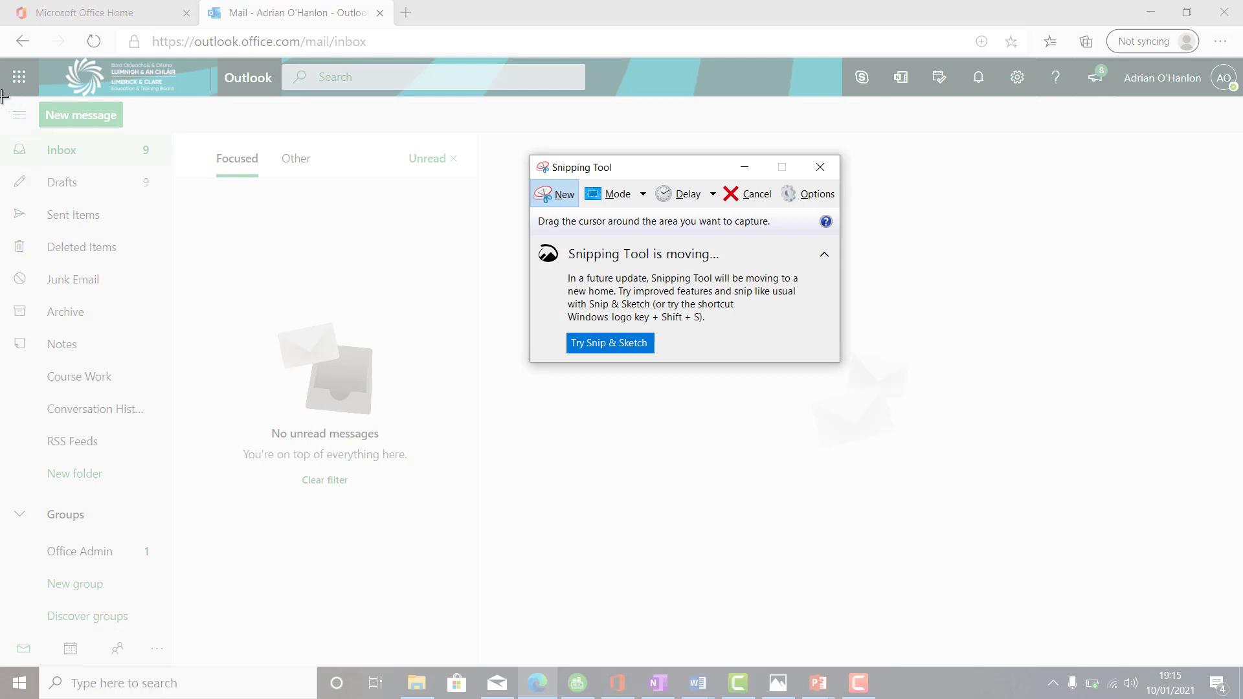
left_click_drag(4, 97, 717, 492)
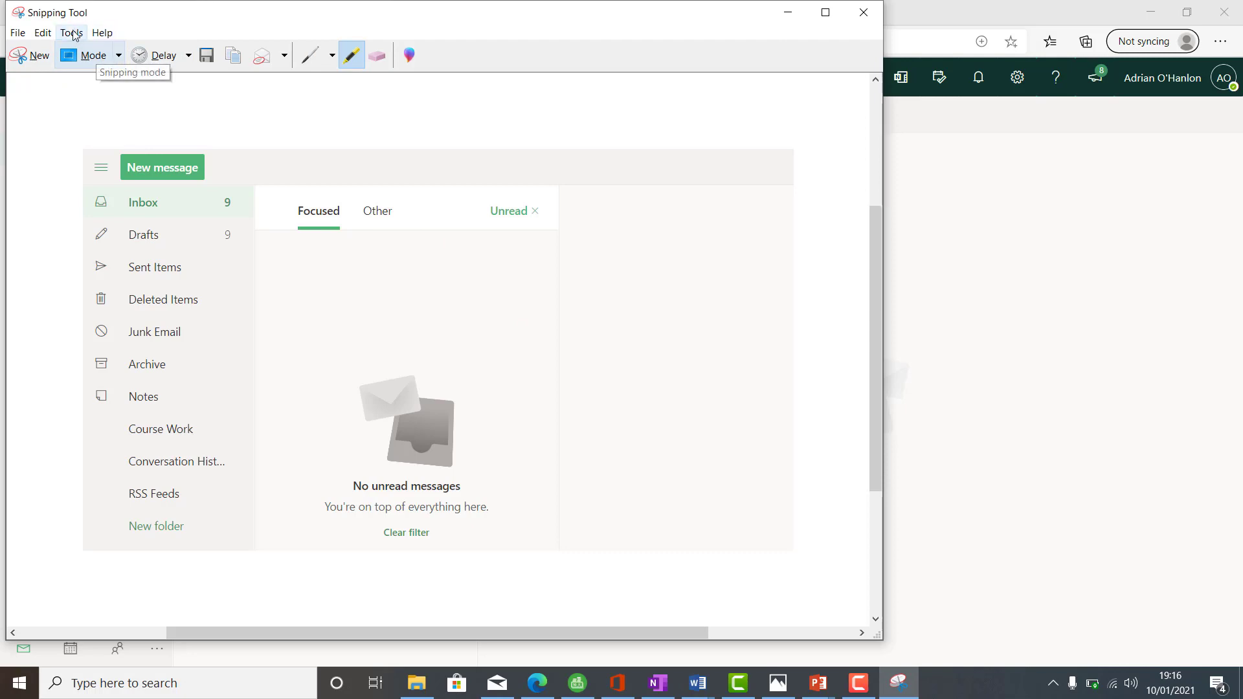
- Highlight Unread in yellow and copy the annotated snip
left_click(71, 32)
left_click(92, 67)
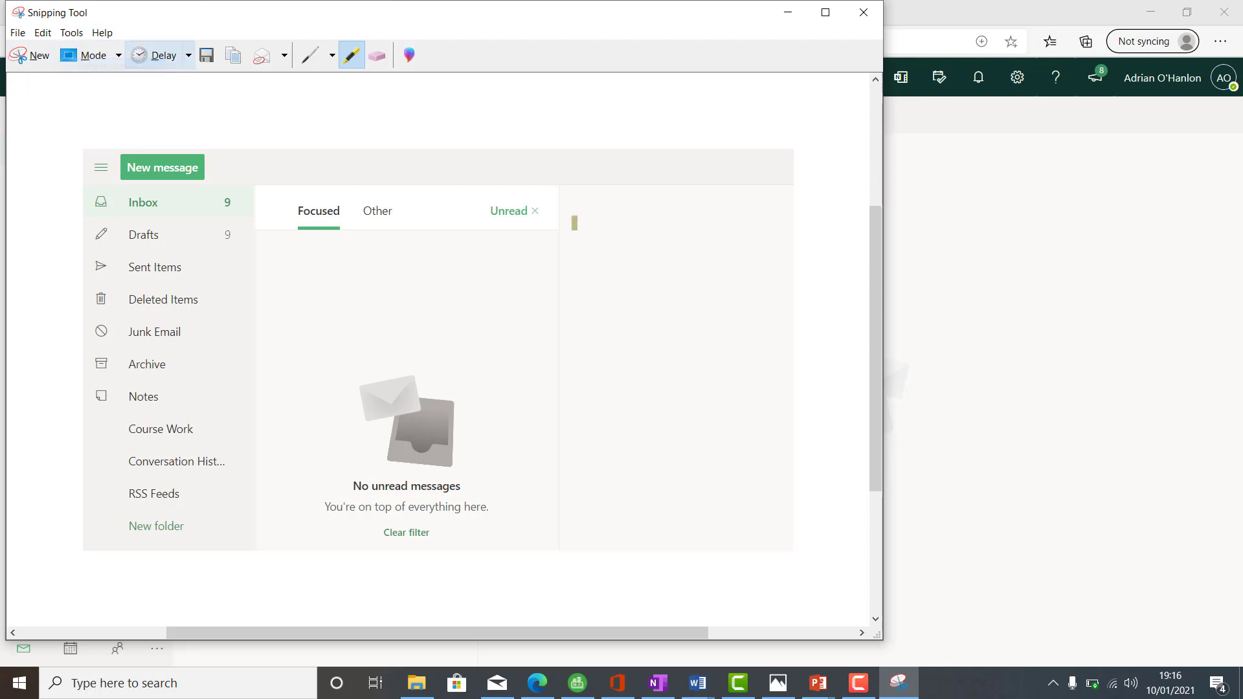
mouse_move(489, 210)
left_mouse_down()
mouse_move(557, 211)
mouse_move(483, 211)
left_mouse_up()
left_click(51, 36)
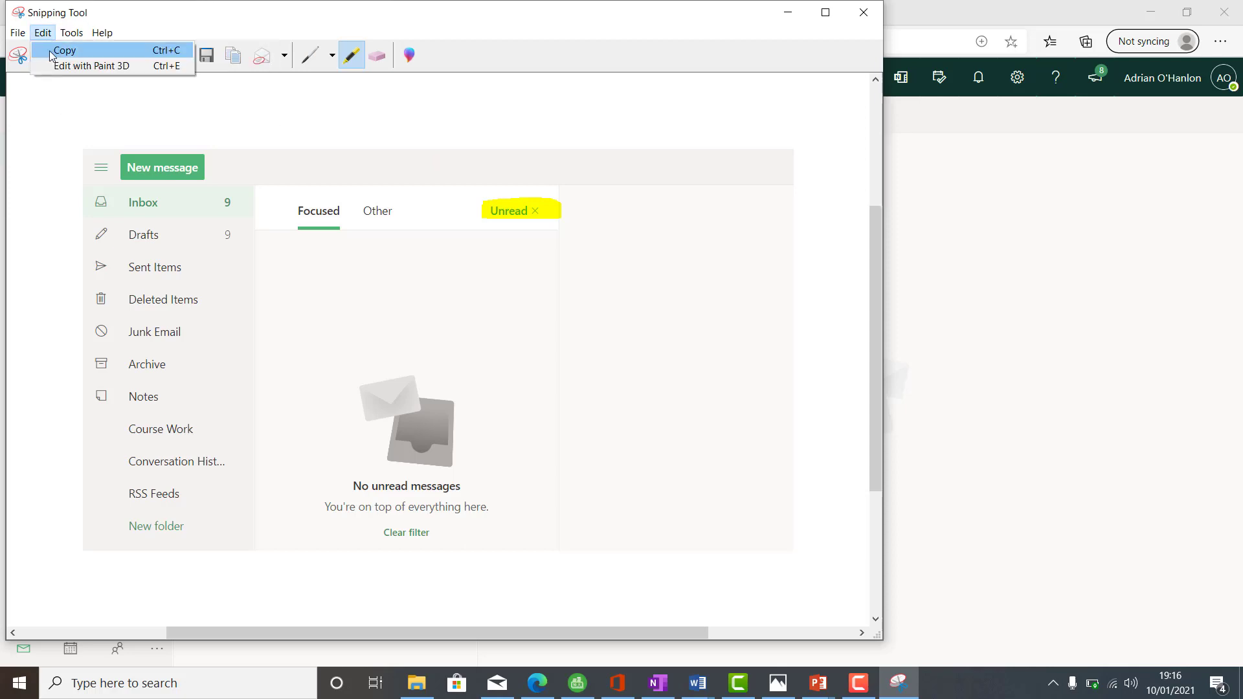
left_click(51, 50)
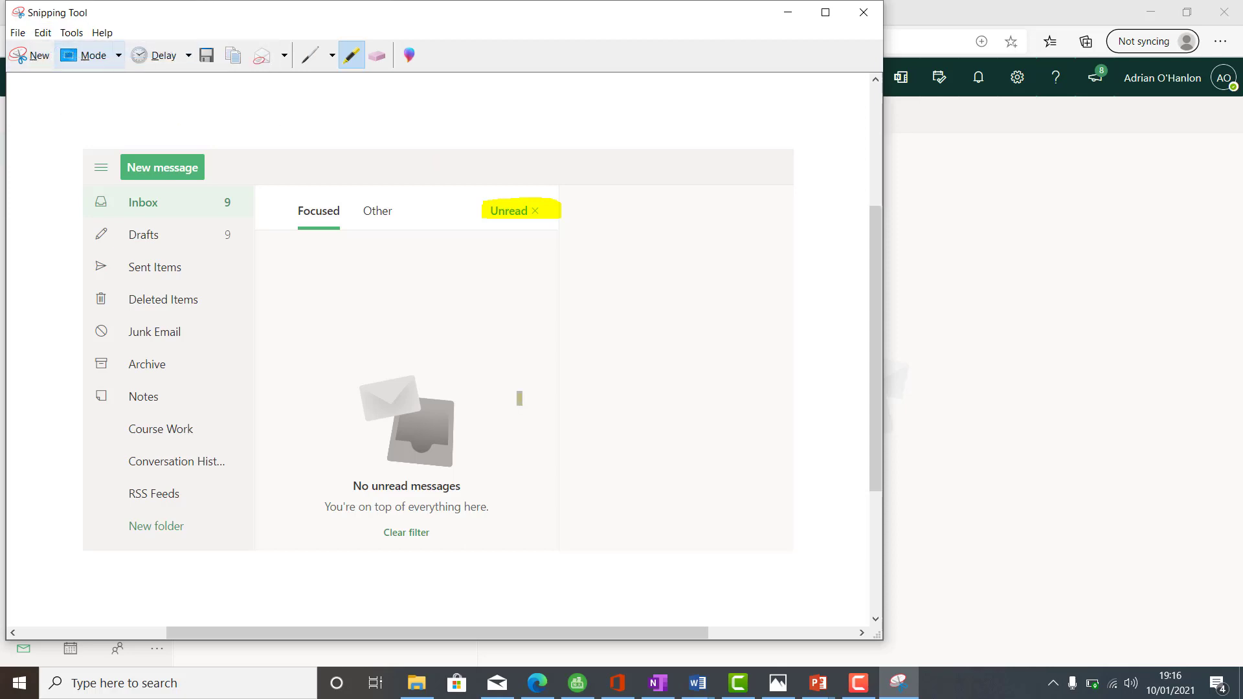
left_click(700, 689)
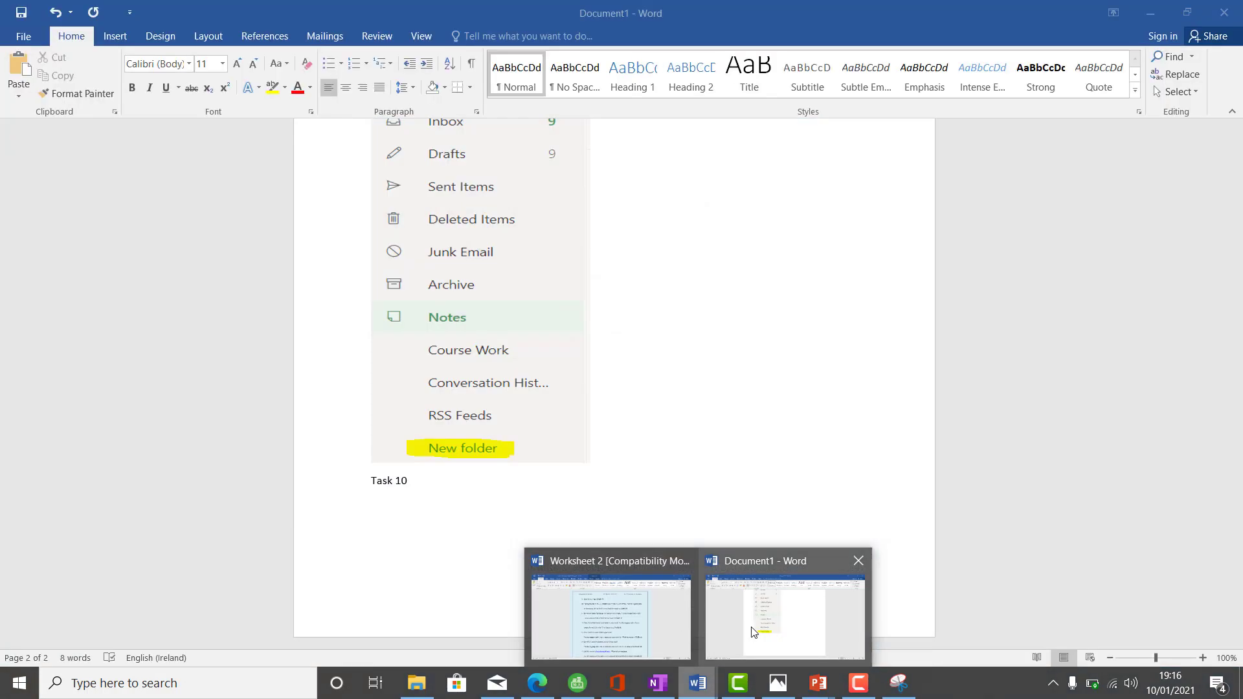
- Paste the Unread inbox snip below Task 10 in Document1 and label it 'Task 11'
left_click(753, 633)
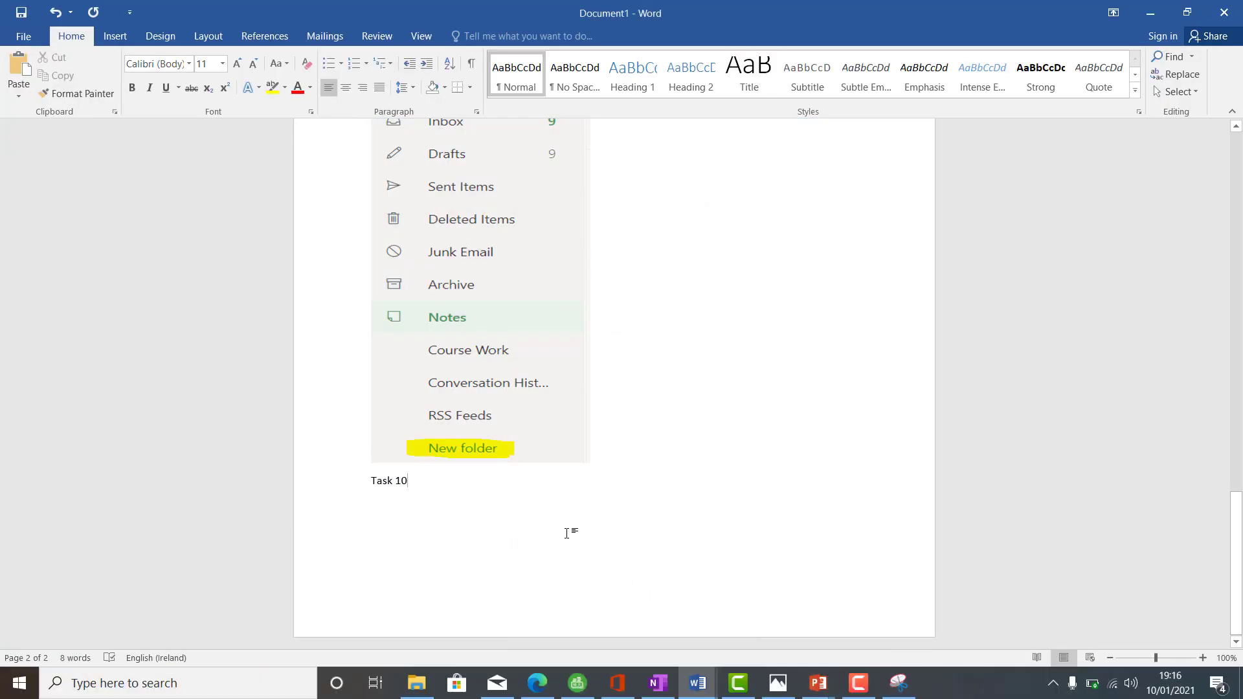
key("Return")
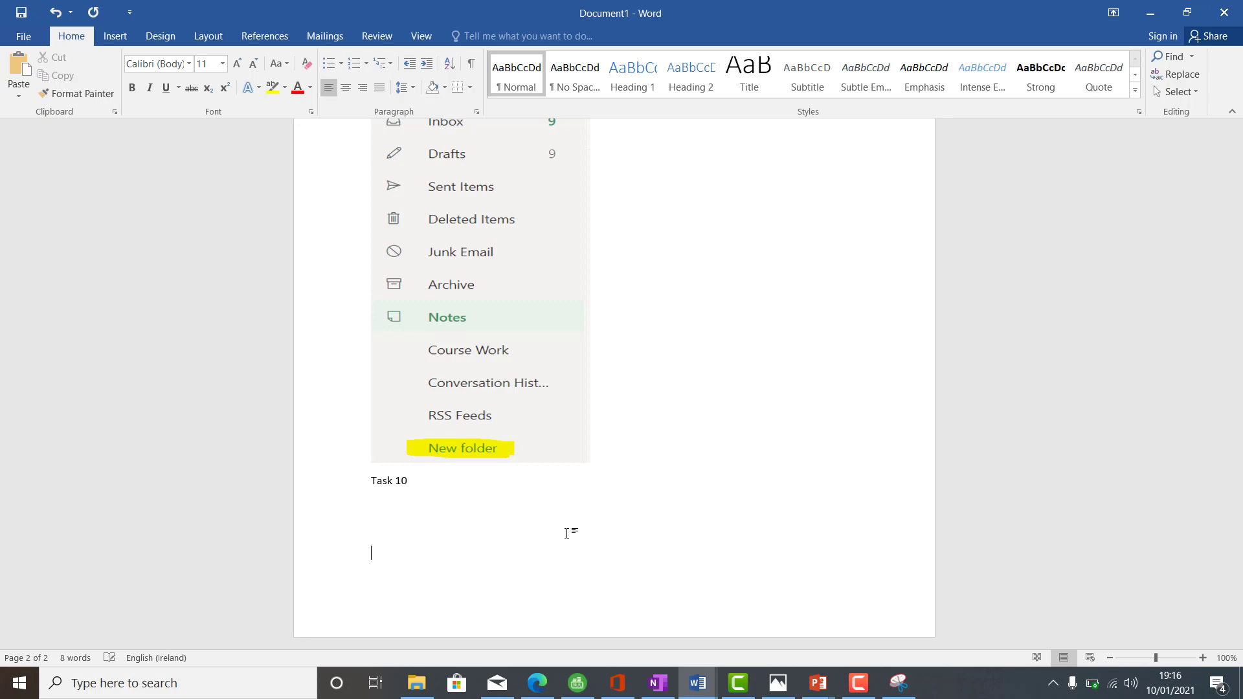
key("ctrl+v")
key("Return")
type("T")
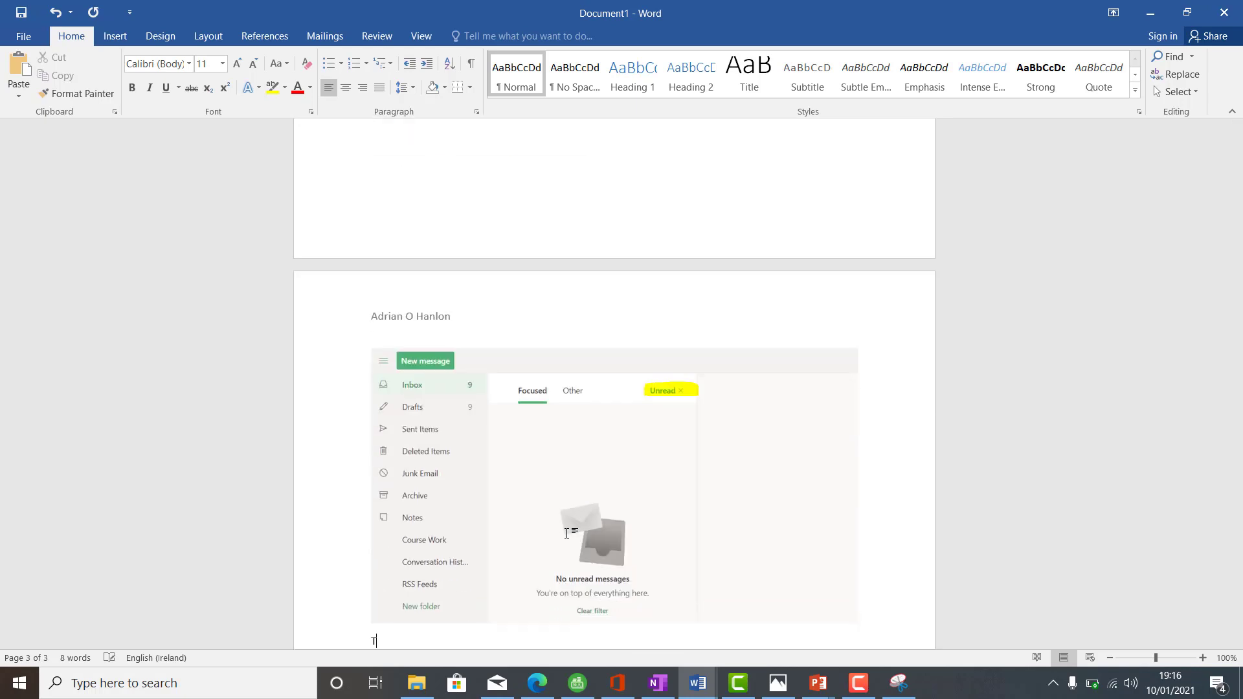
type("ask 11")
key("Return")
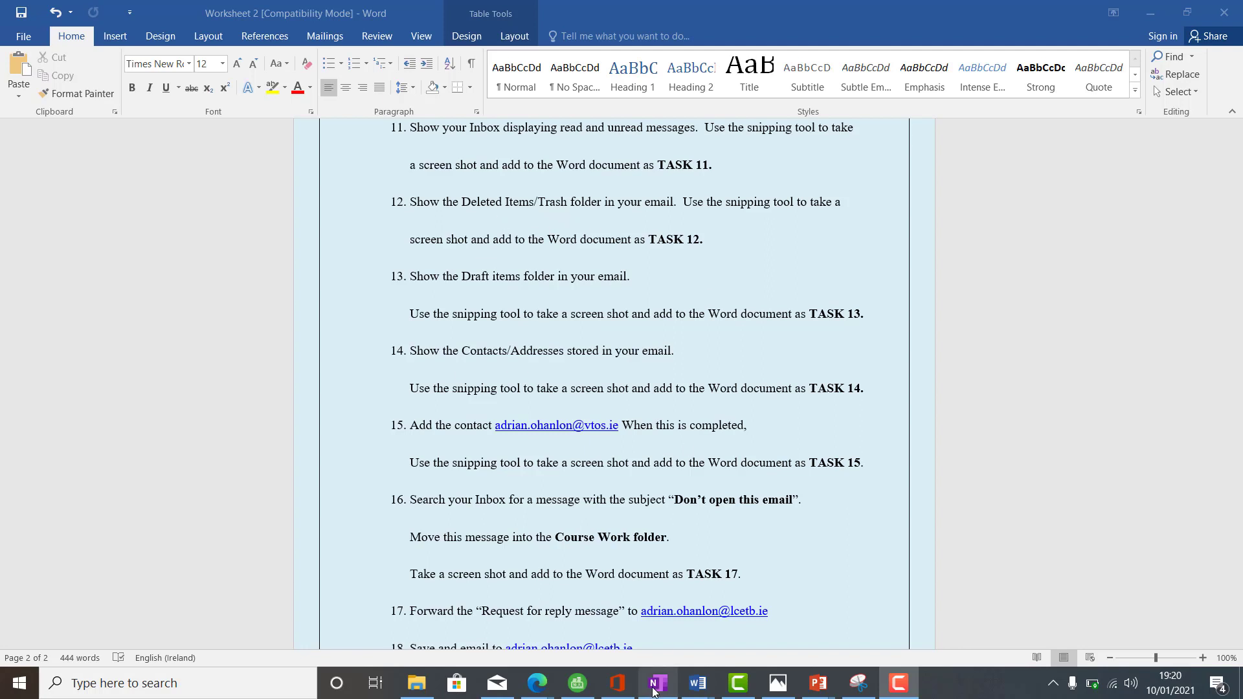
- Show Outlook's Deleted Items folder, then bring Snipping Tool back
mouse_move(541, 685)
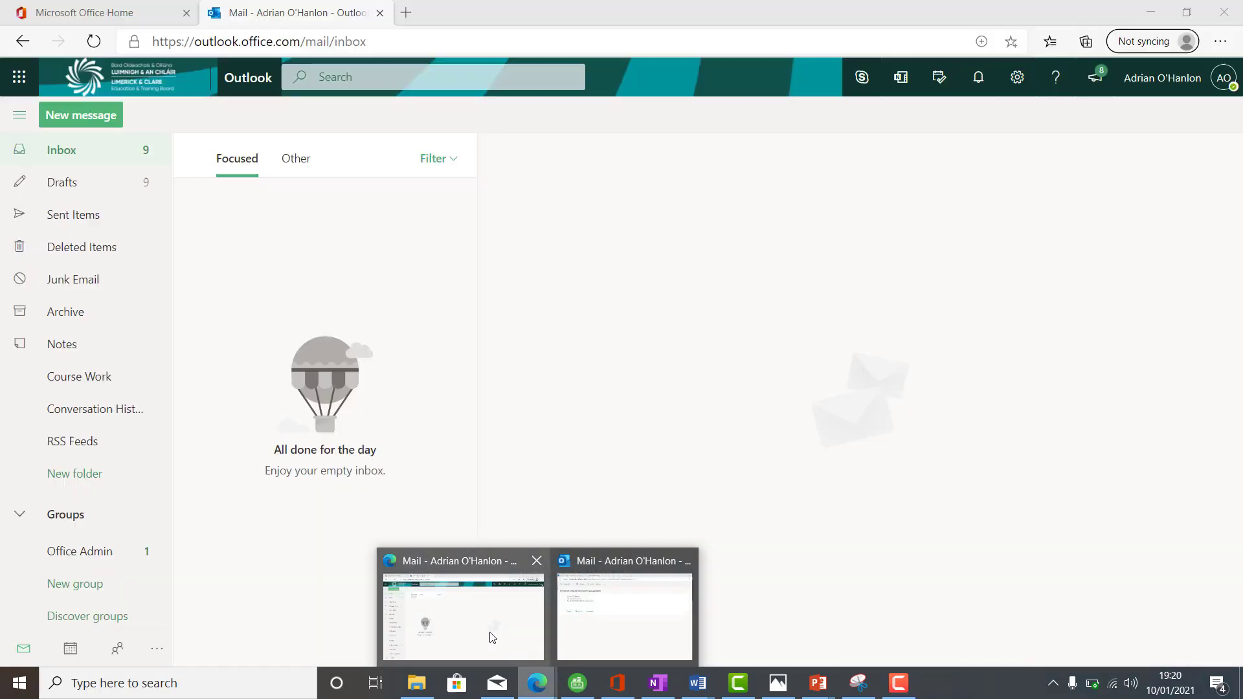
left_click(490, 637)
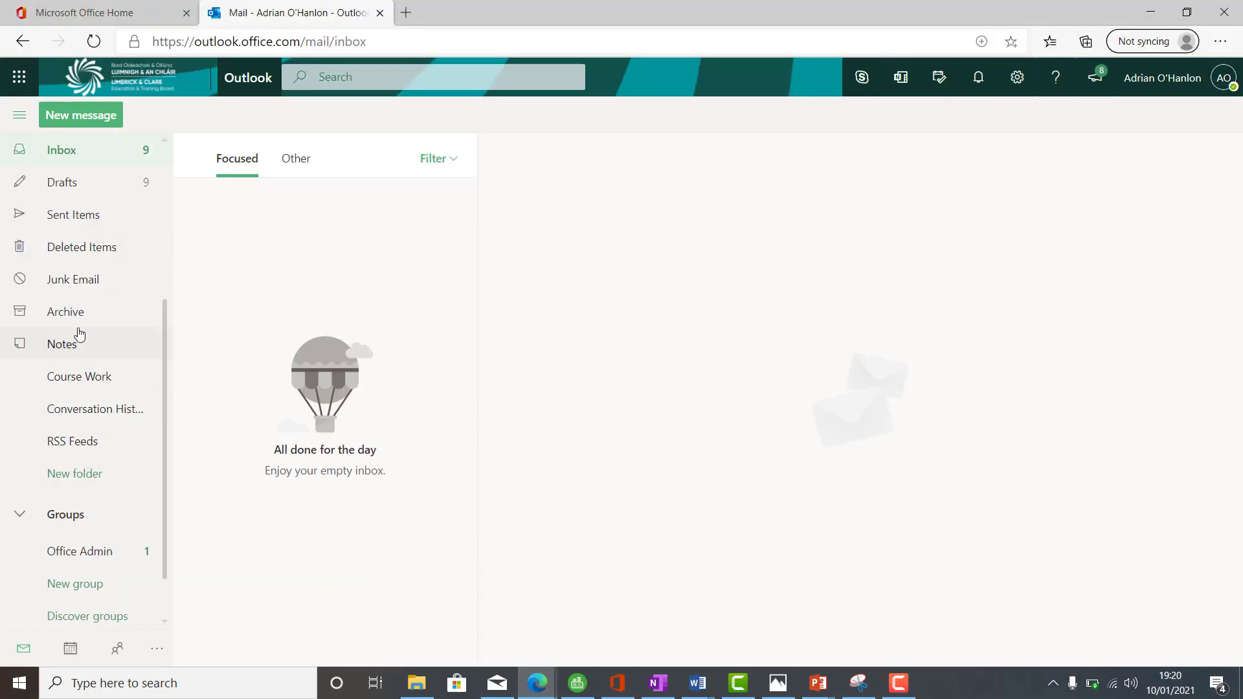
left_click(94, 253)
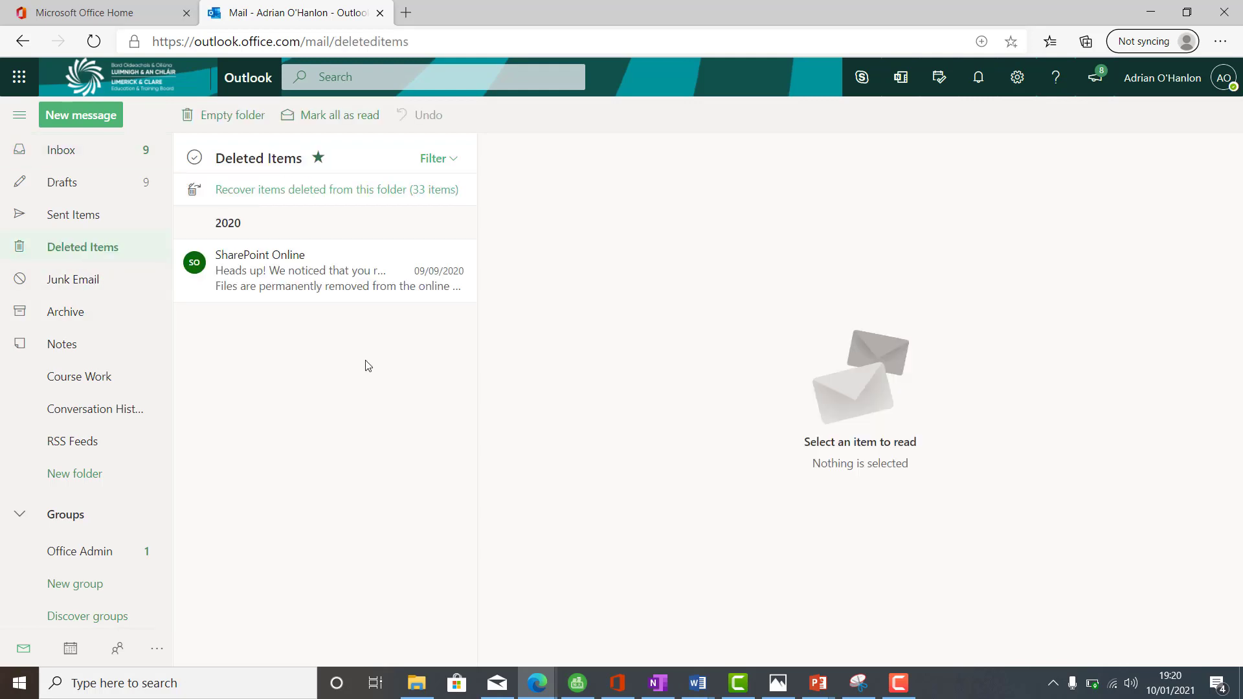
left_click(859, 684)
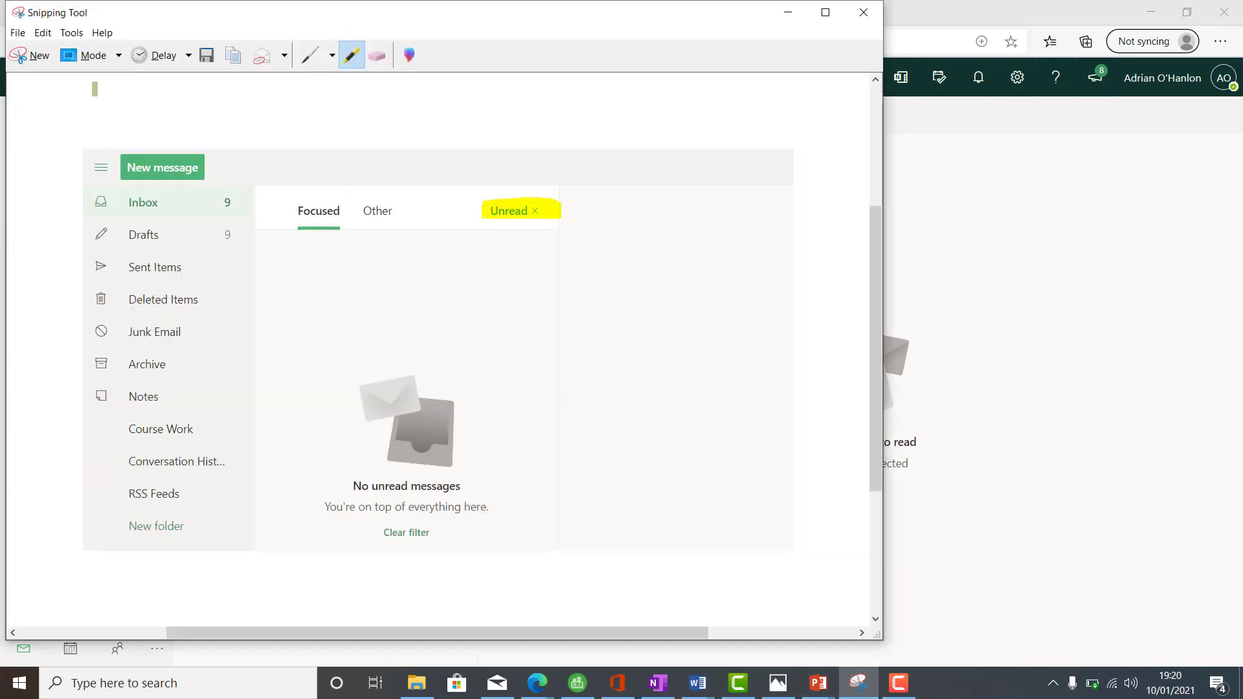
- Snip the Deleted Items view together with the folder list
left_click(33, 56)
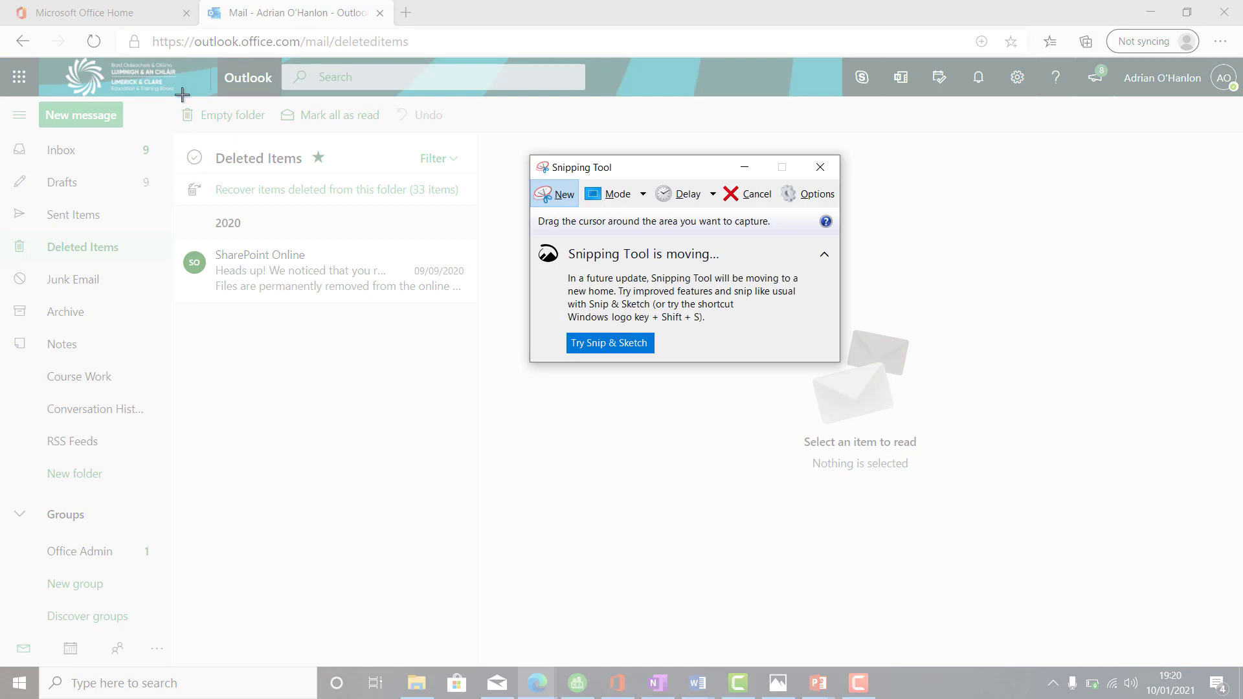
left_click_drag(182, 95, 182, 95)
left_click_drag(182, 95, 469, 343)
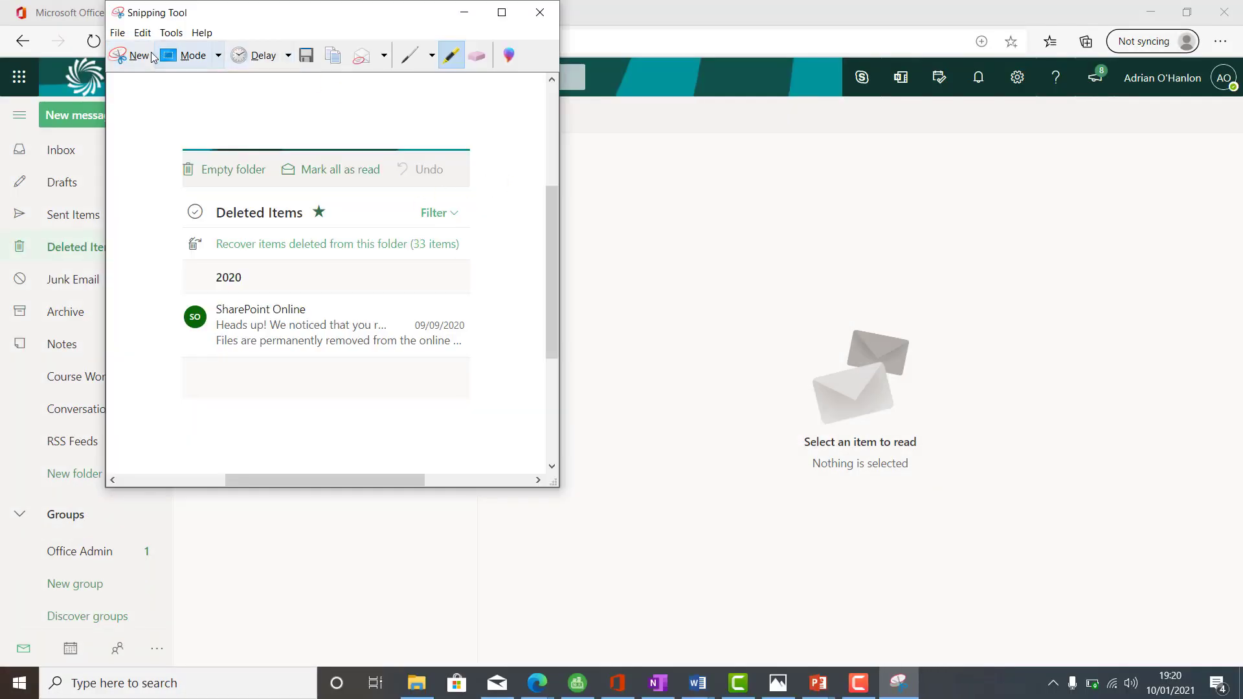
left_click(139, 56)
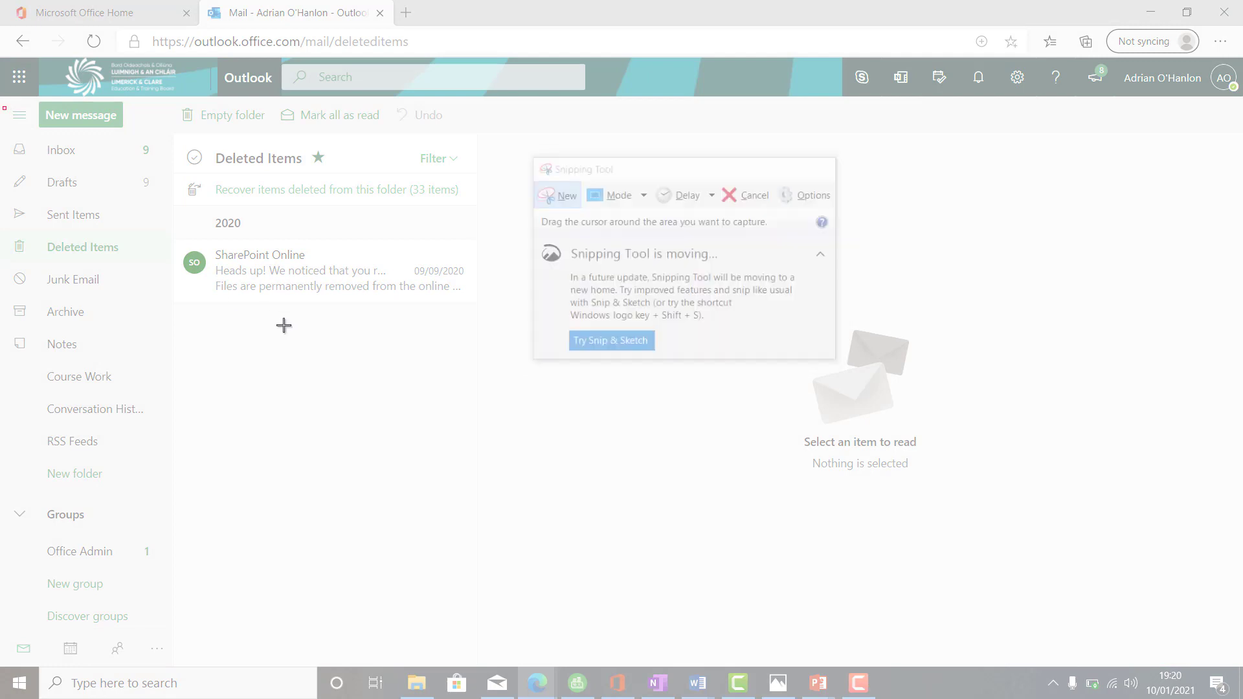
left_click_drag(4, 107, 487, 331)
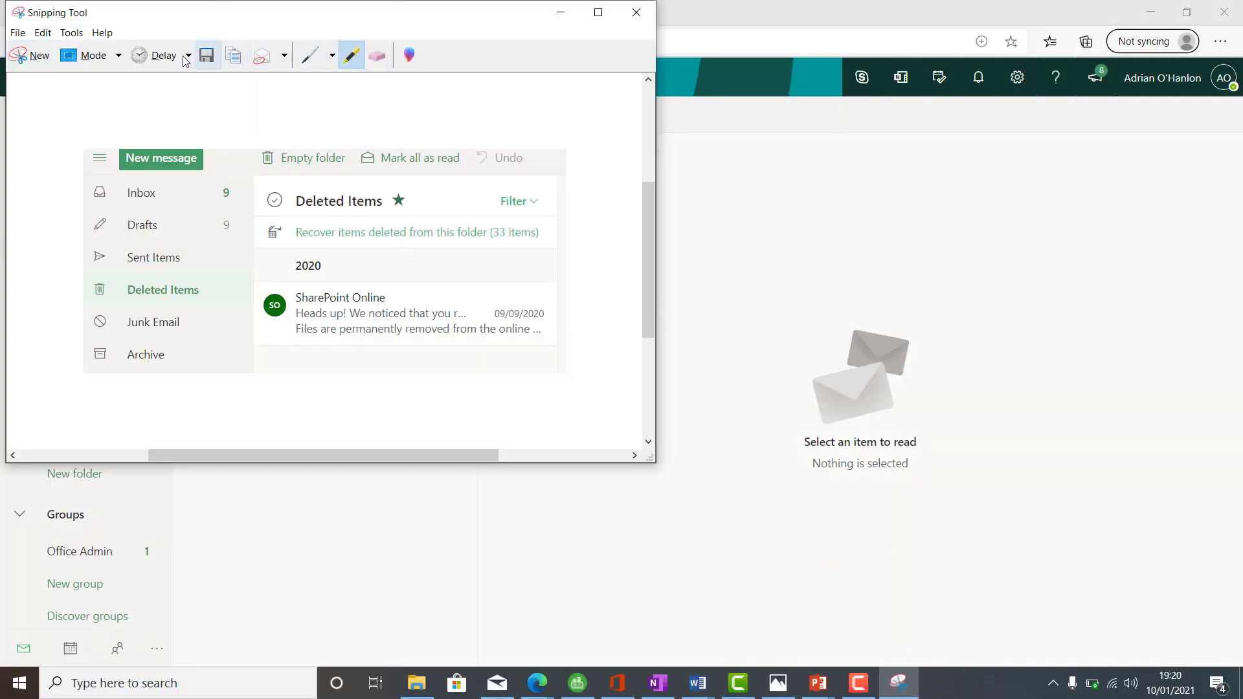
- Highlight the Deleted Items heading in yellow and copy the snip
left_click(71, 34)
left_click(103, 66)
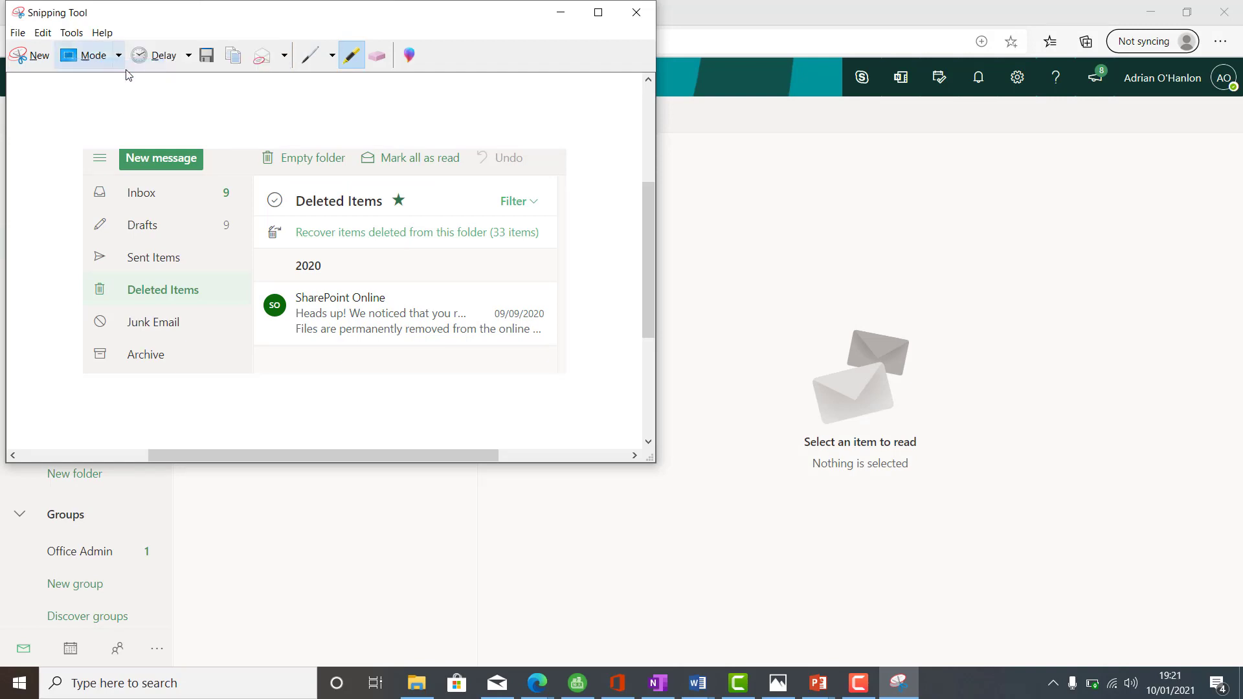
left_click_drag(387, 204, 295, 205)
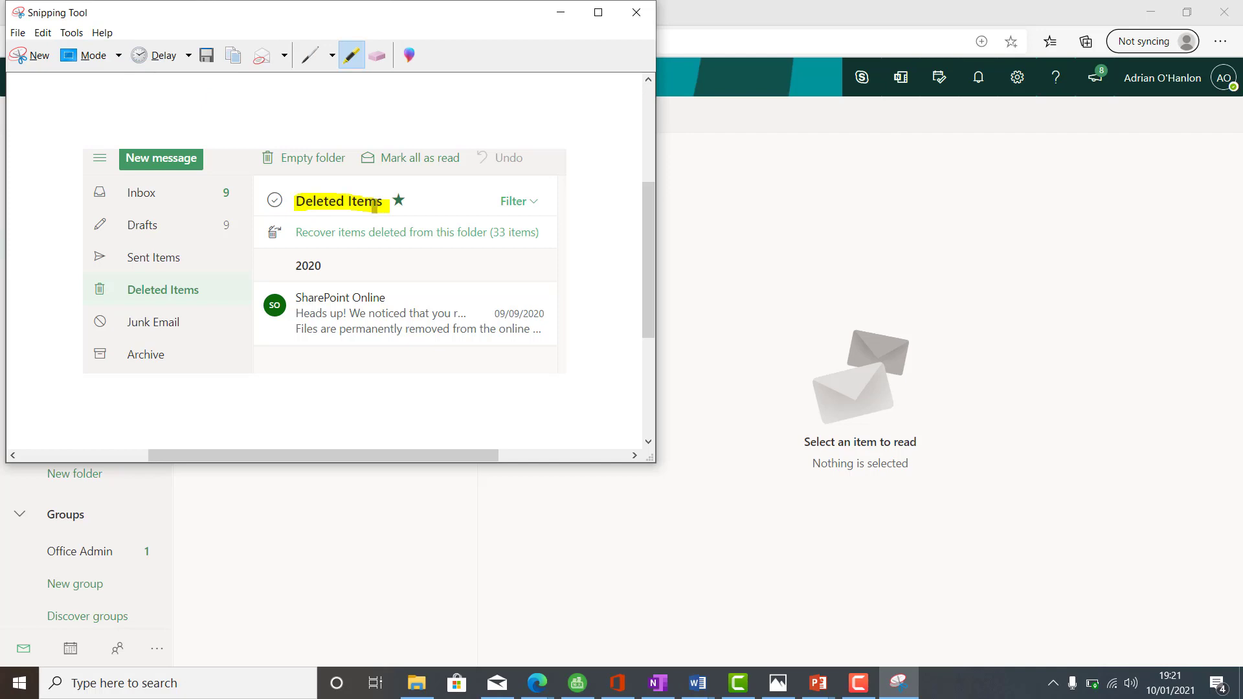
left_click(44, 34)
left_click(60, 49)
- Paste the Deleted Items snip into Document1 and add the 'Task 12' label beneath it
mouse_move(699, 684)
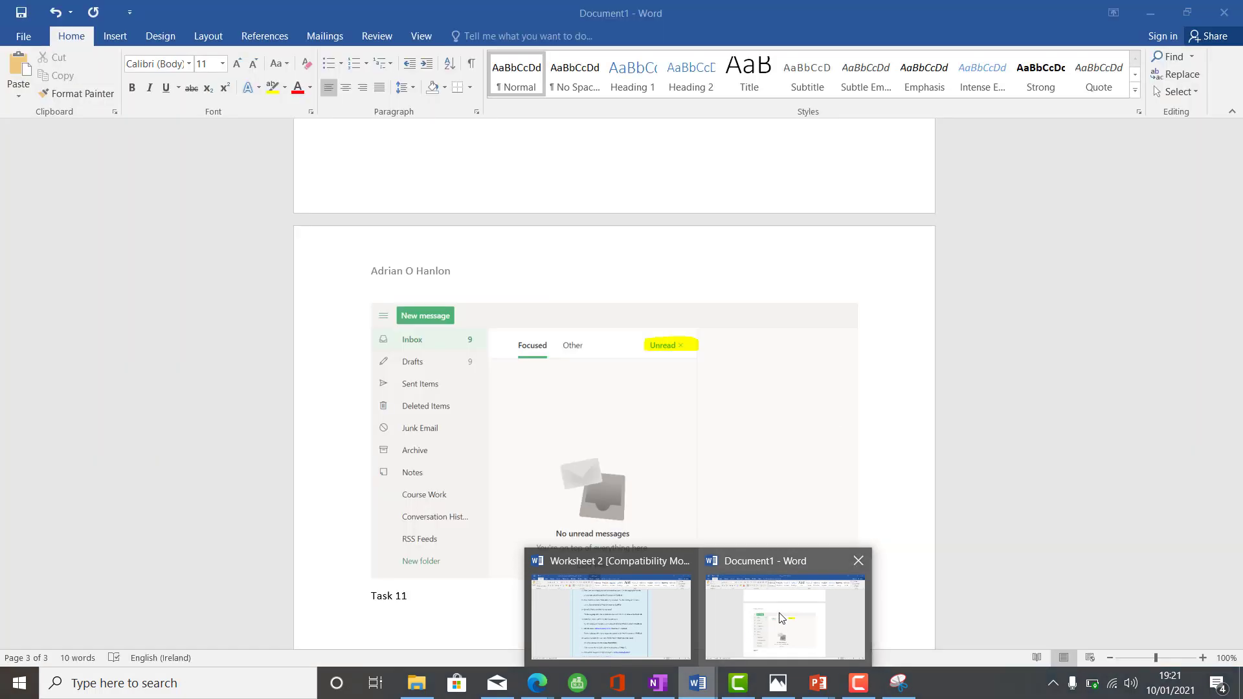
left_click(782, 617)
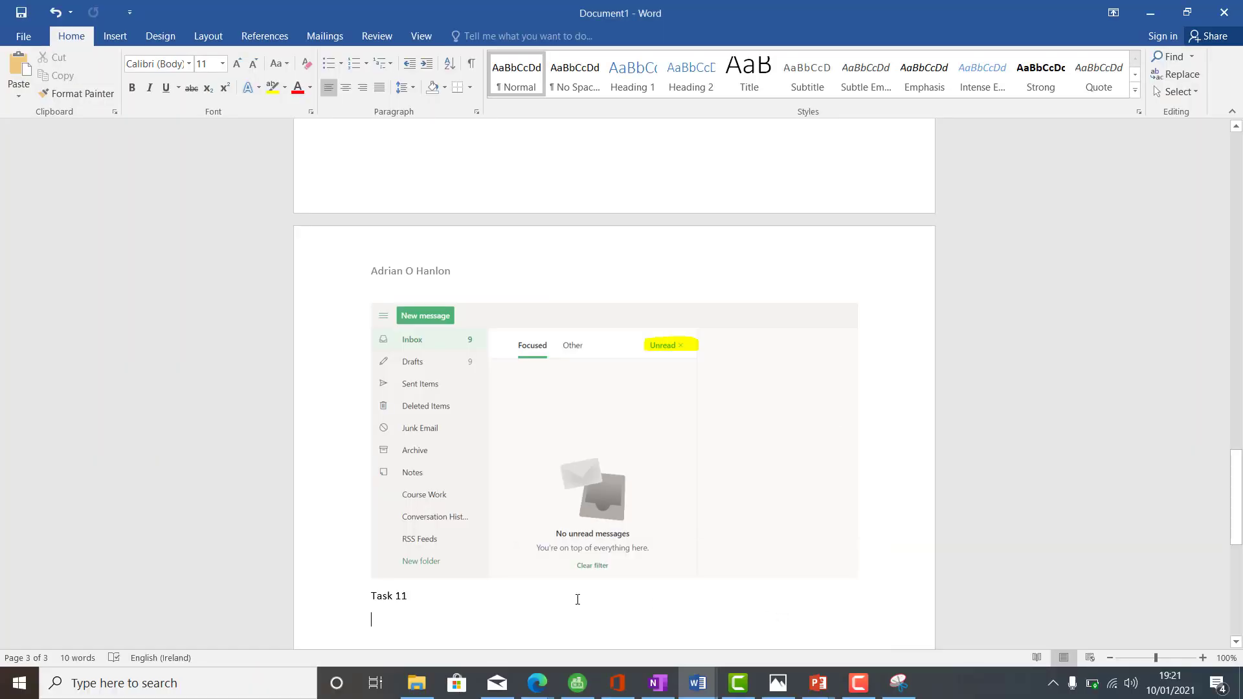
key("ctrl+v")
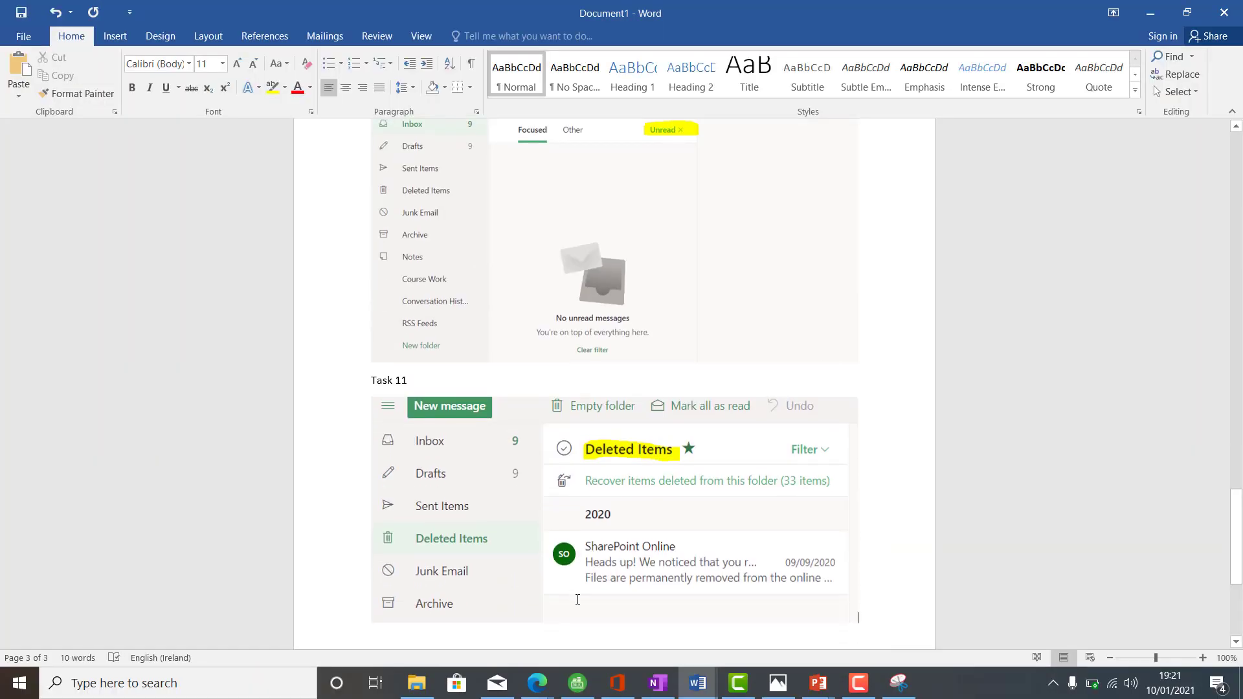
key("Return")
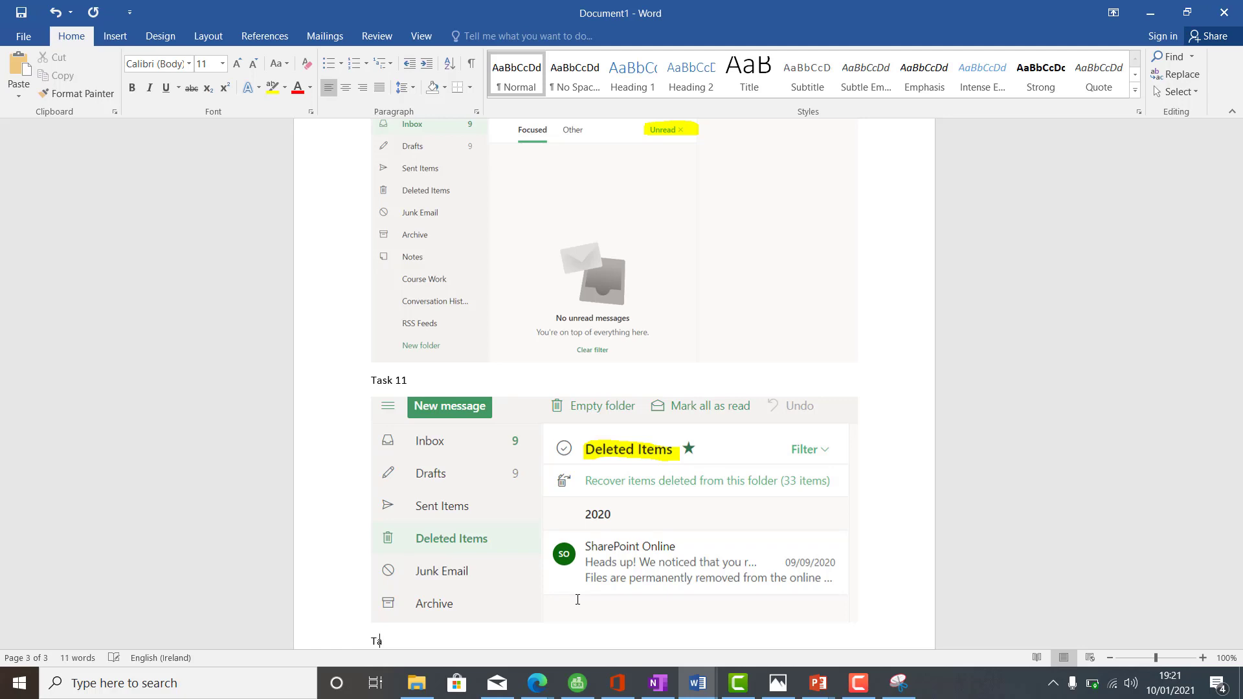
type("Task 12")
key("Return")
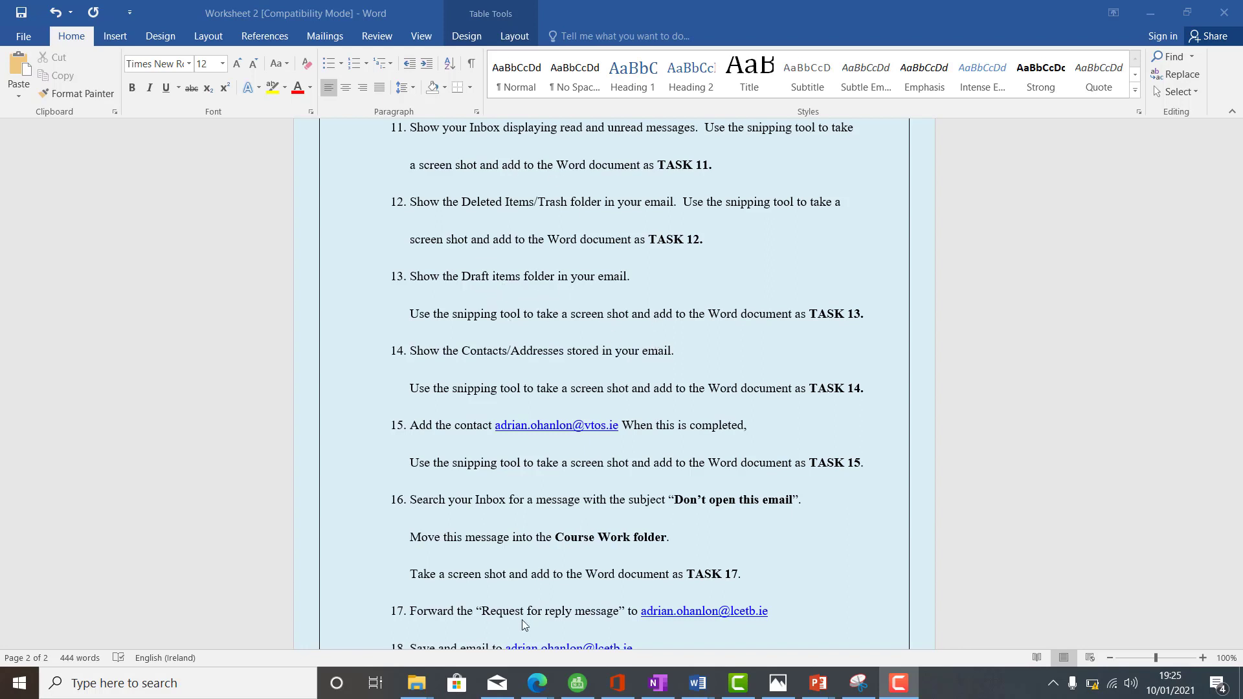
- Return to Outlook in the browser and show the Drafts folder with the Assessment draft
mouse_move(538, 687)
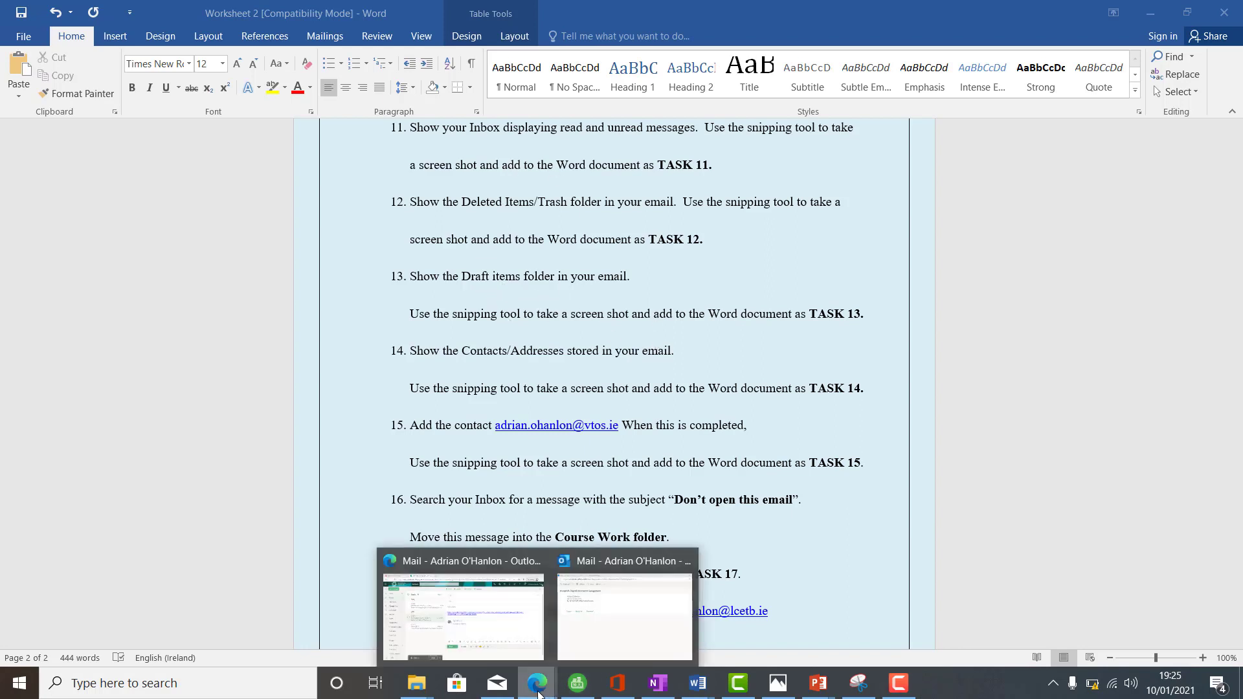
left_click(481, 638)
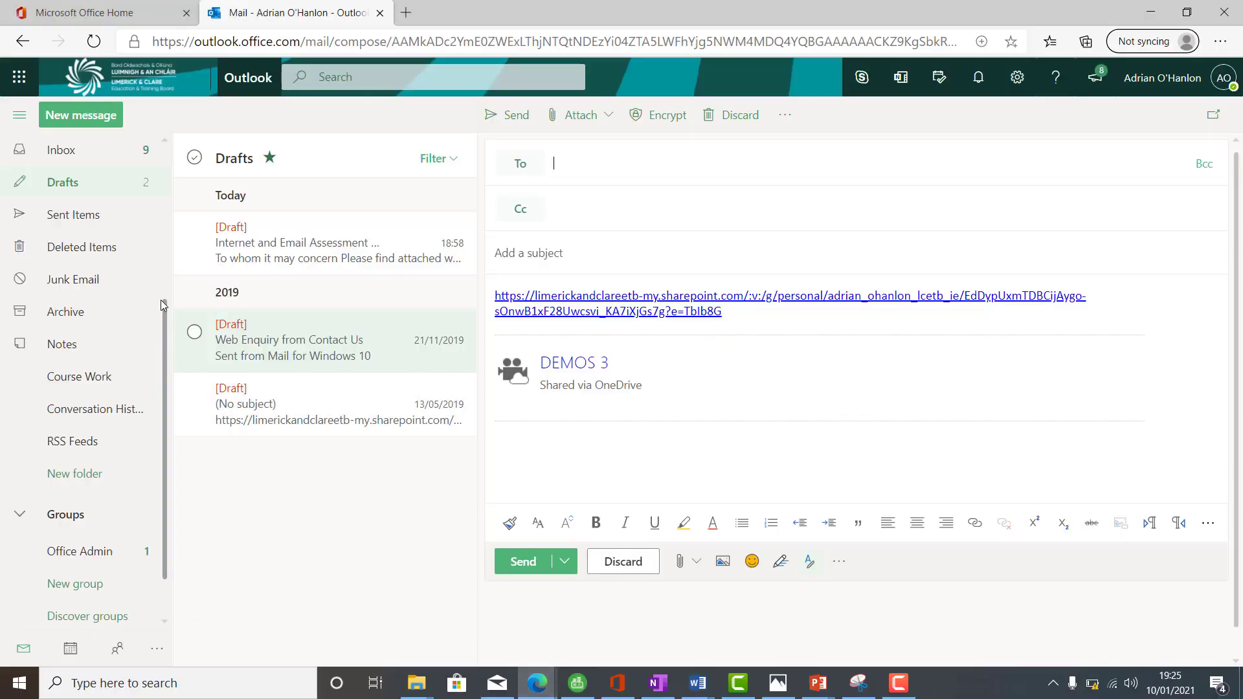
left_click(65, 153)
left_click(77, 186)
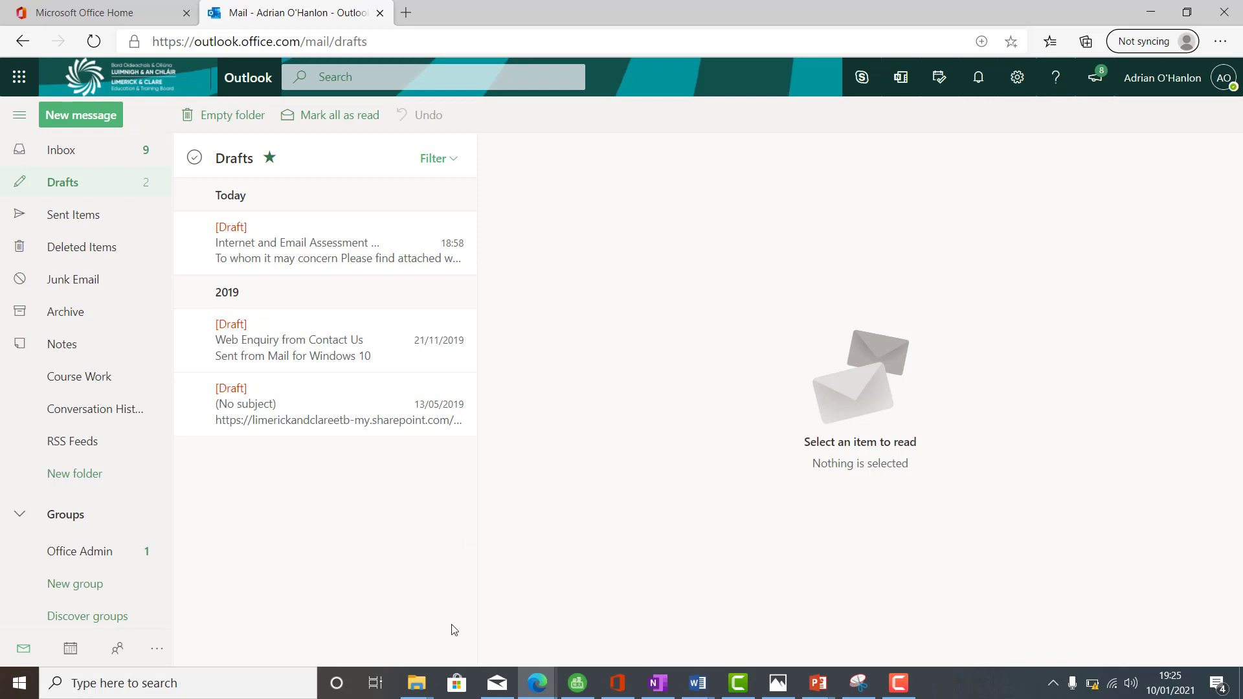
- Search Windows for 'snip' and launch Snipping Tool
left_click(151, 686)
type("snip")
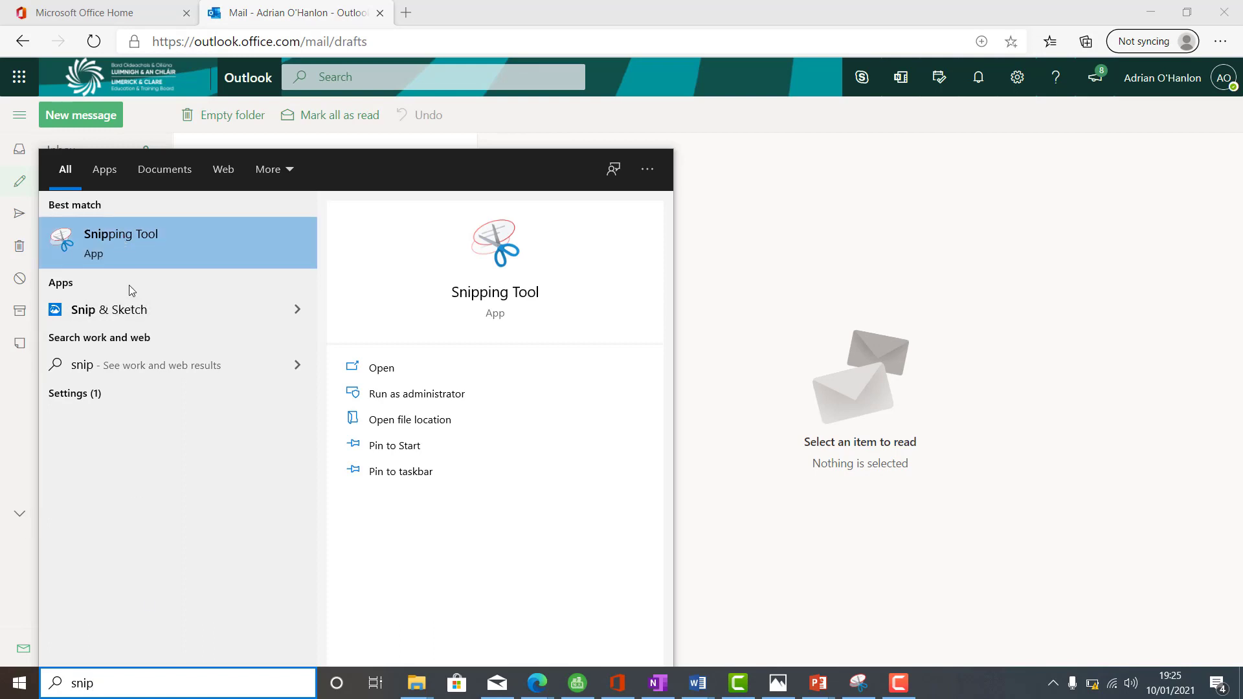
left_click(143, 250)
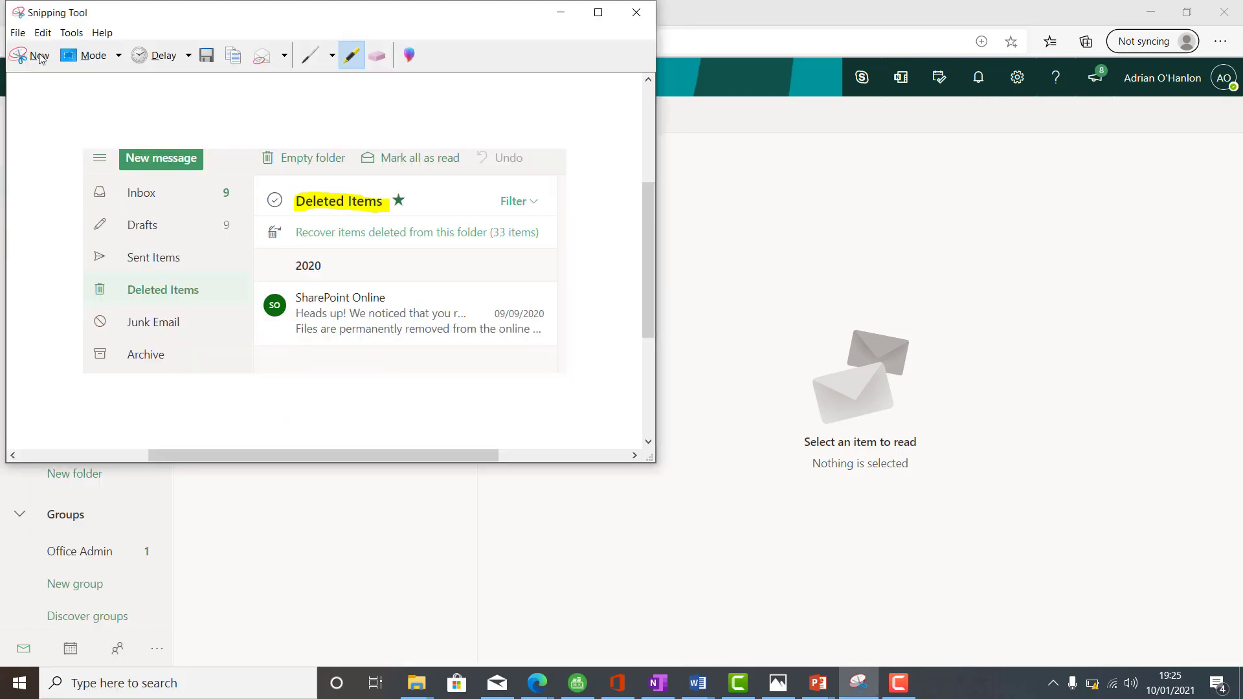
- Snip the folder pane and Drafts list, highlight the Drafts heading yellow, and copy it
left_click(27, 56)
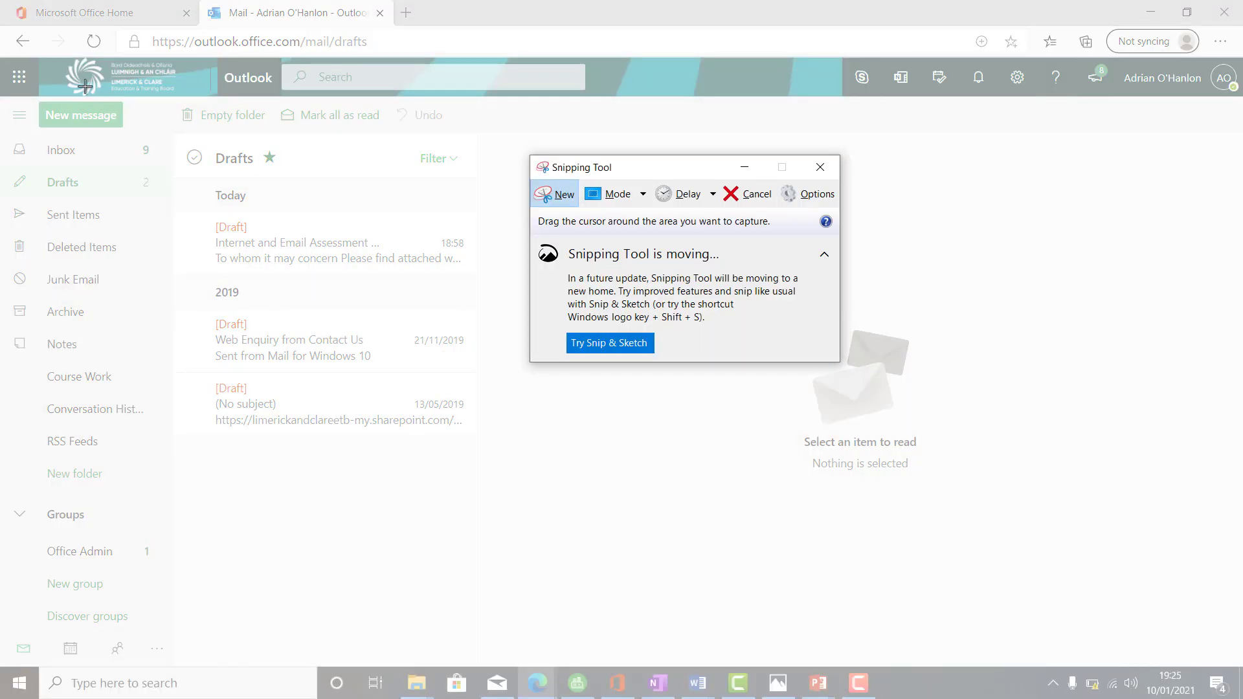
left_click_drag(26, 96, 512, 444)
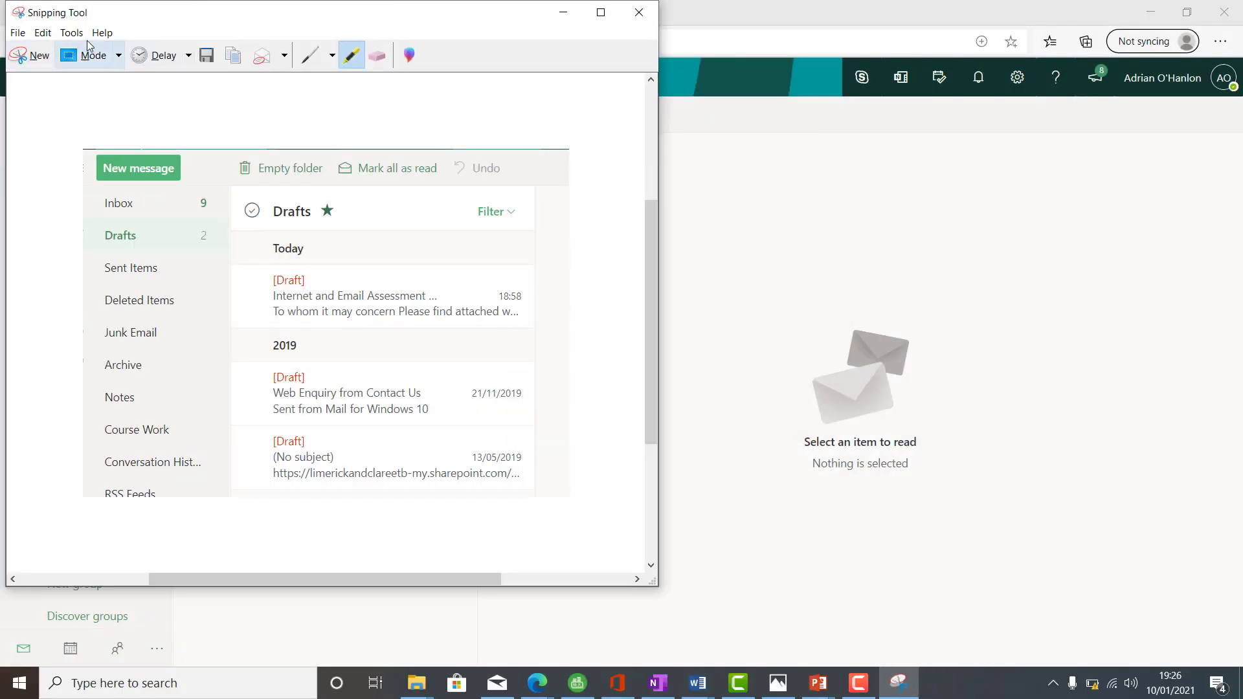
left_click(79, 35)
left_click(103, 65)
left_click_drag(276, 214, 345, 213)
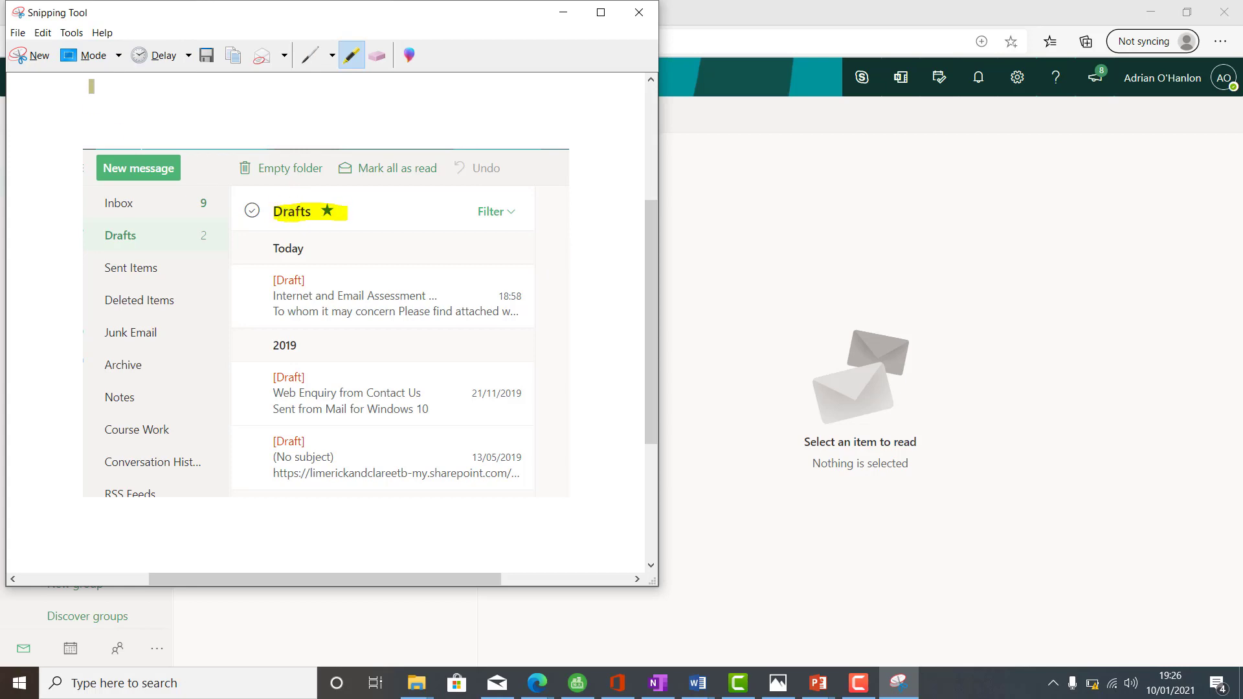
left_click(48, 36)
left_click(47, 36)
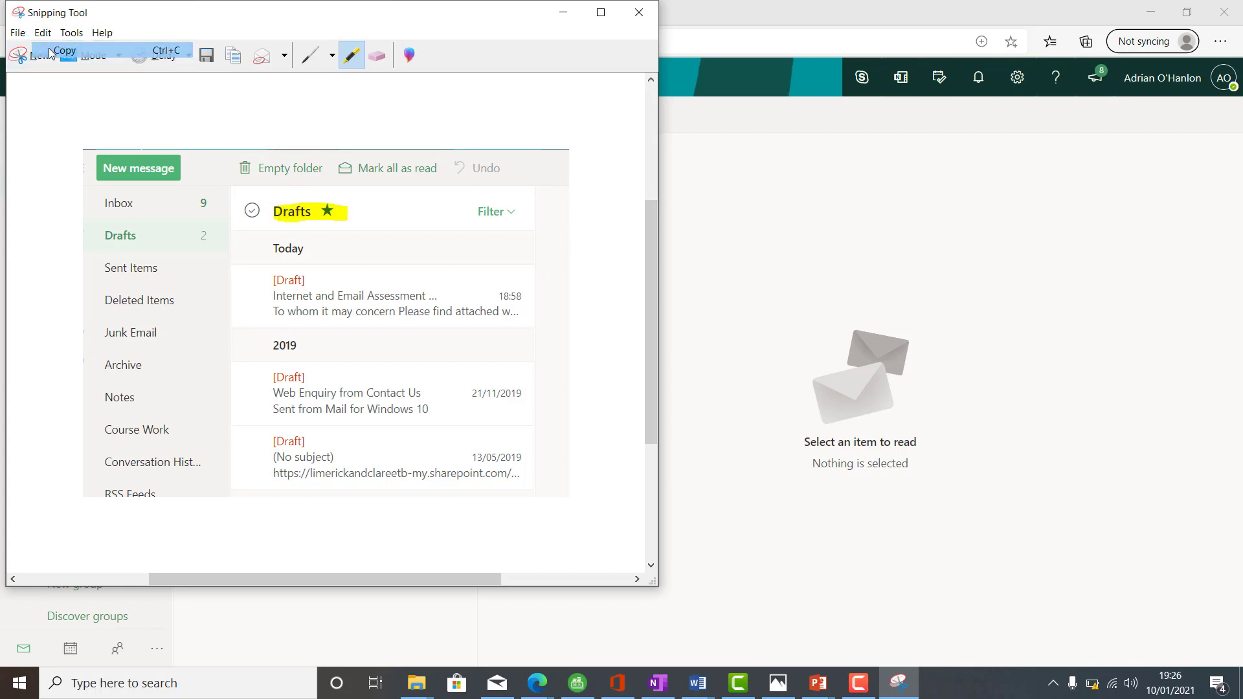
- Paste the highlighted Drafts screenshot into Document1 below Task 12 and type 'Task 13'
mouse_move(698, 683)
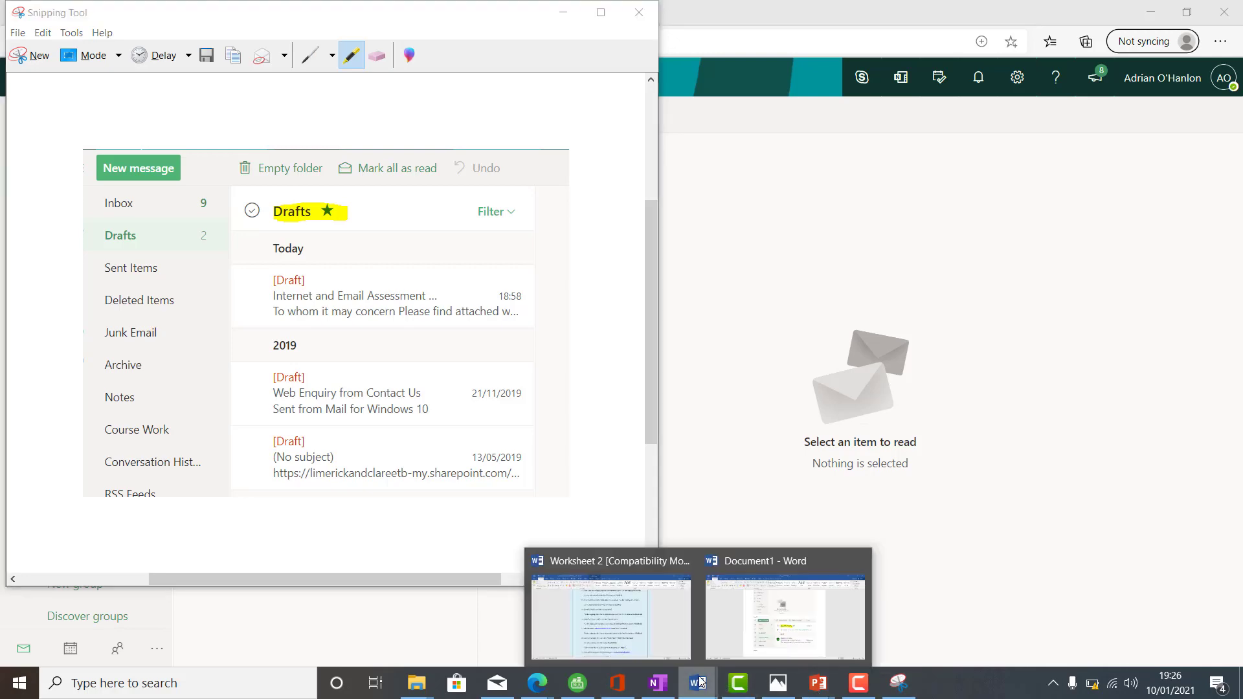
left_click(741, 619)
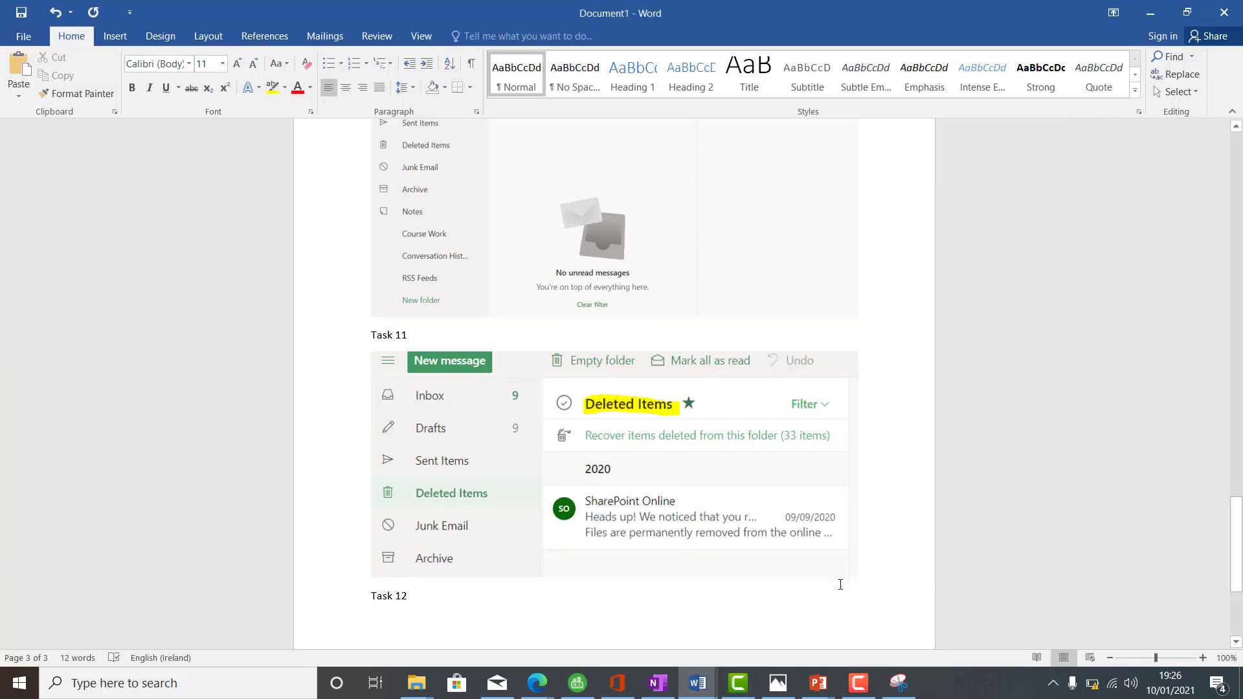
key("ctrl+v")
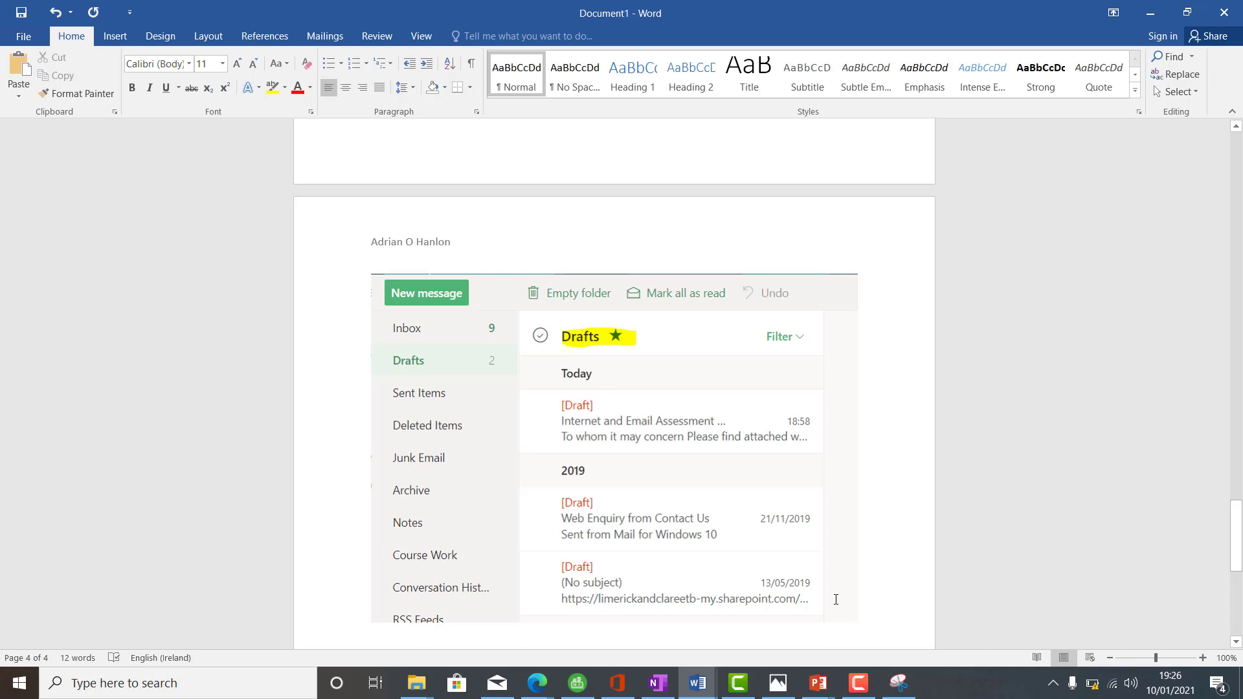
type("Task ")
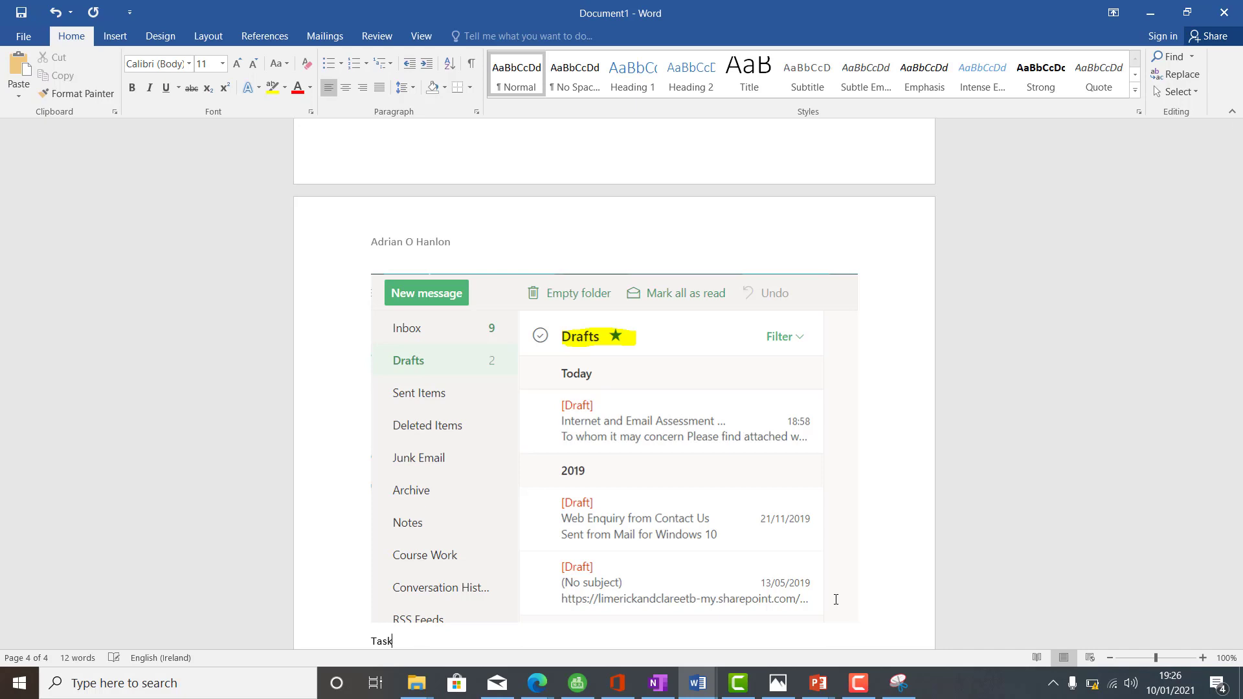
type("13")
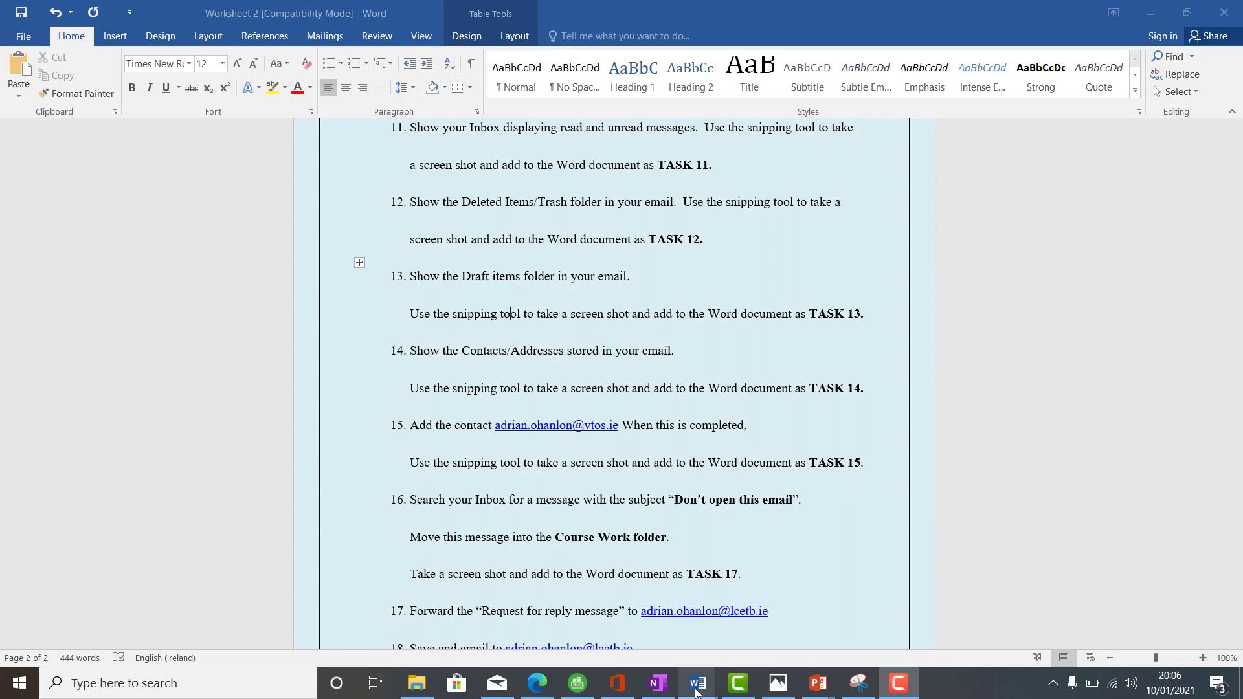
- Compare the Worksheet 2 task list with Document1's screenshots, then return to Outlook's contacts page
left_click(726, 364)
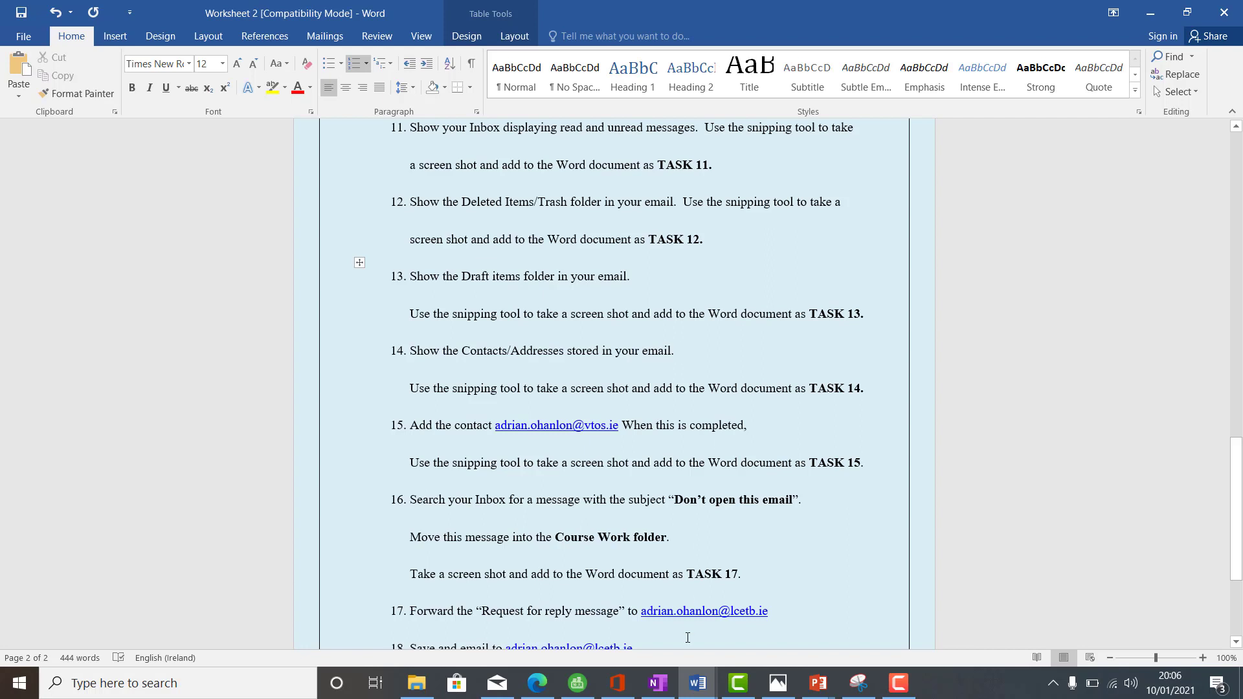
mouse_move(698, 684)
left_click(751, 621)
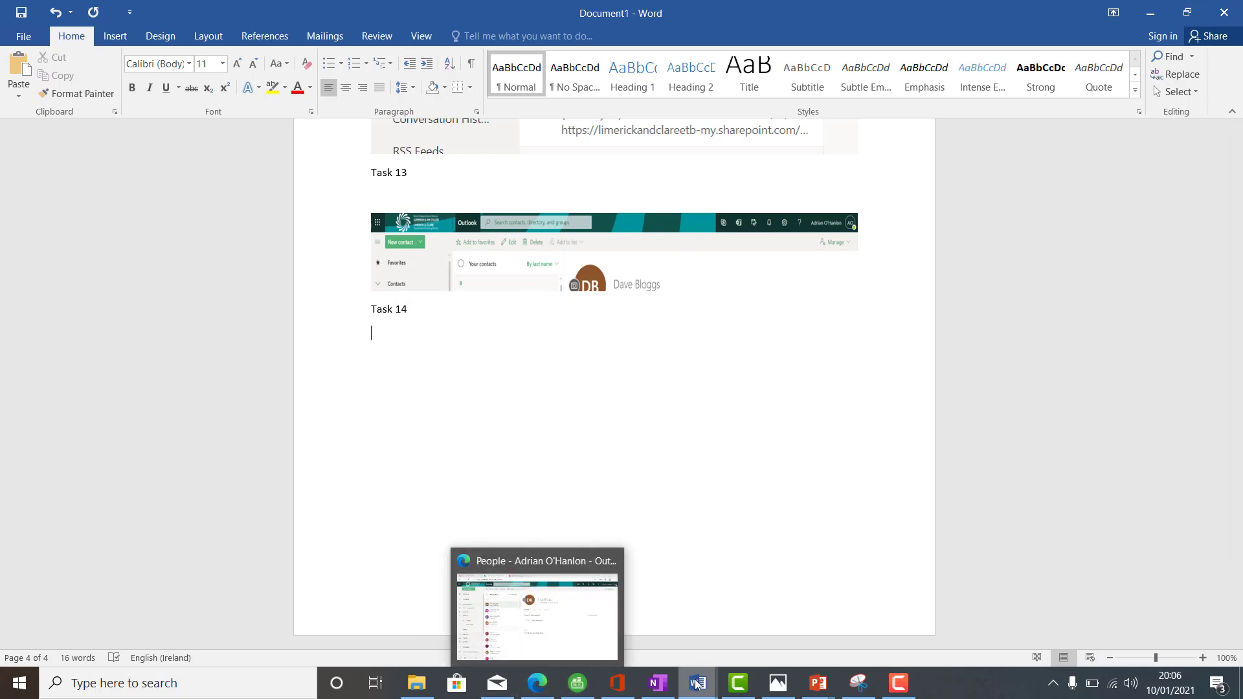
mouse_move(696, 683)
left_click(647, 620)
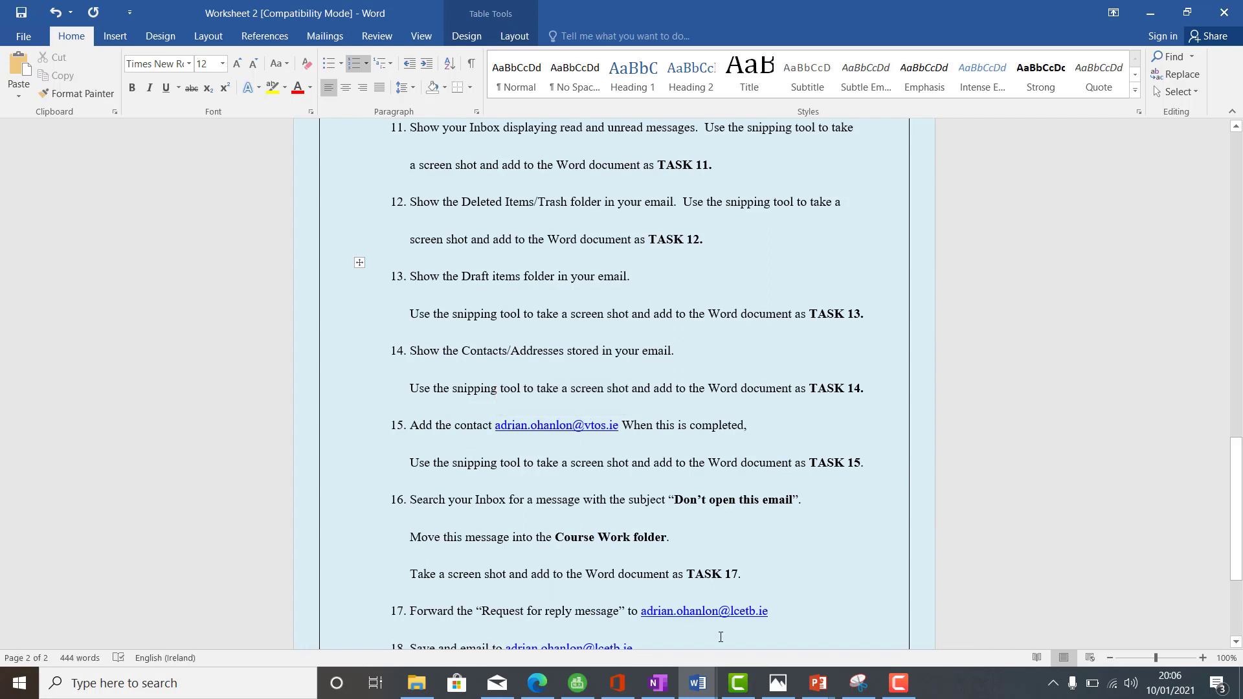
left_click(538, 683)
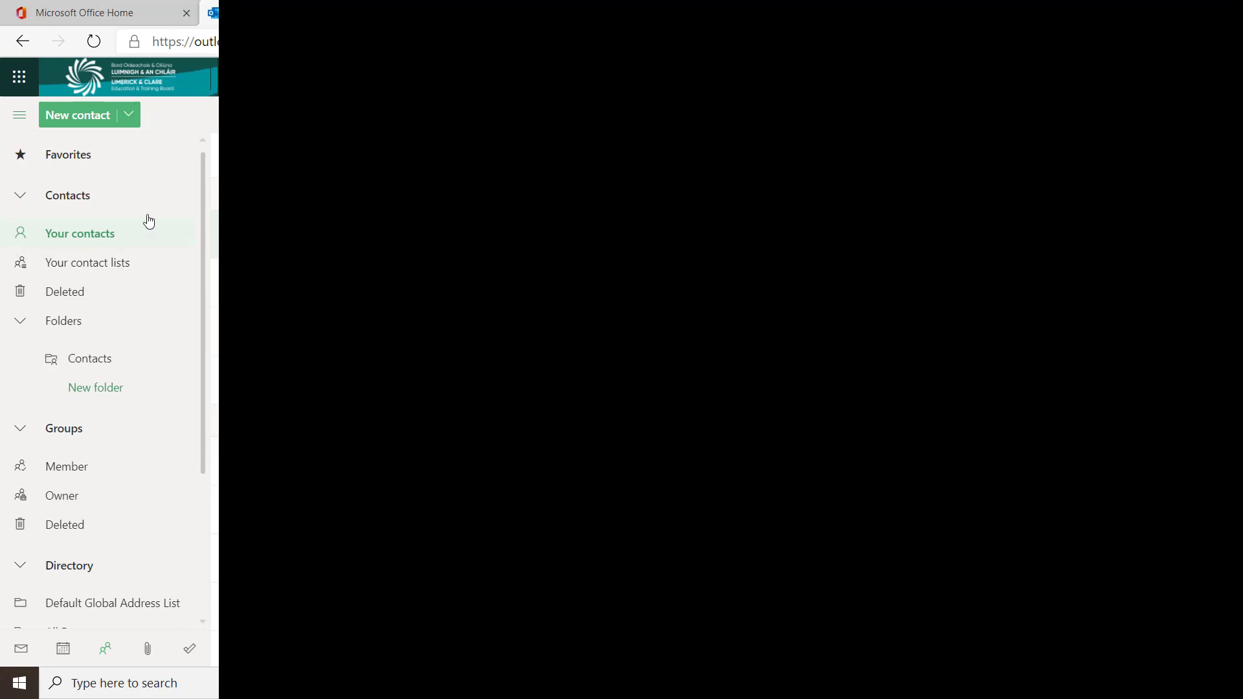
- Go from Outlook Mail to People and start a blank new contact
left_click(22, 651)
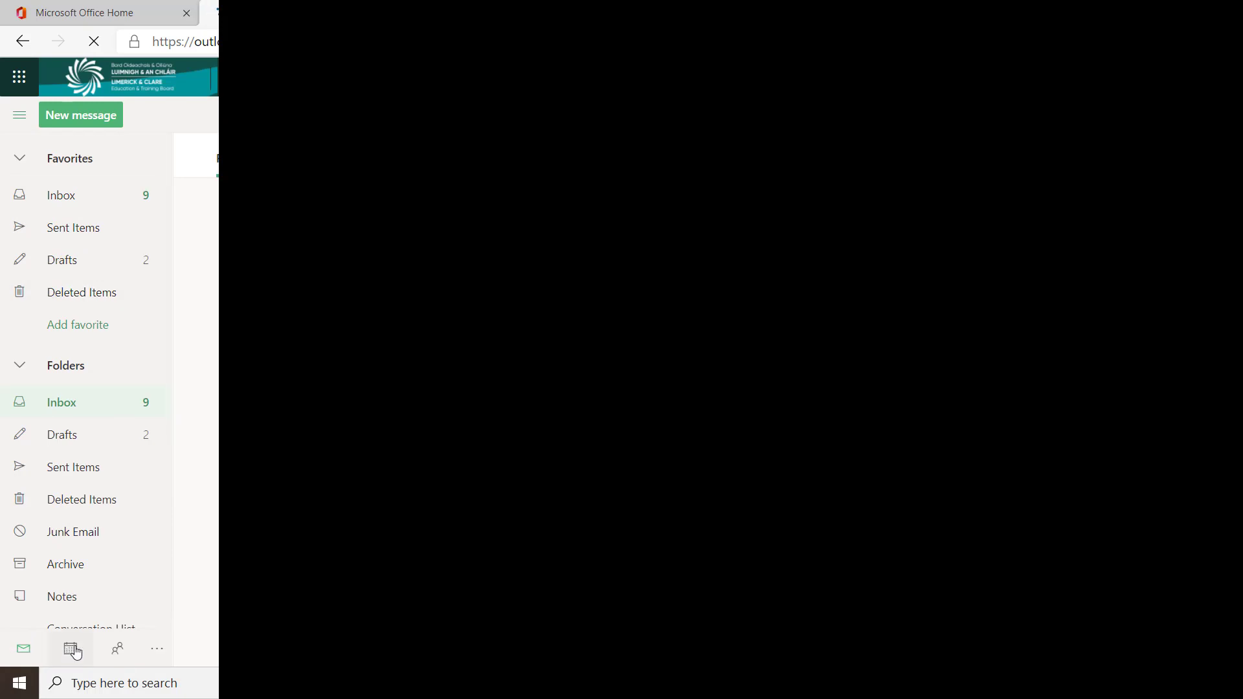
left_click(123, 654)
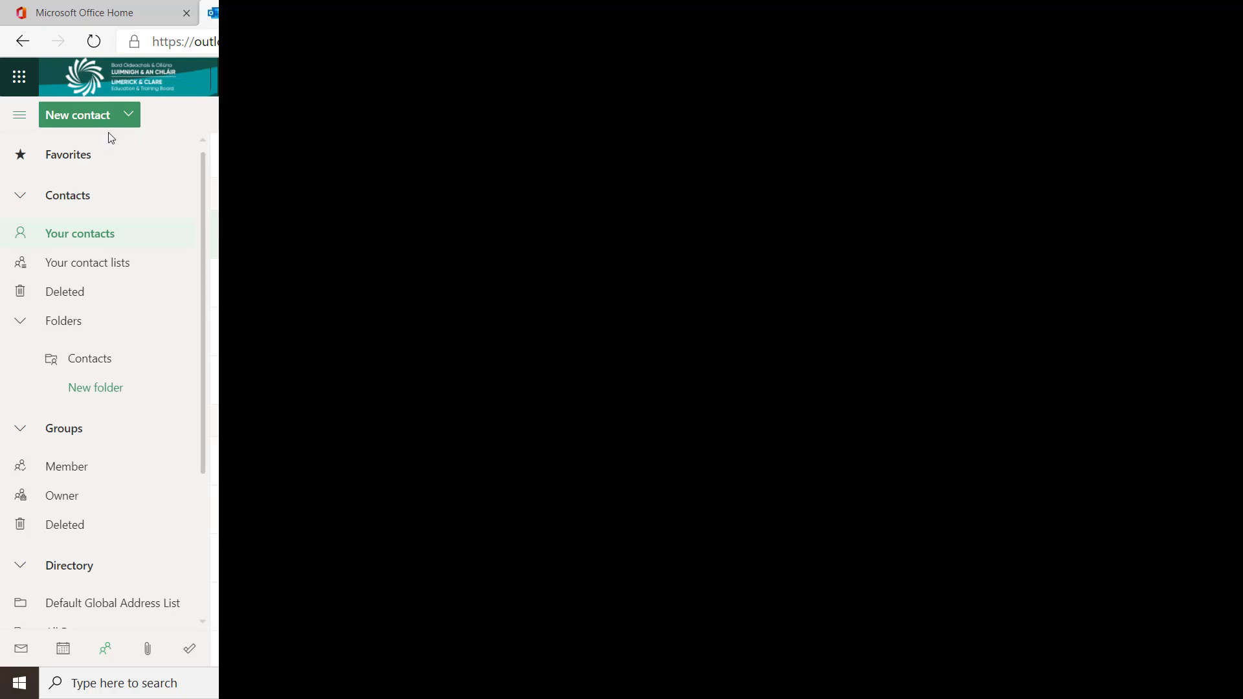
left_click(104, 121)
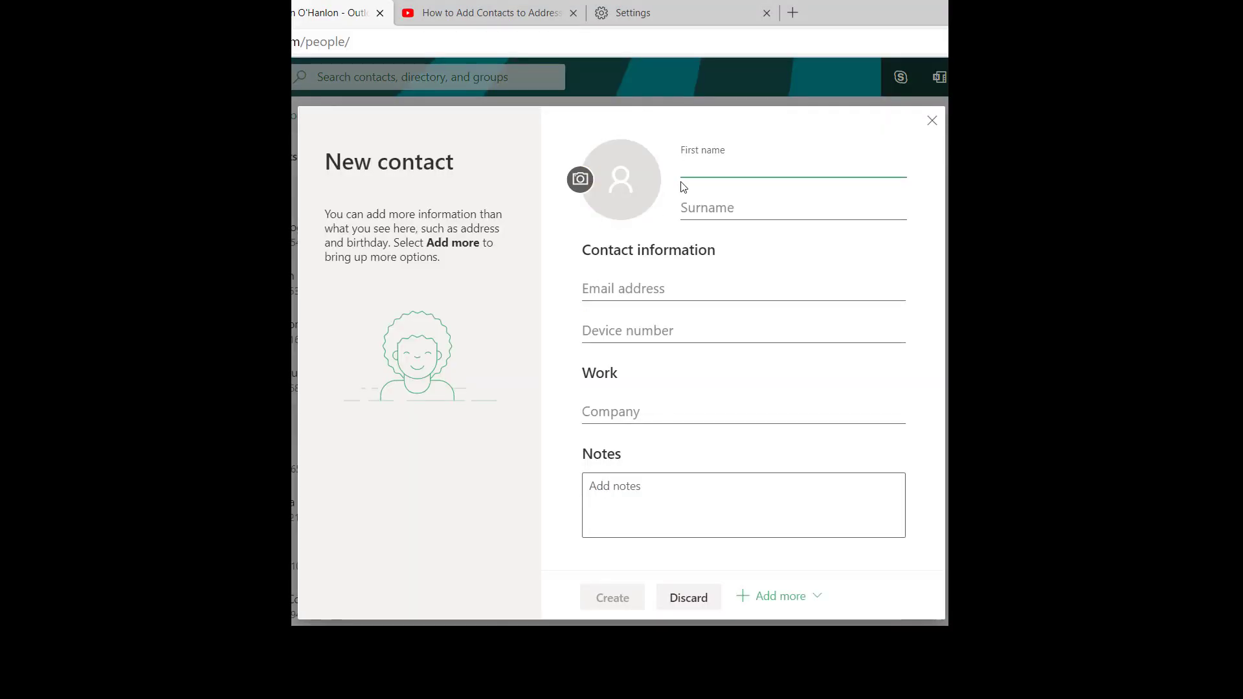
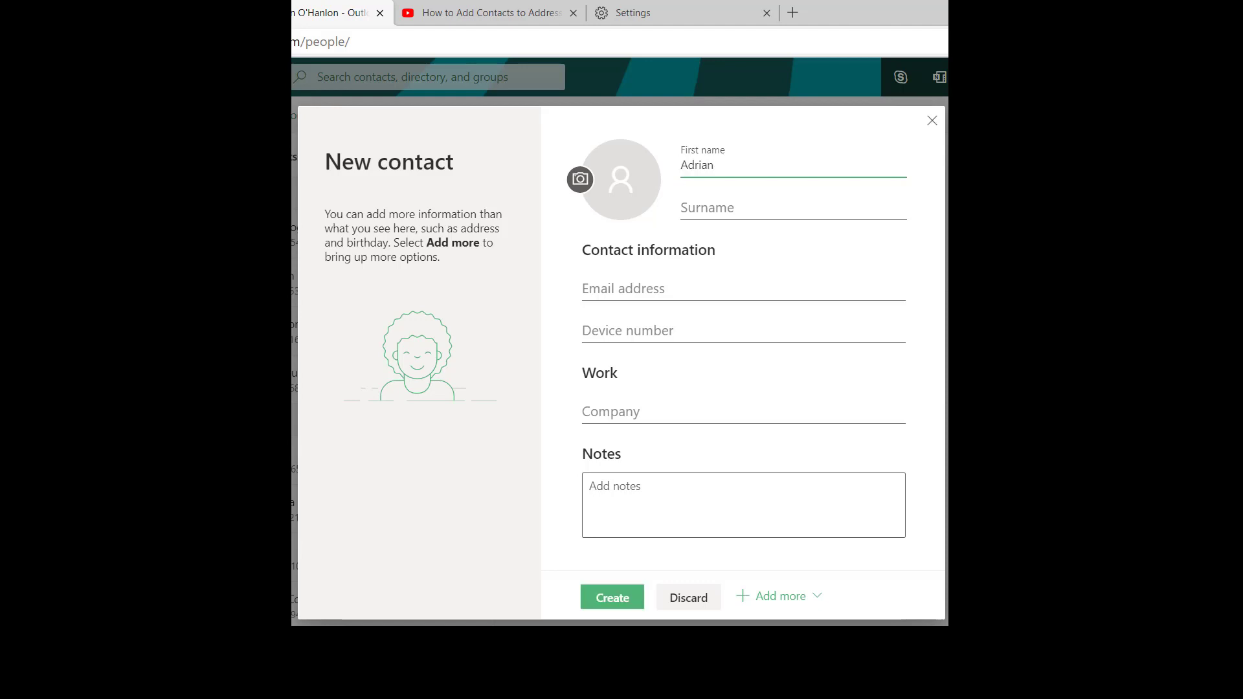
- Enter the contact's first name, surname and e-mail address, then create the contact
key("Tab")
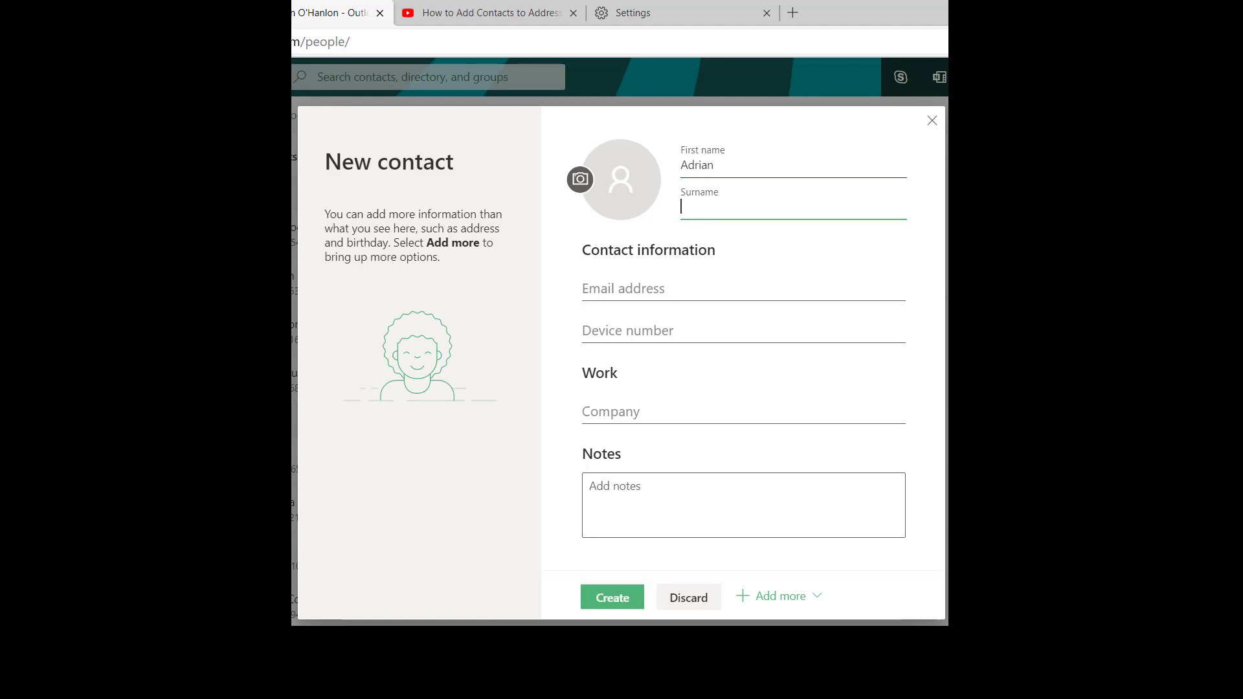
left_click(678, 289)
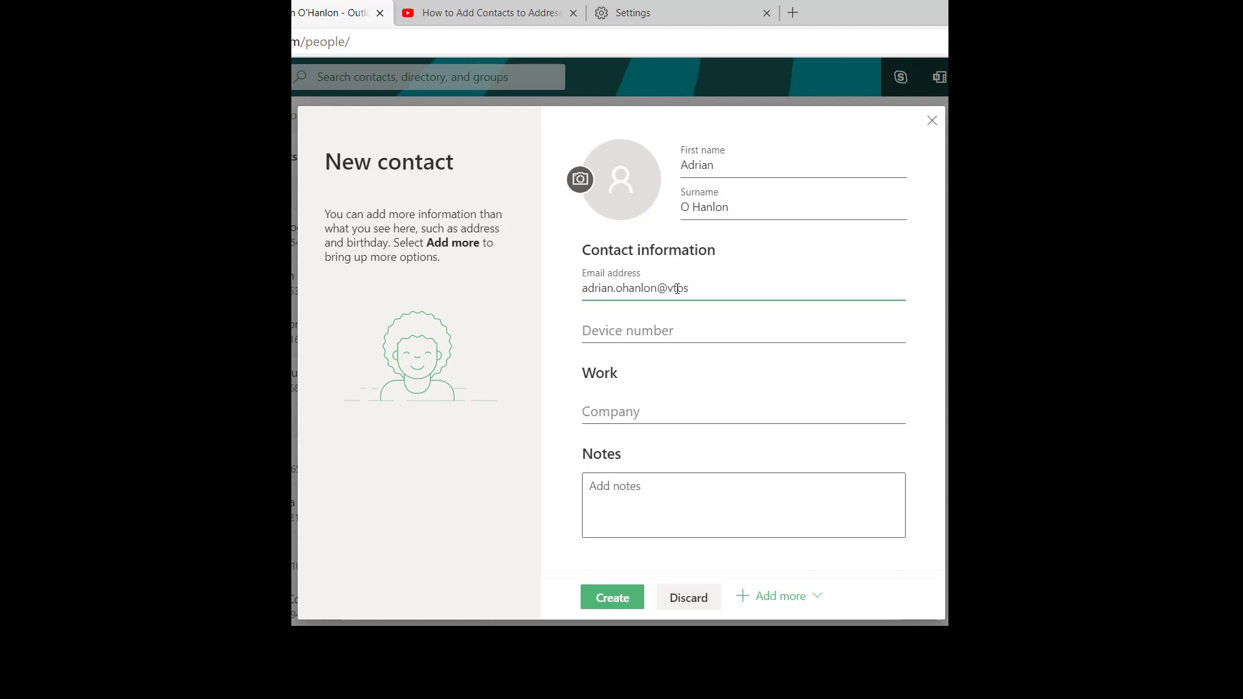
type("e")
left_click(618, 596)
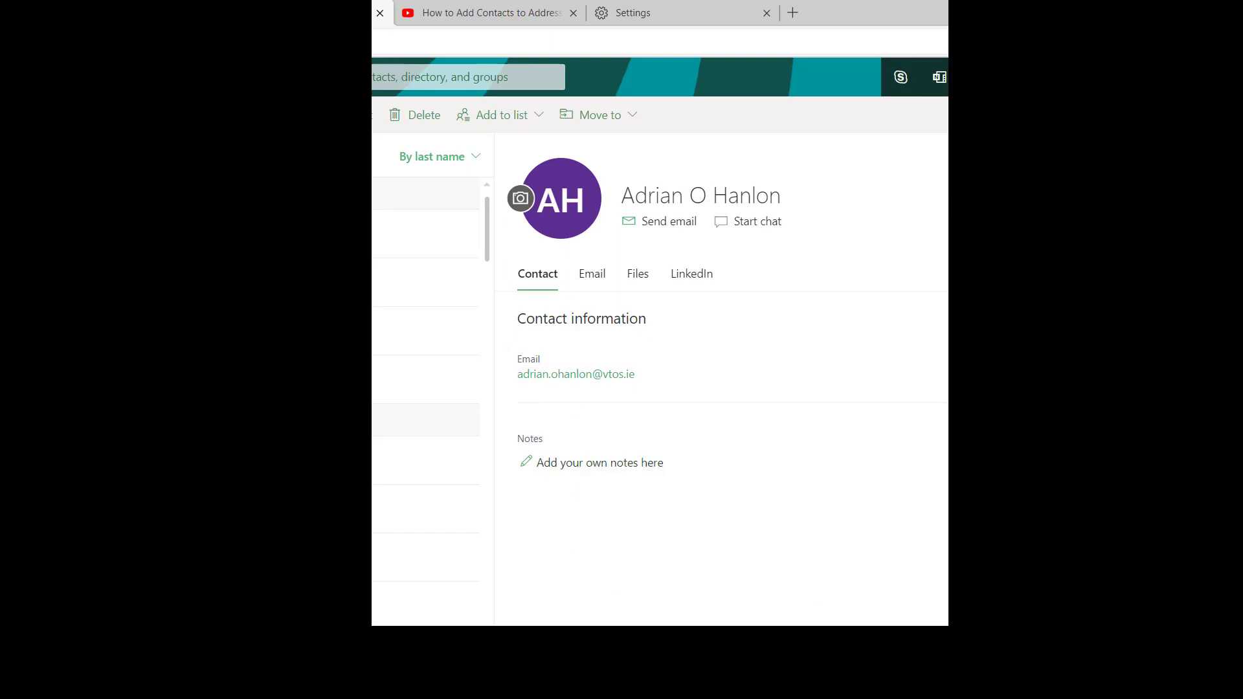
- Snip the new contact's details card in Snipping Tool and copy it to the clipboard
right_click(858, 683)
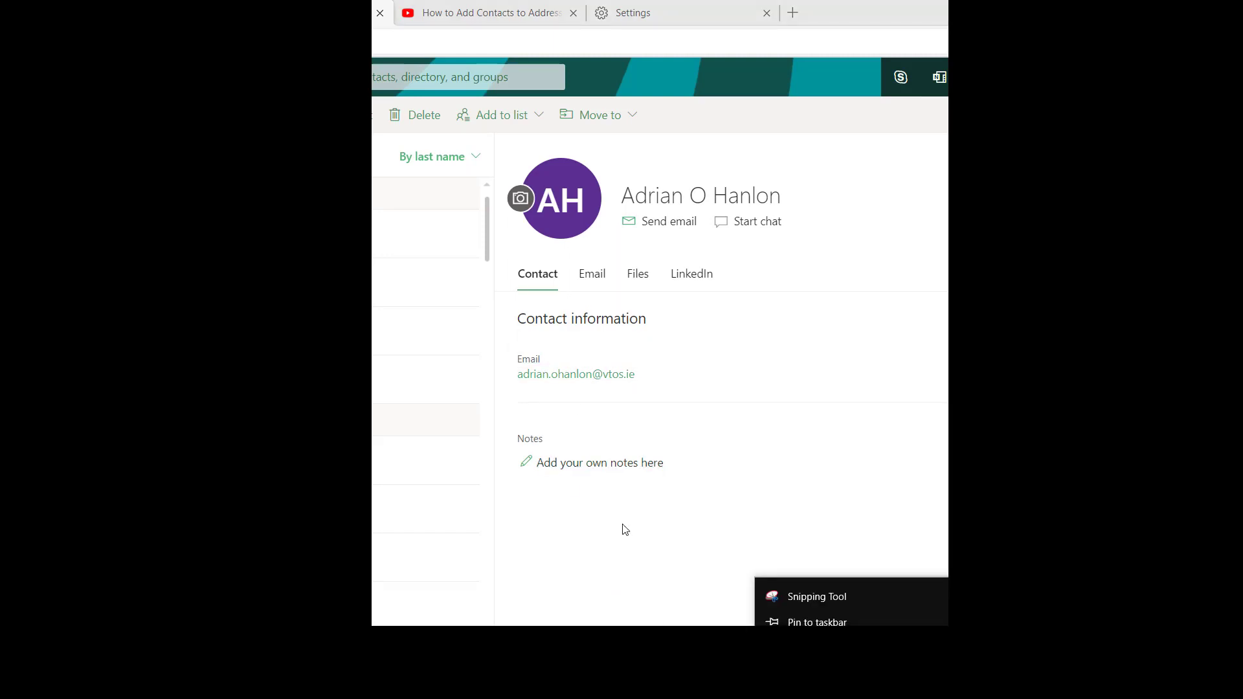
left_click(790, 596)
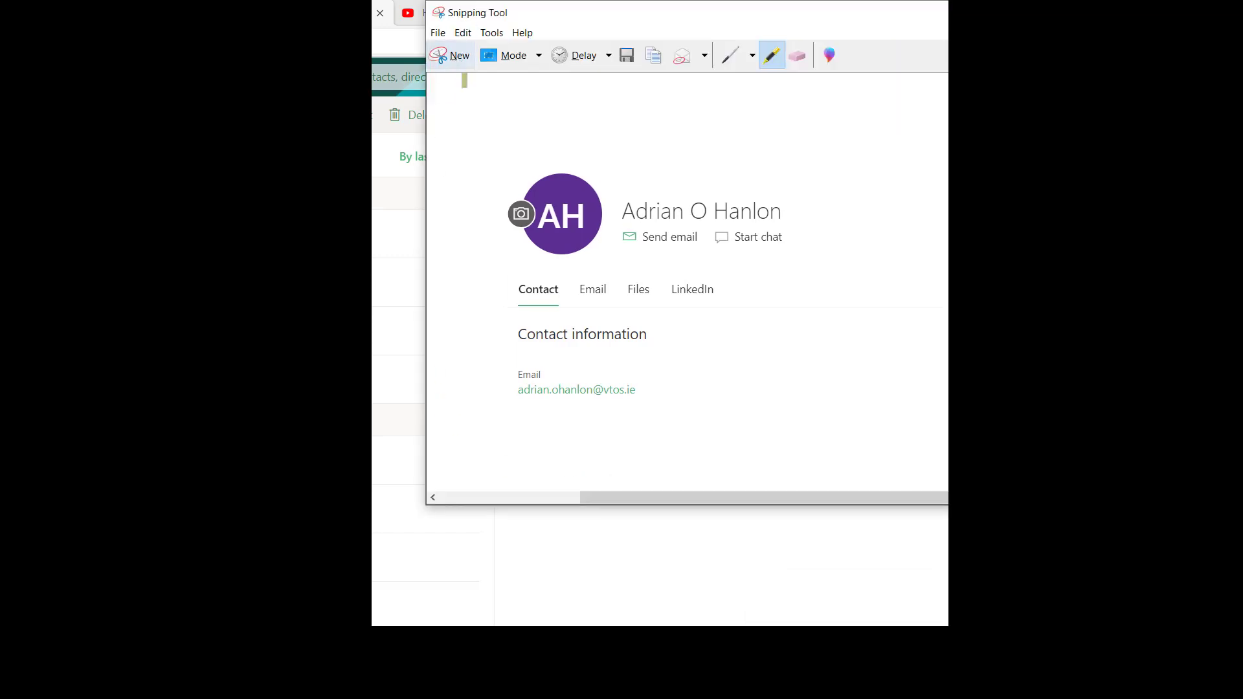
left_click(459, 55)
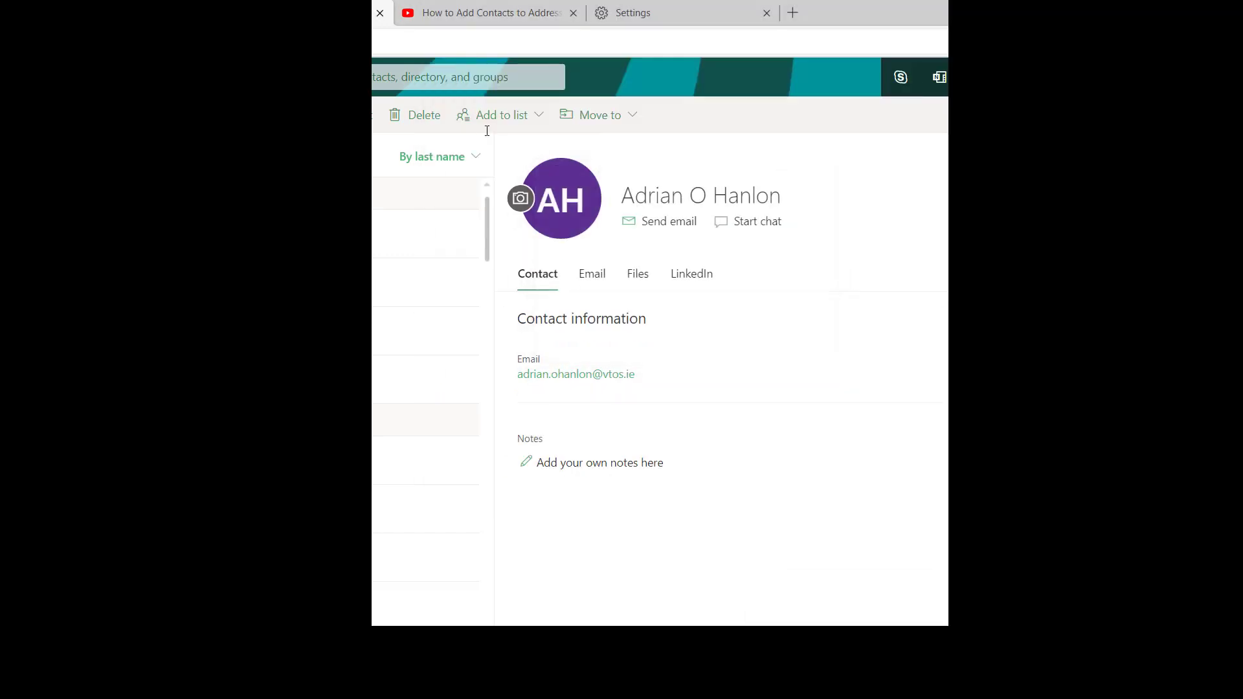
left_click_drag(491, 129, 947, 394)
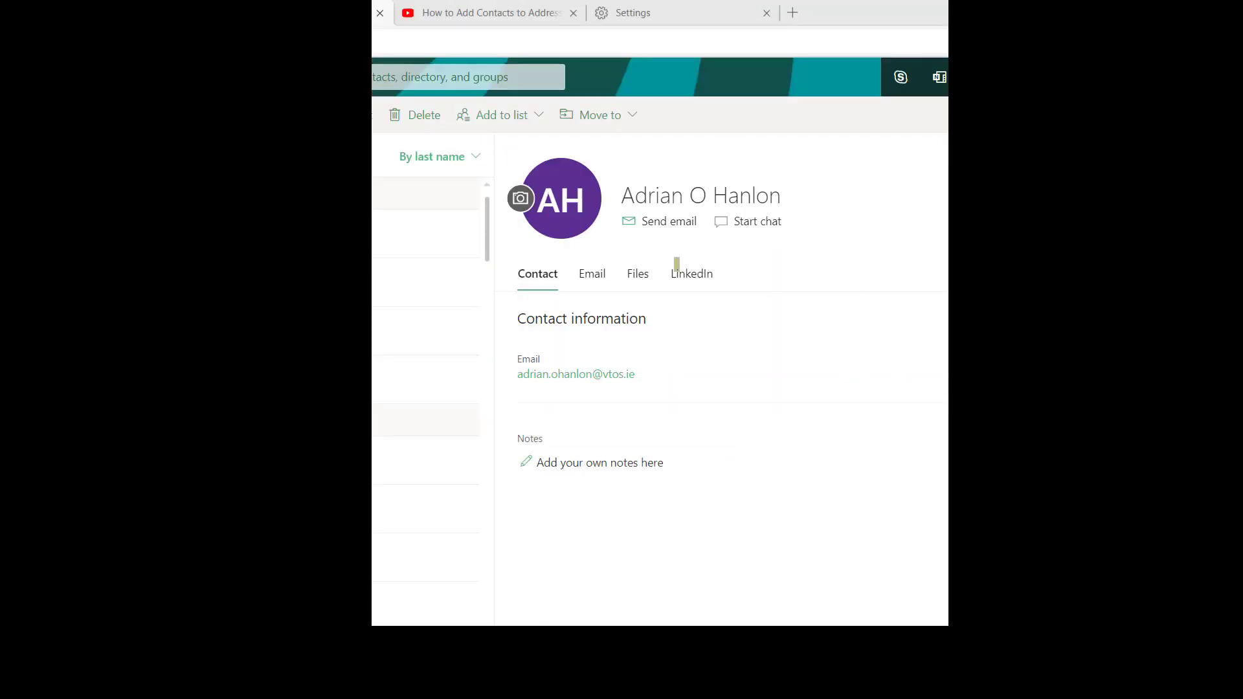
left_click(449, 33)
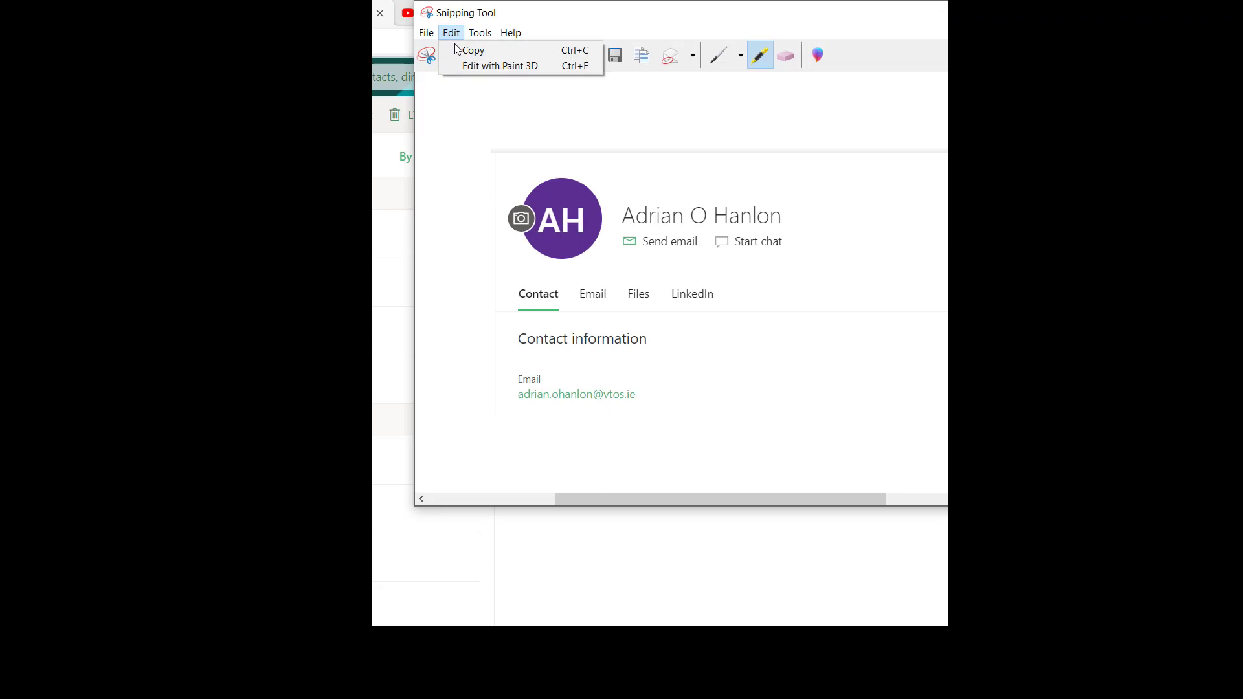
left_click(464, 47)
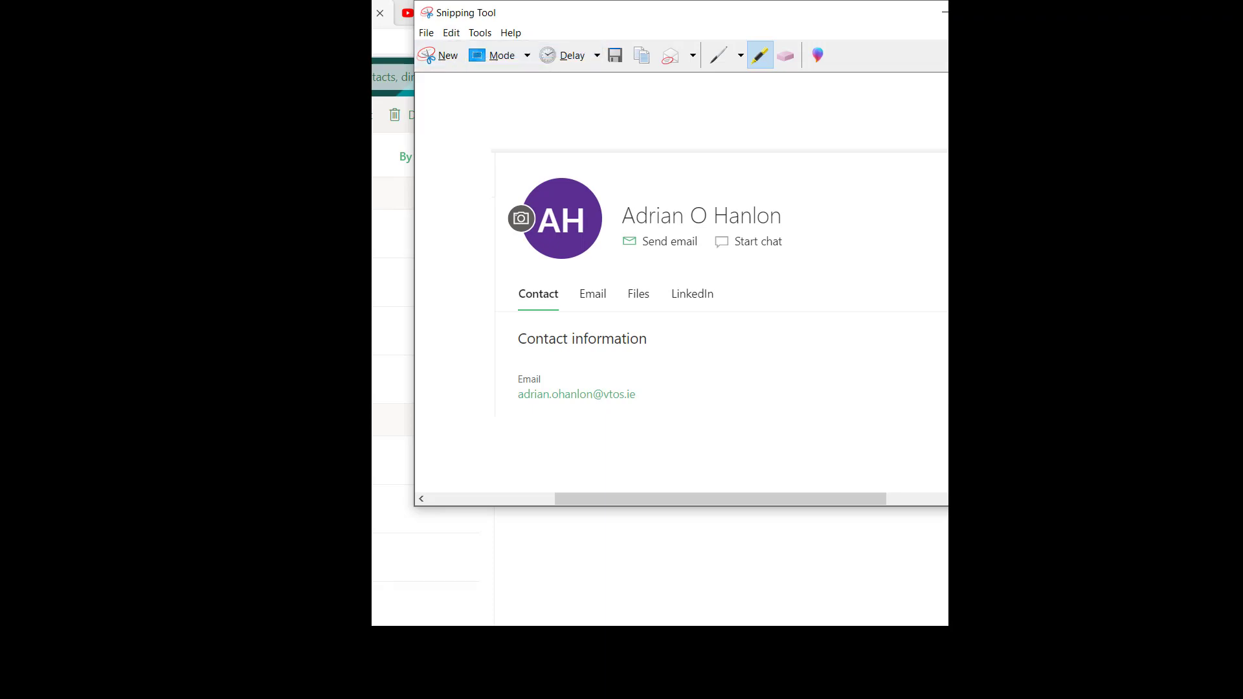
- Paste the contact card screenshot into Document1 under Task 15
mouse_move(698, 684)
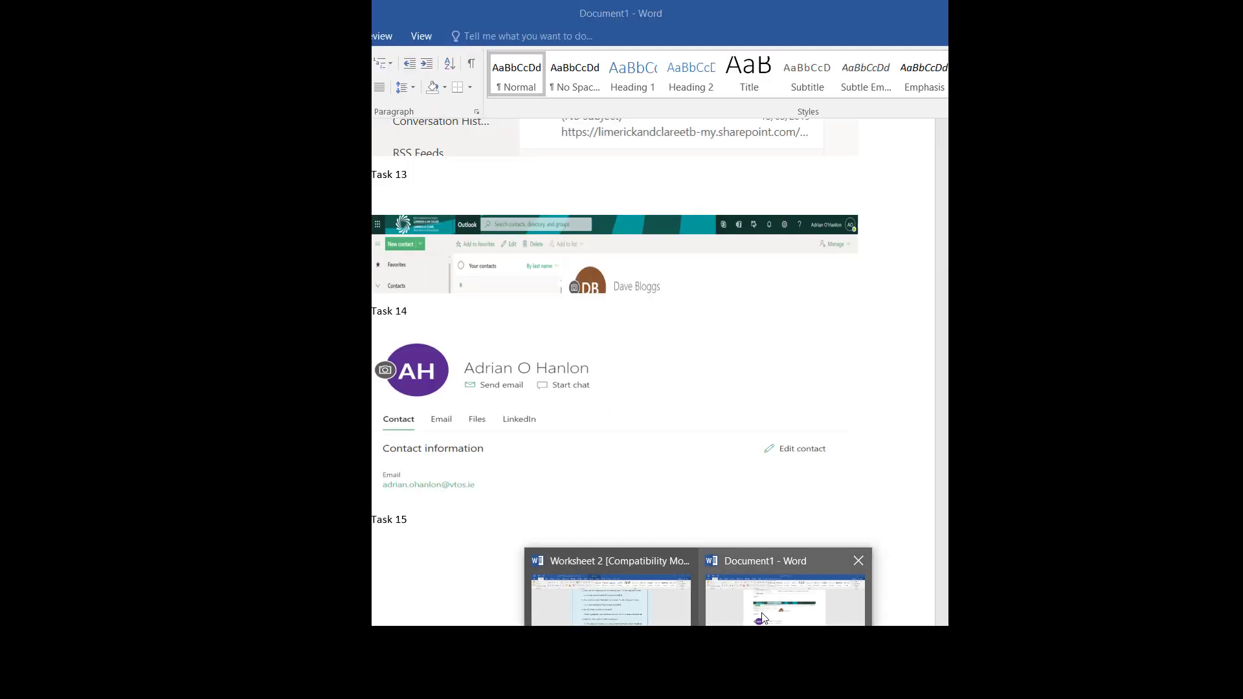
left_click(764, 619)
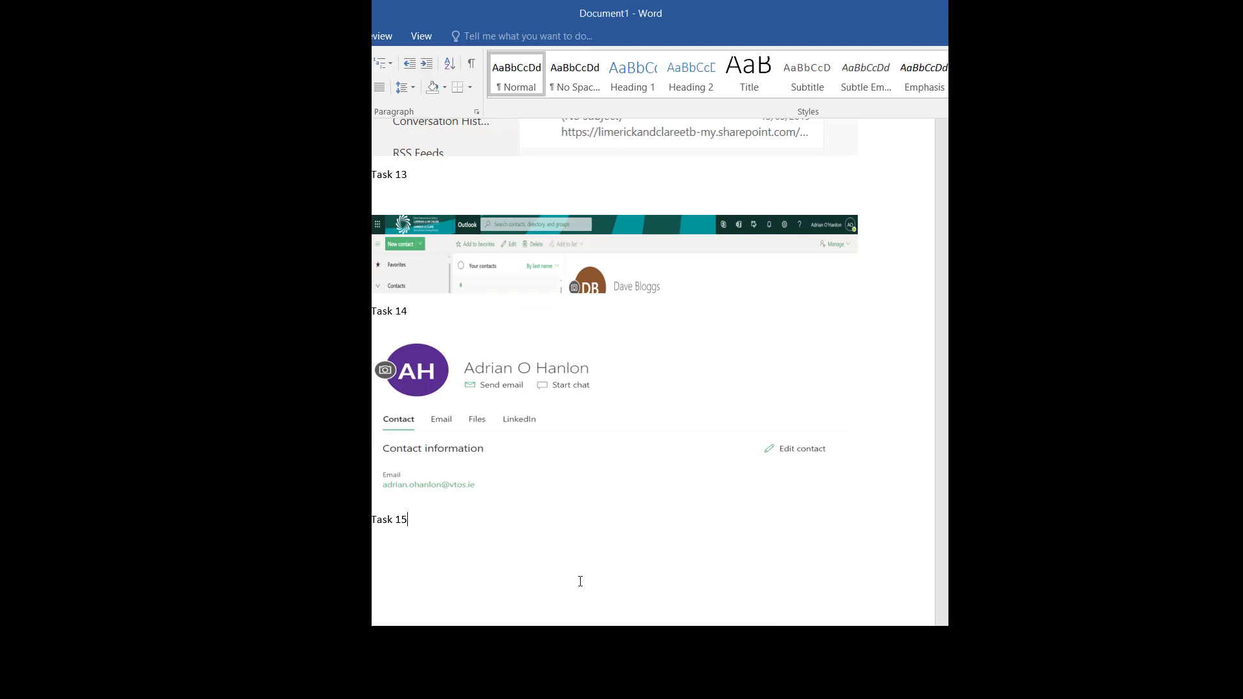
key("ctrl+v")
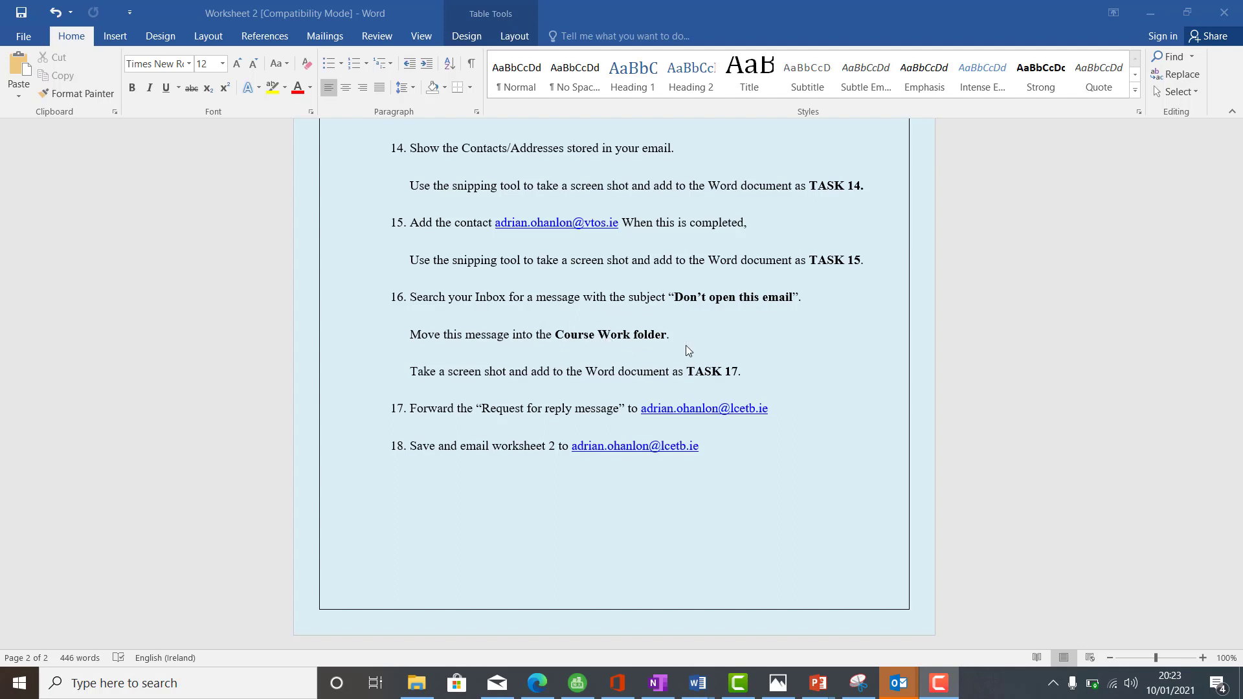
- Drag the 'Don't open this email' message into Course Work and open that folder
left_click(543, 680)
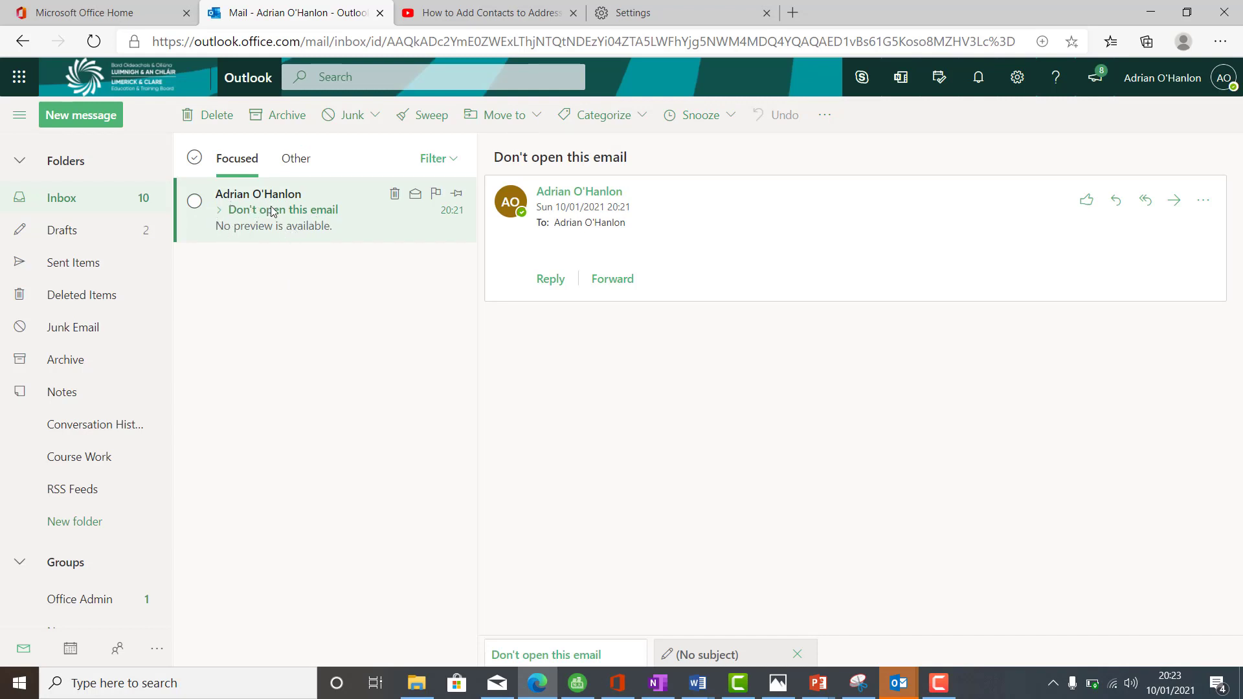
left_click_drag(273, 212, 67, 460)
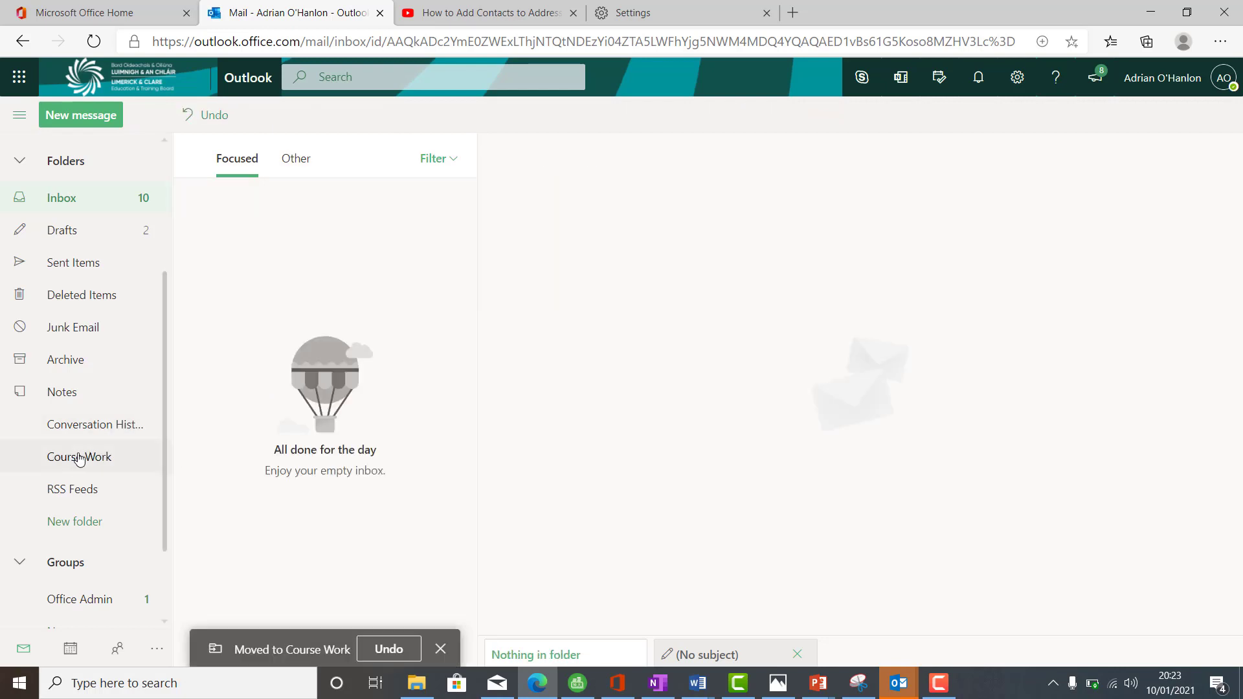
left_click(79, 460)
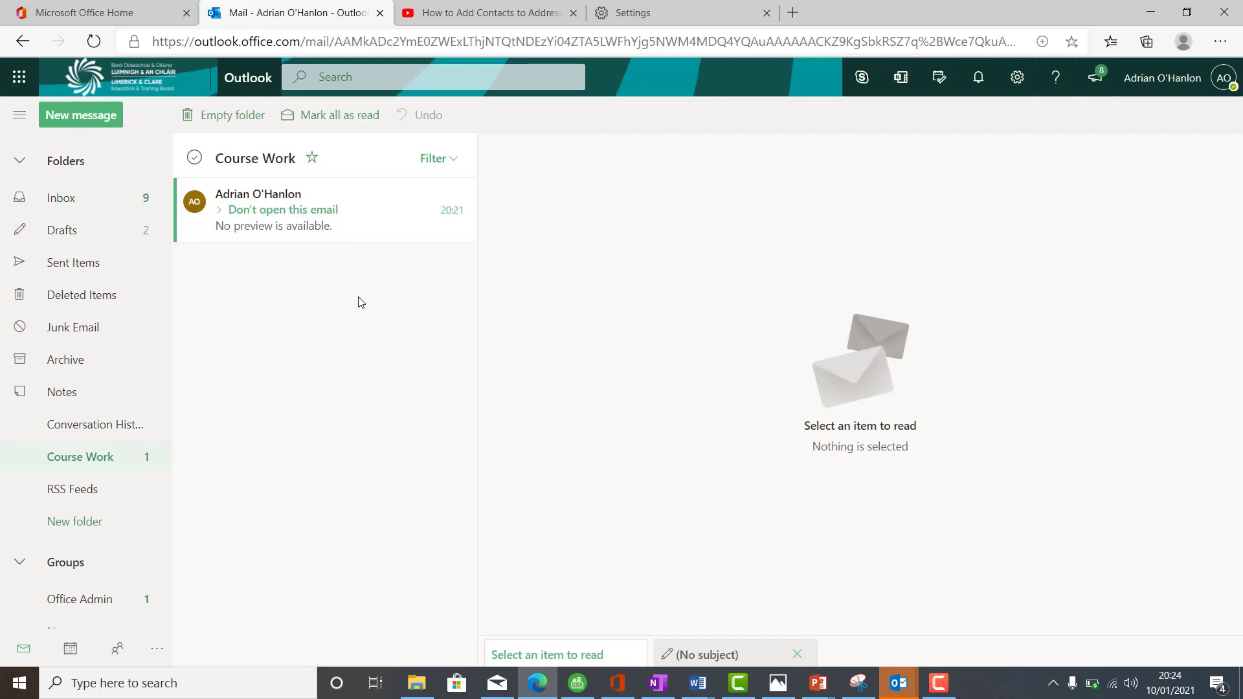
left_click(224, 692)
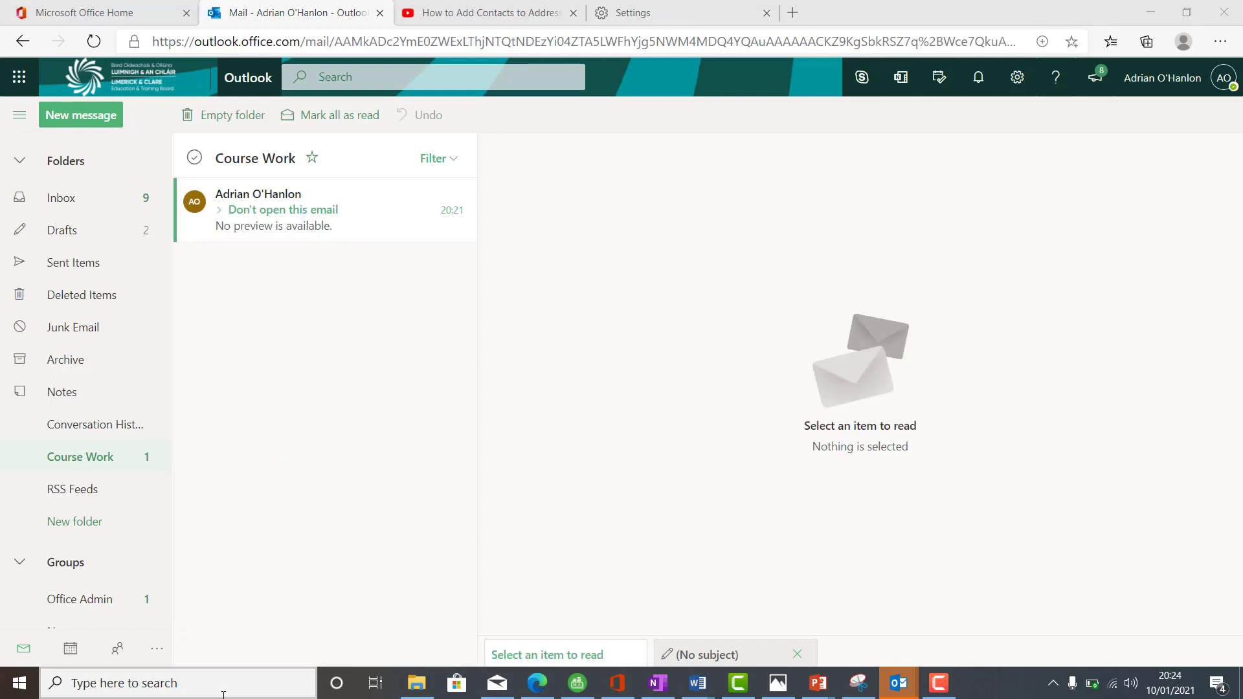
- Snip the Course Work folder showing the moved message and copy the snip
type("sni")
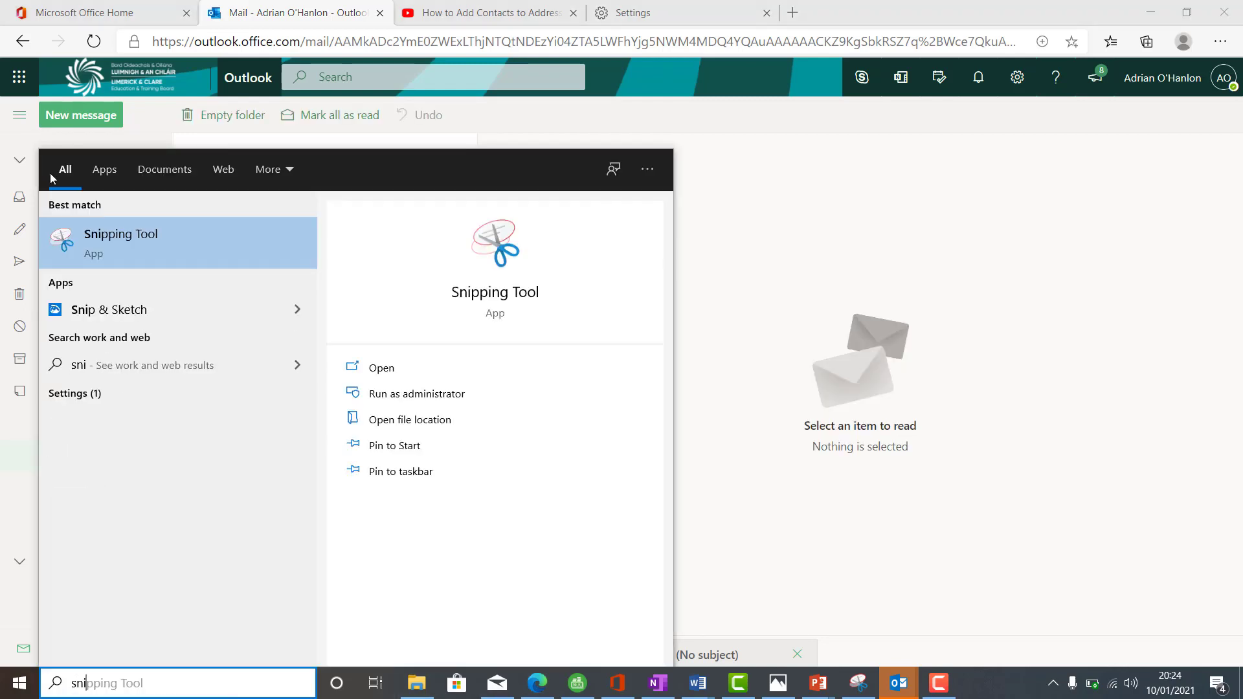
left_click(171, 246)
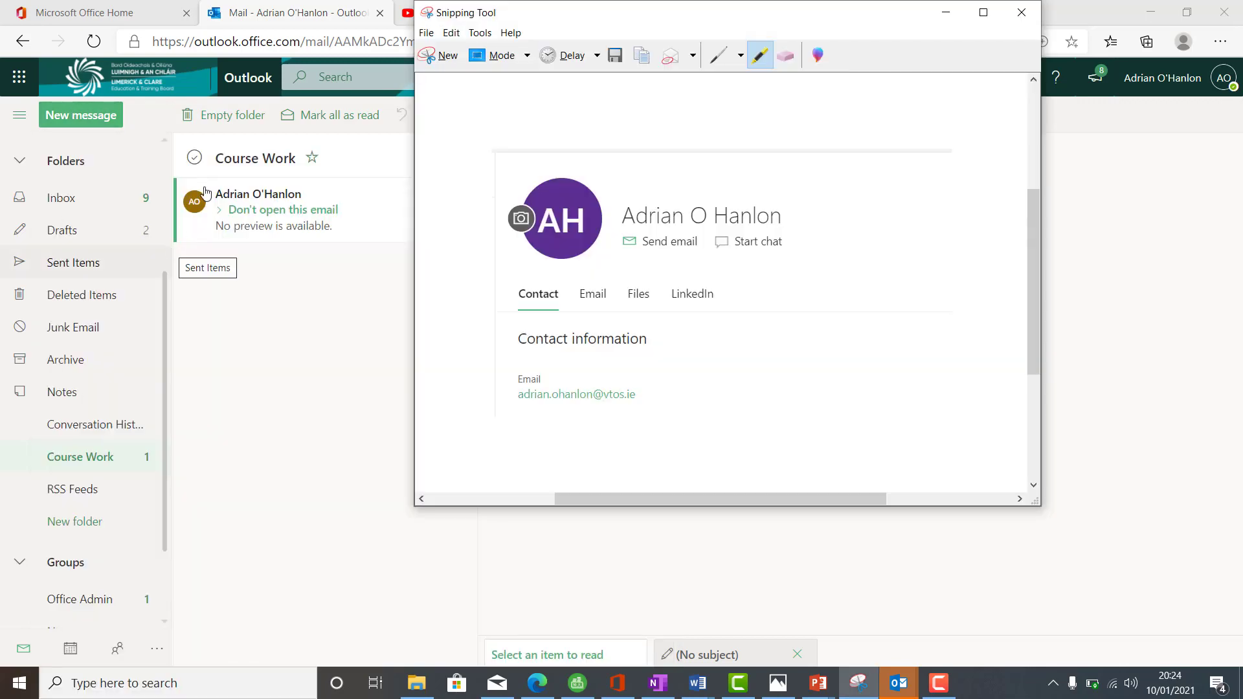
left_click(440, 55)
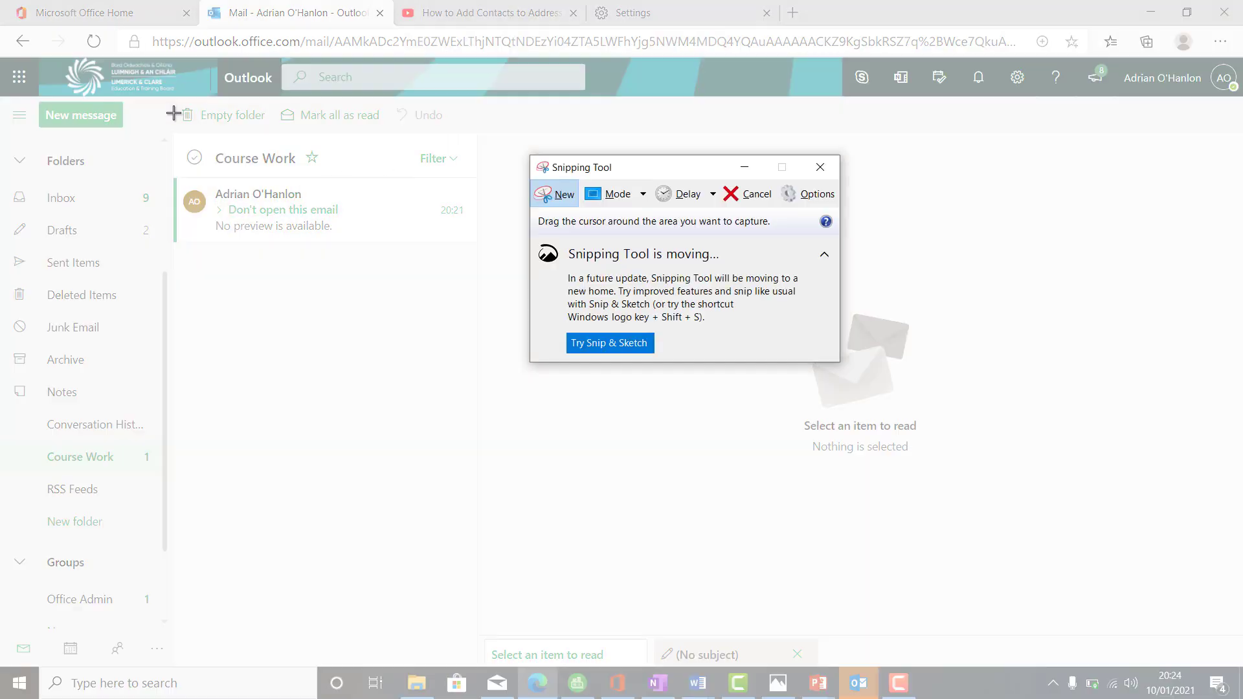
left_click_drag(172, 102, 506, 287)
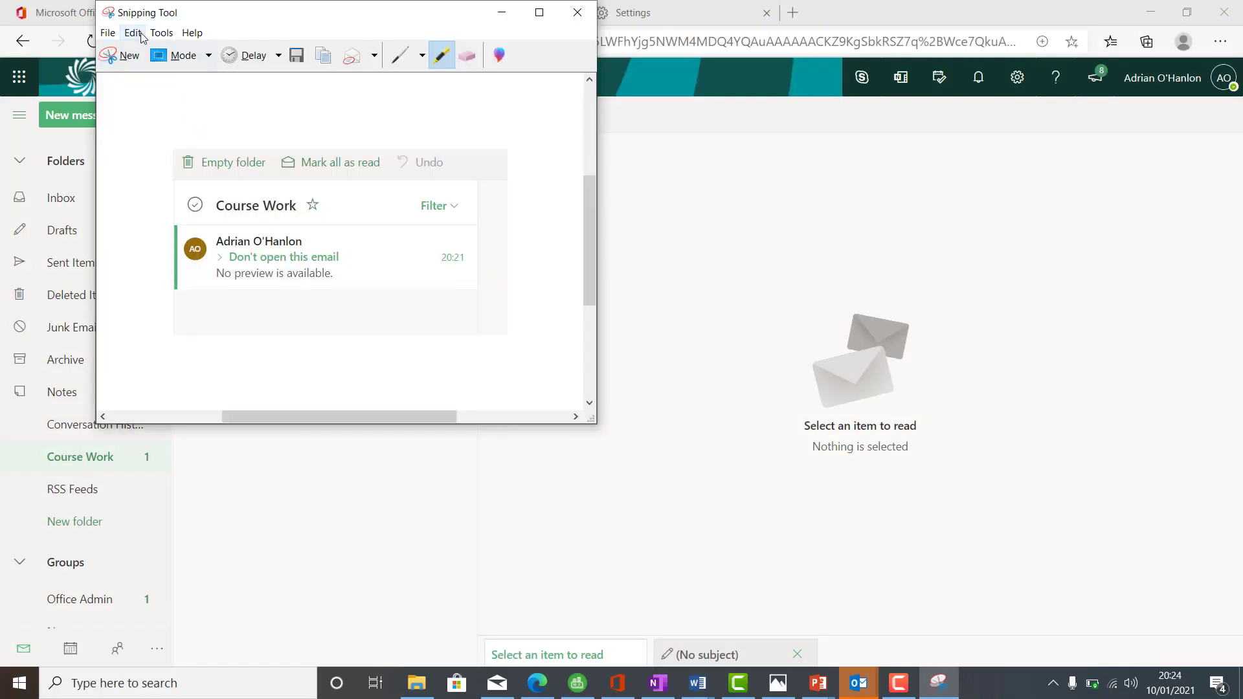
left_click(141, 36)
left_click(150, 52)
- Paste the Course Work snip on a new line below Task 16 in Document1
left_click(698, 683)
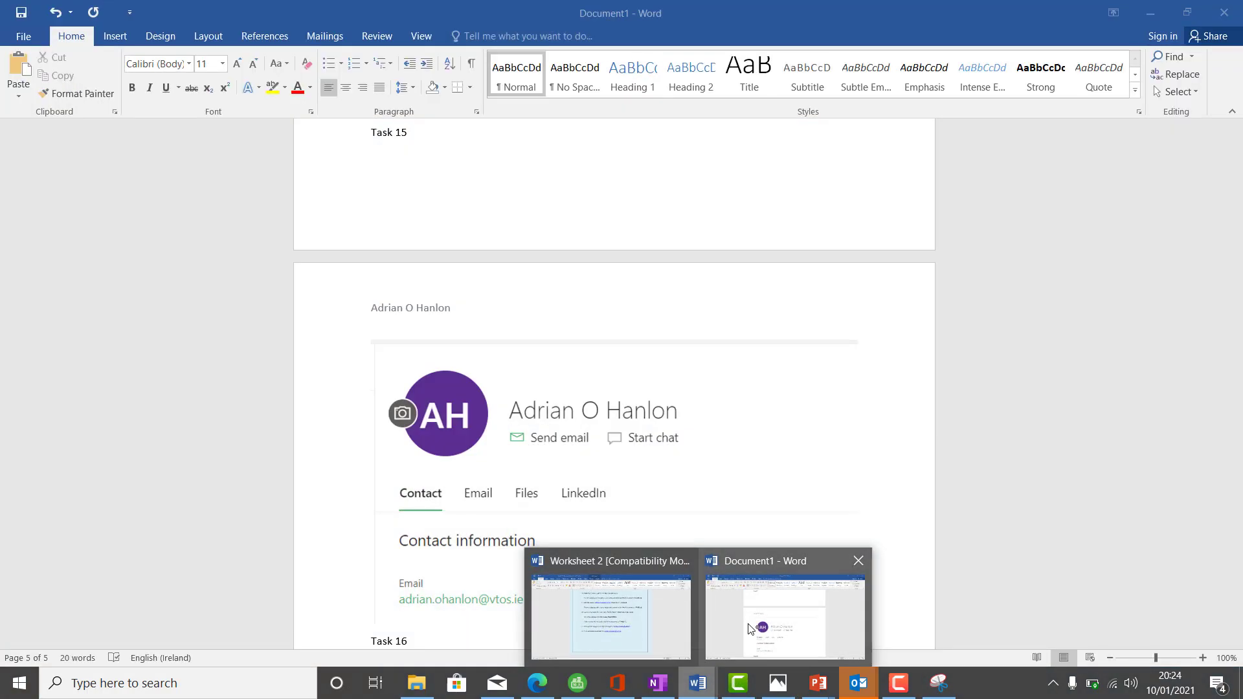
left_click(754, 627)
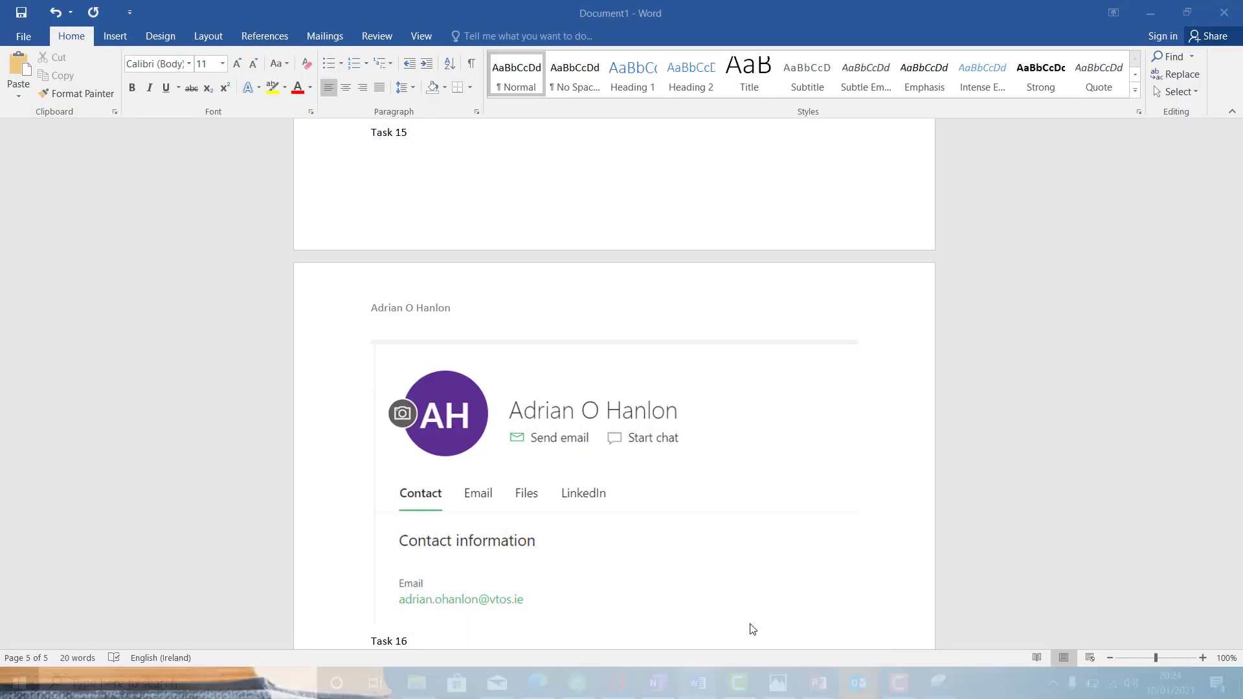
left_click_drag(1238, 560, 1237, 601)
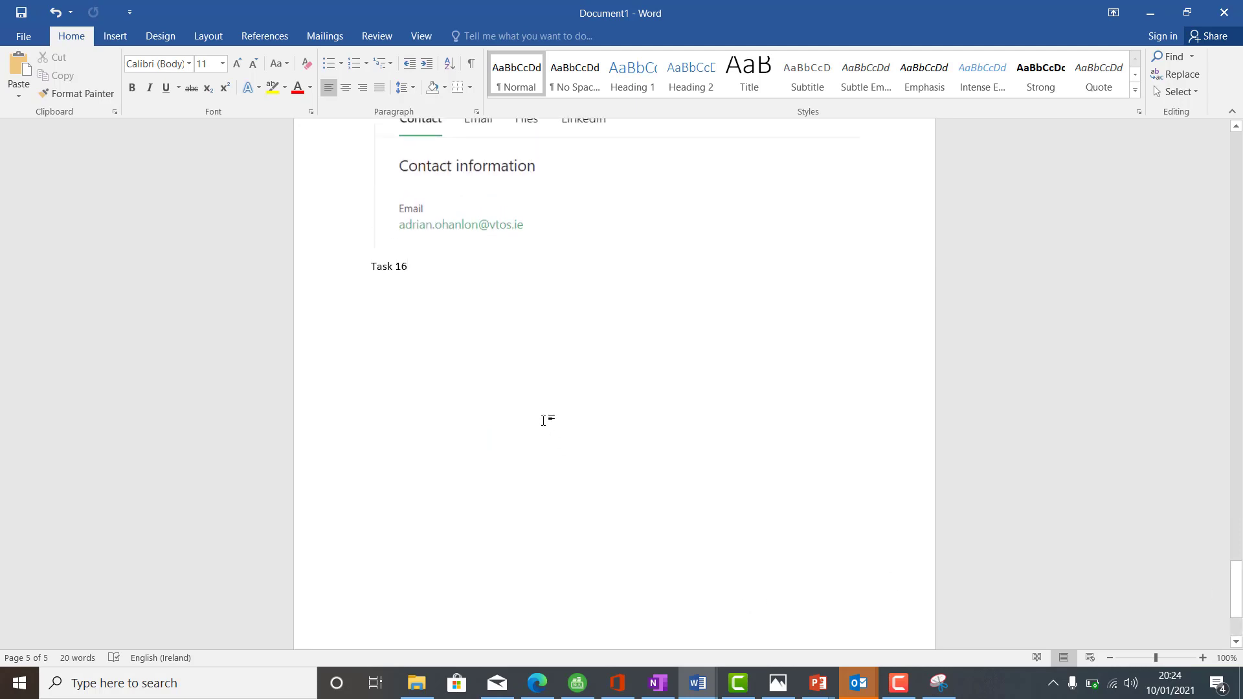
key("Return")
key("ctrl+v")
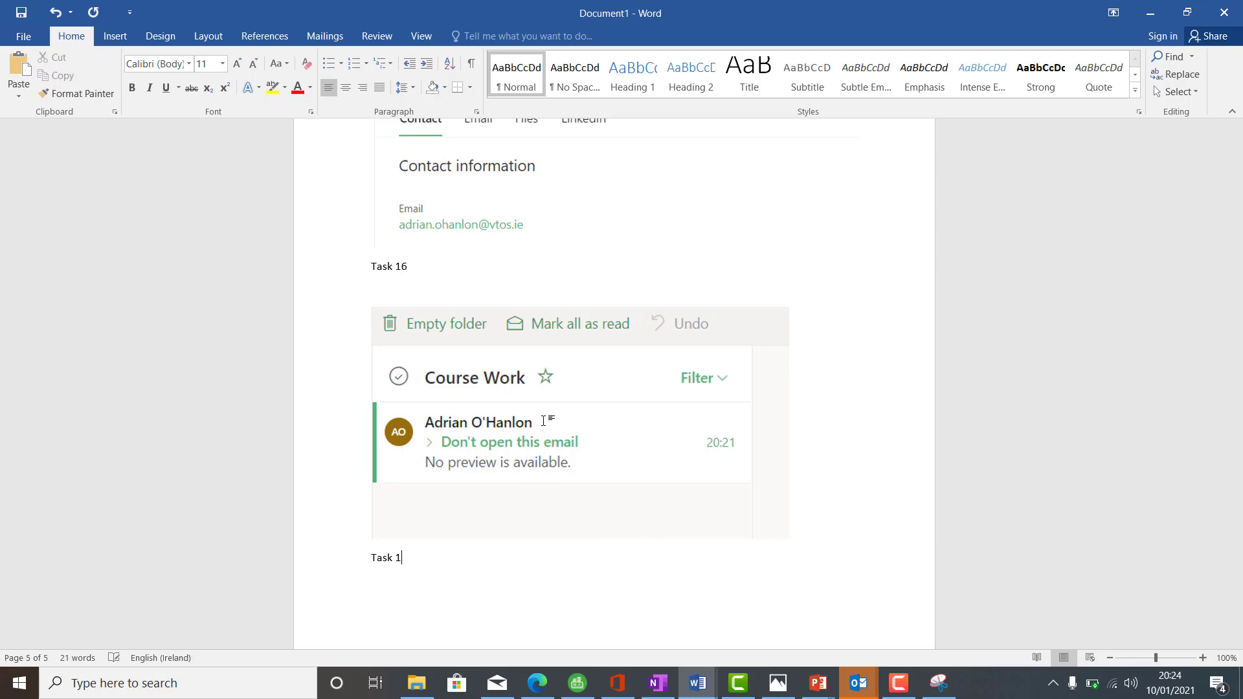
left_click(697, 683)
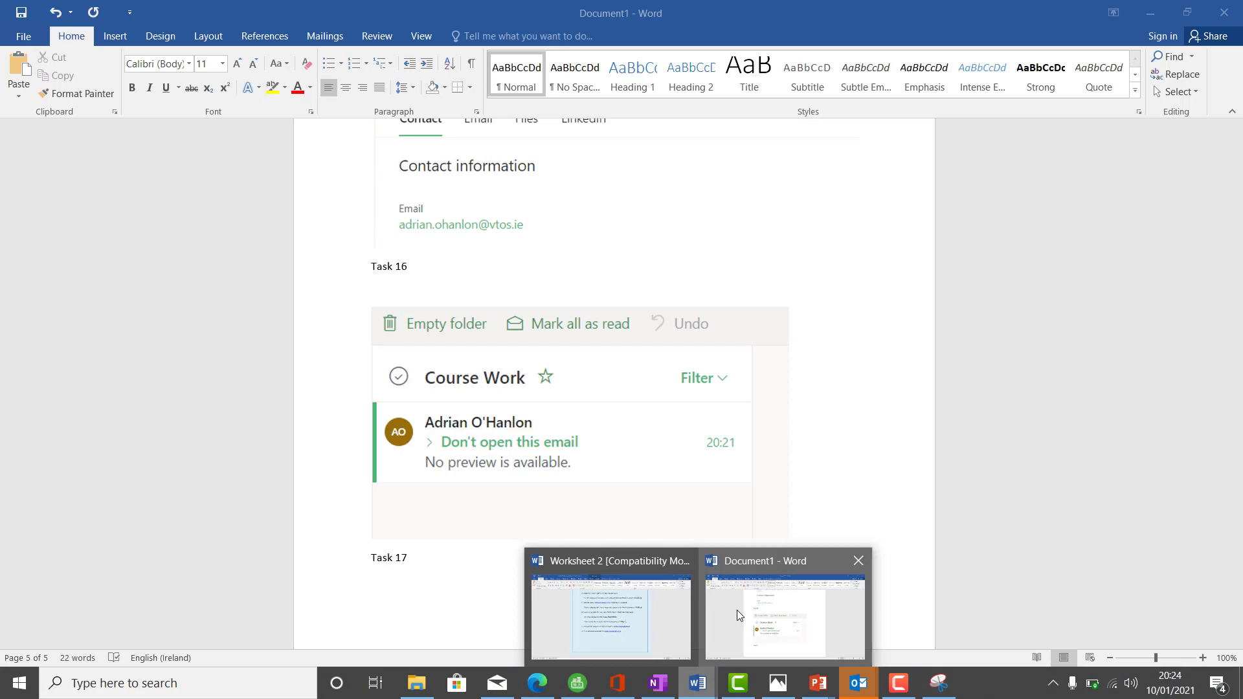
- Read the remaining tasks in Worksheet 2, then go back to Outlook's Inbox in the browser
left_click(737, 610)
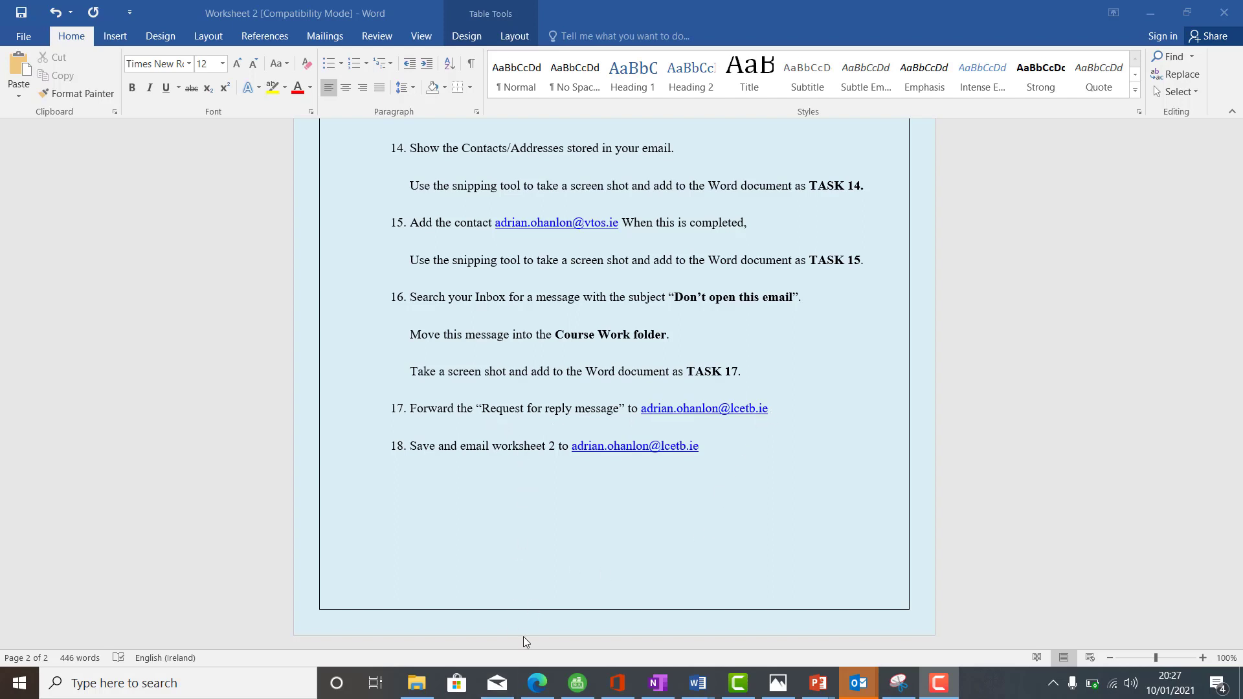
left_click(537, 683)
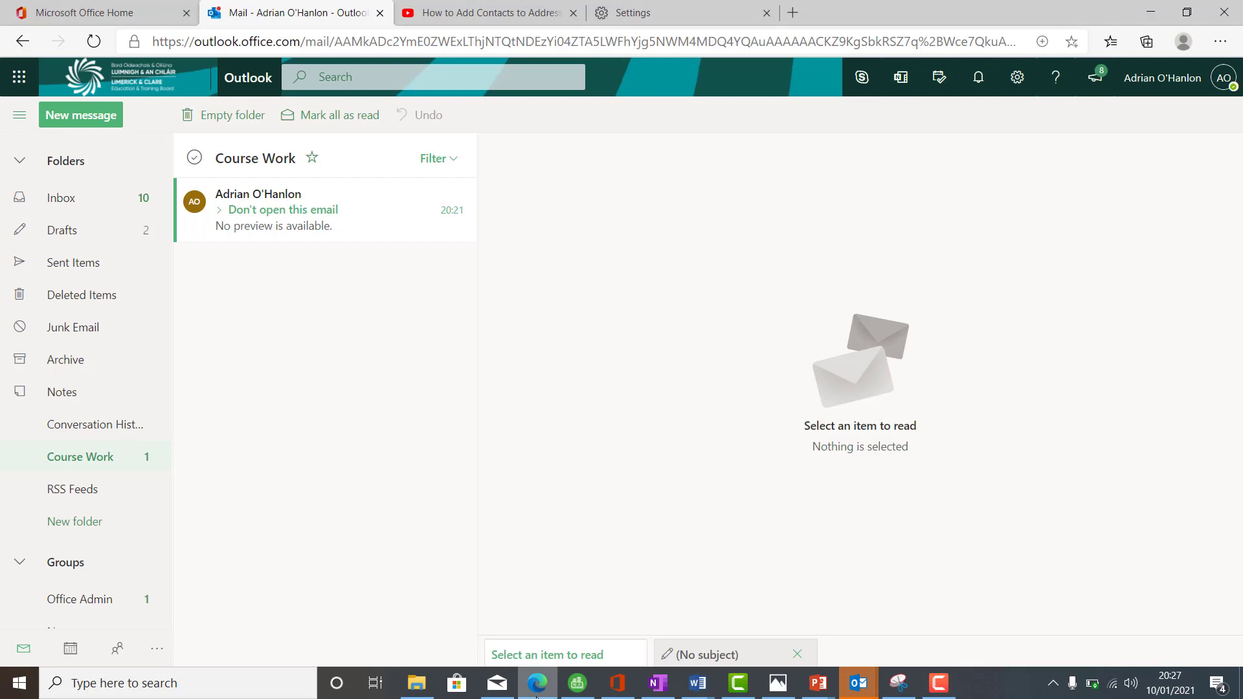
left_click(113, 204)
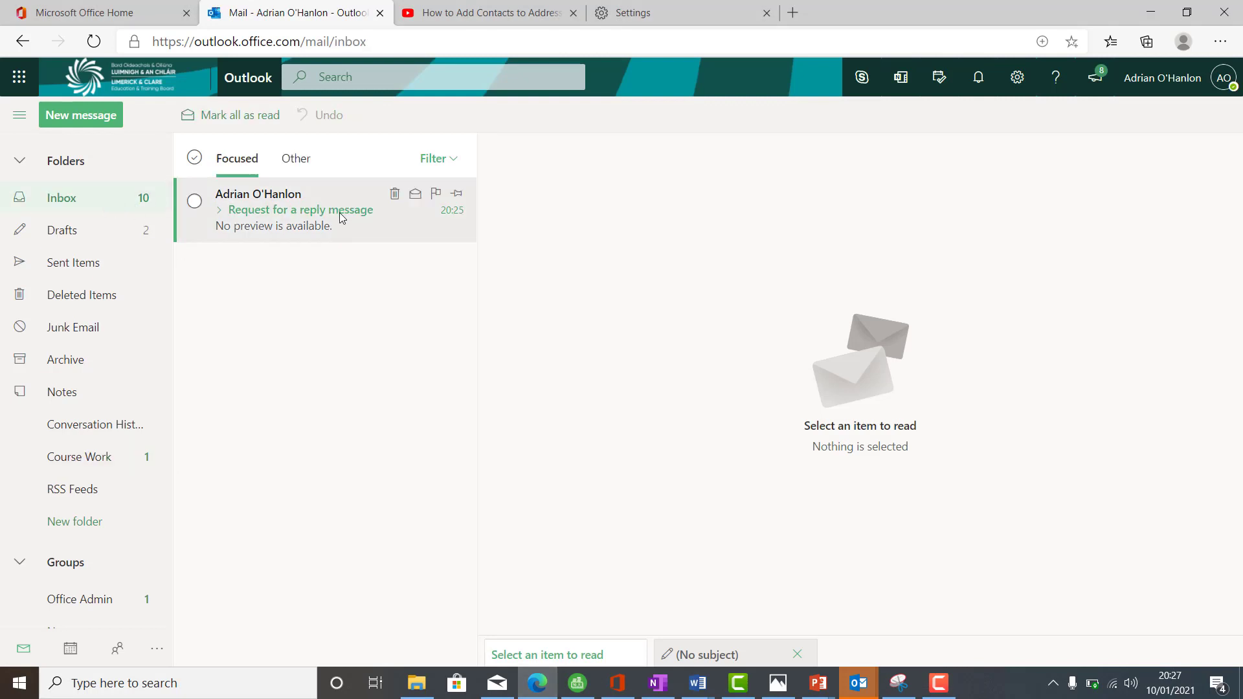
- Forward the 'Request for a reply message' email to the Task 17 recipient's address and send it
left_click(287, 226)
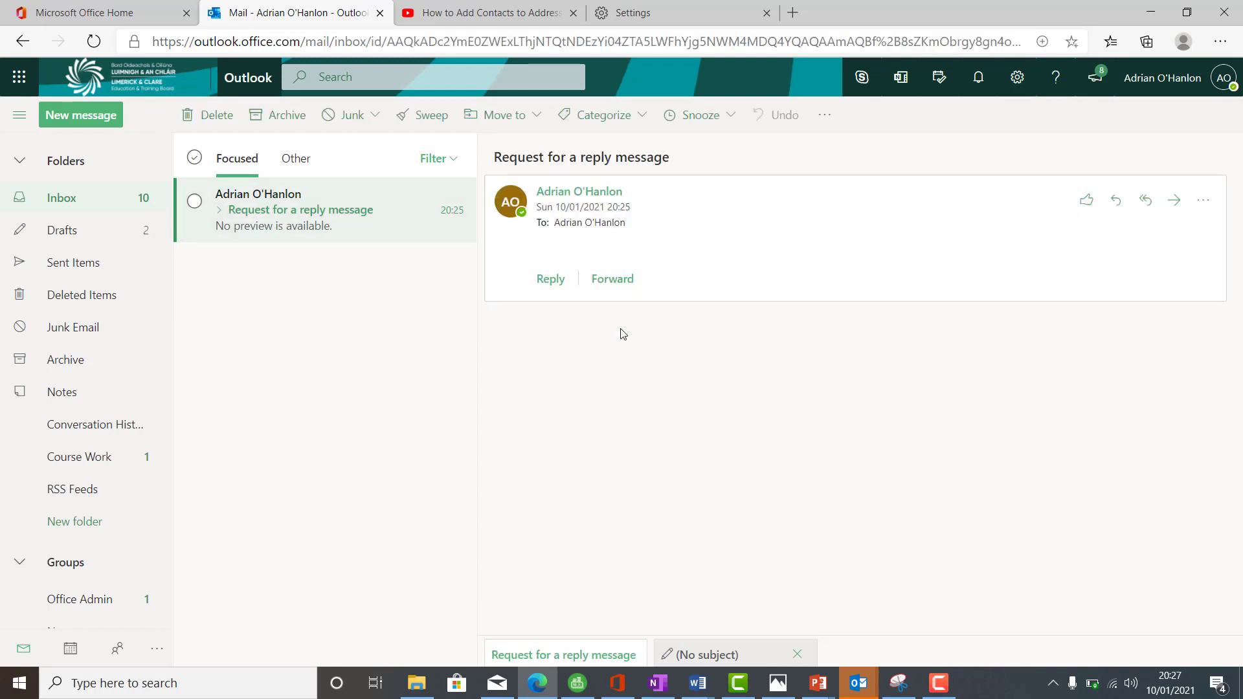
left_click(617, 281)
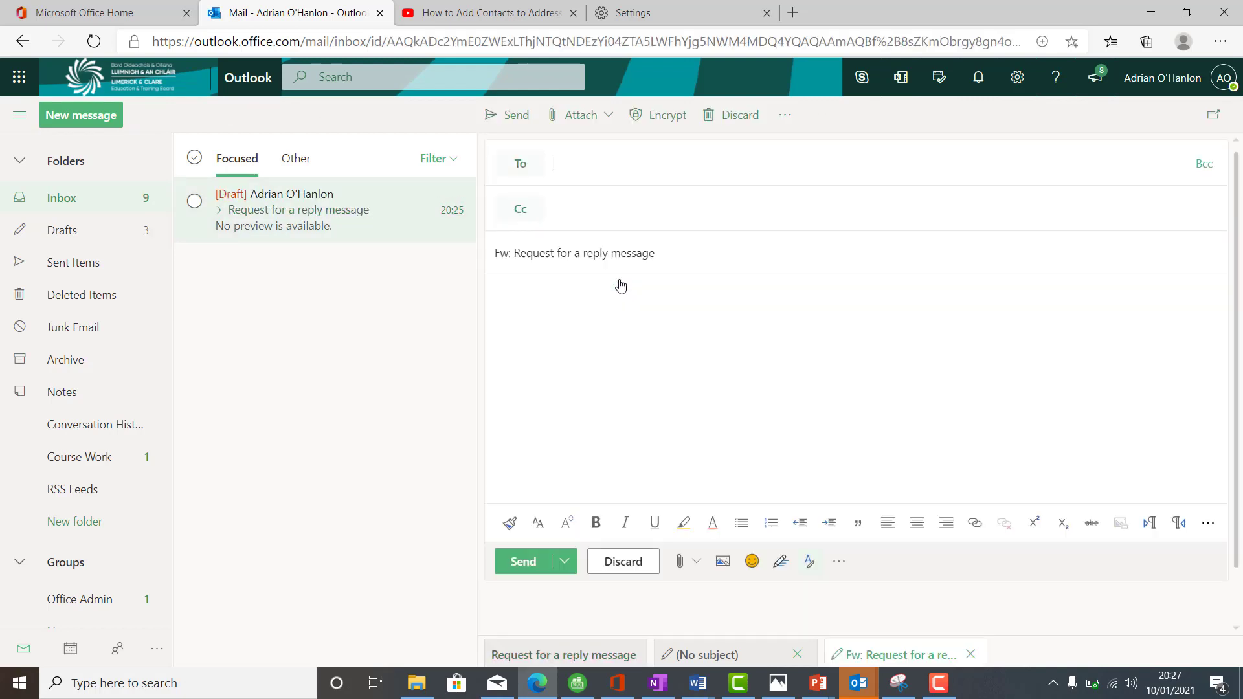
left_click(573, 165)
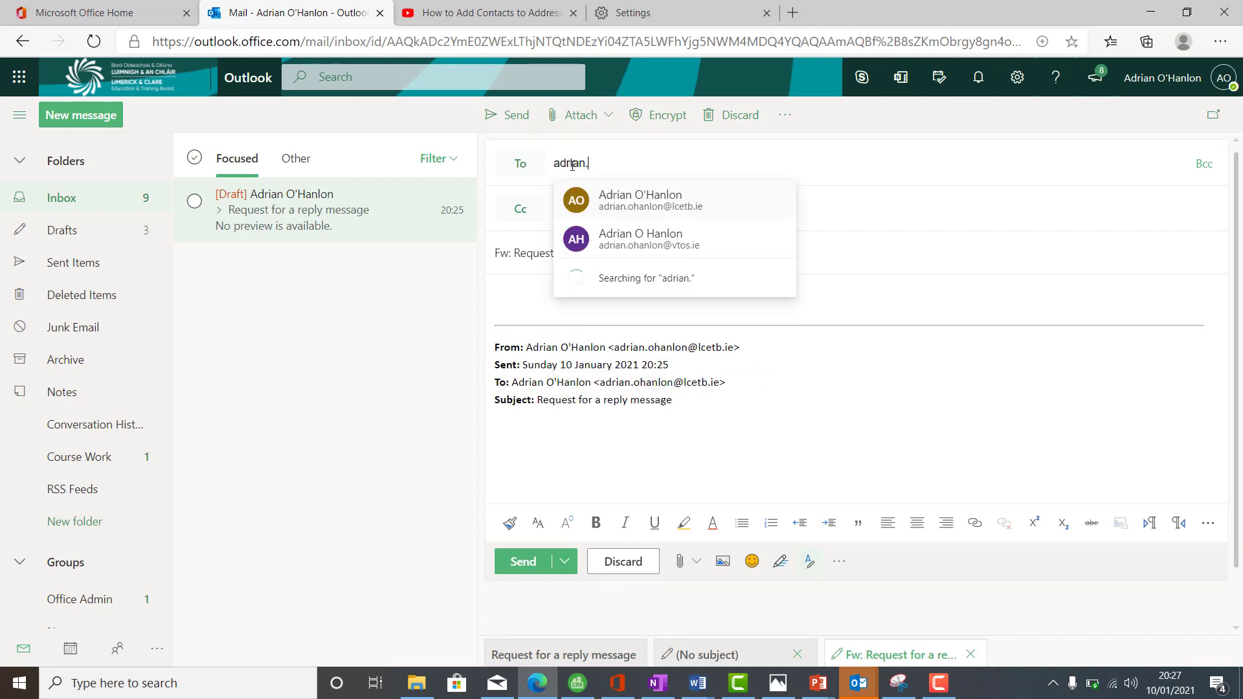
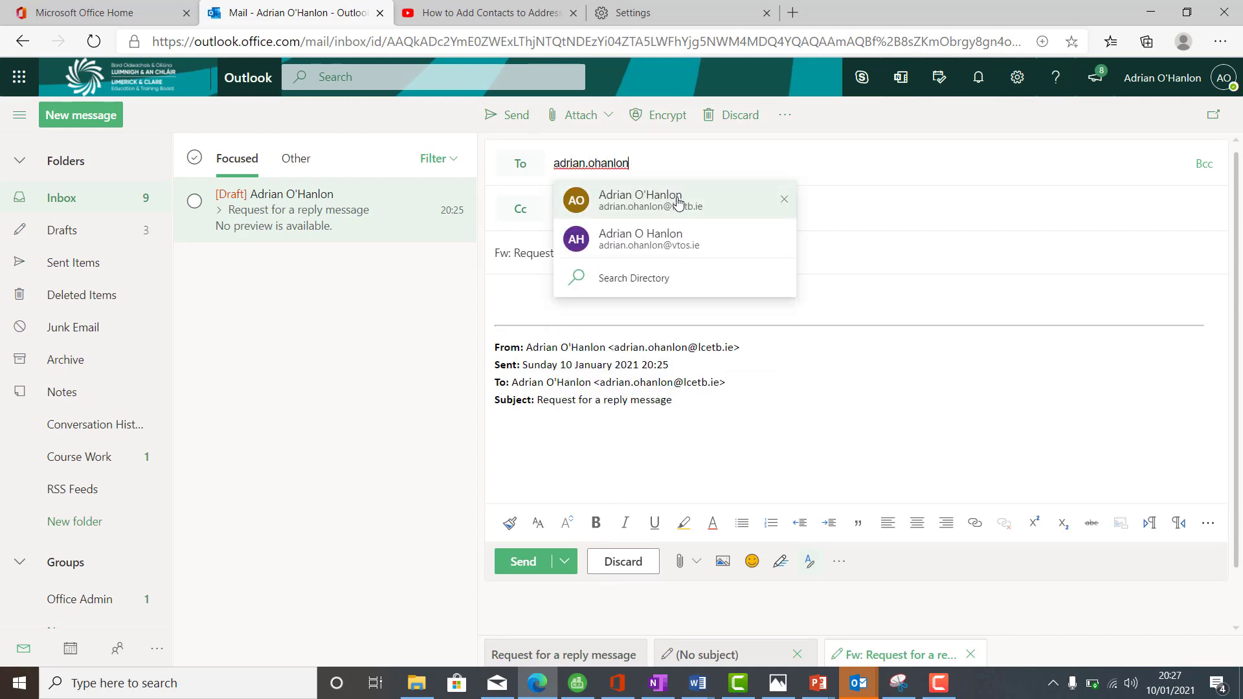
left_click(678, 204)
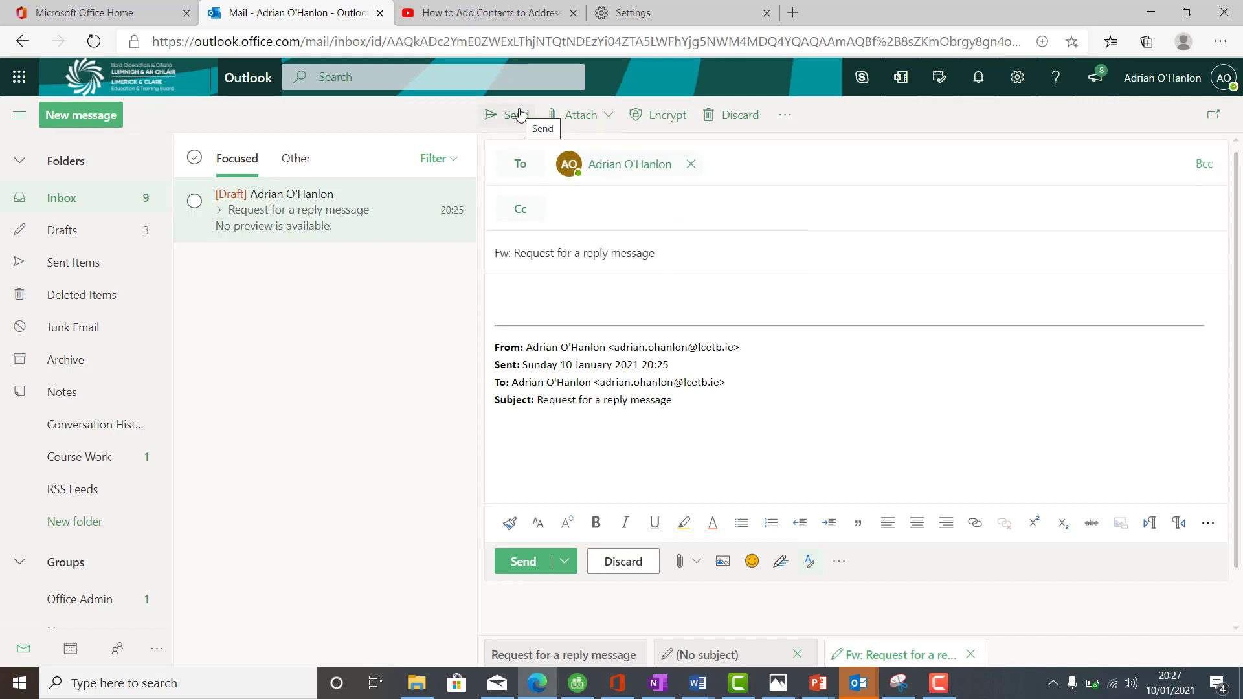
left_click(516, 115)
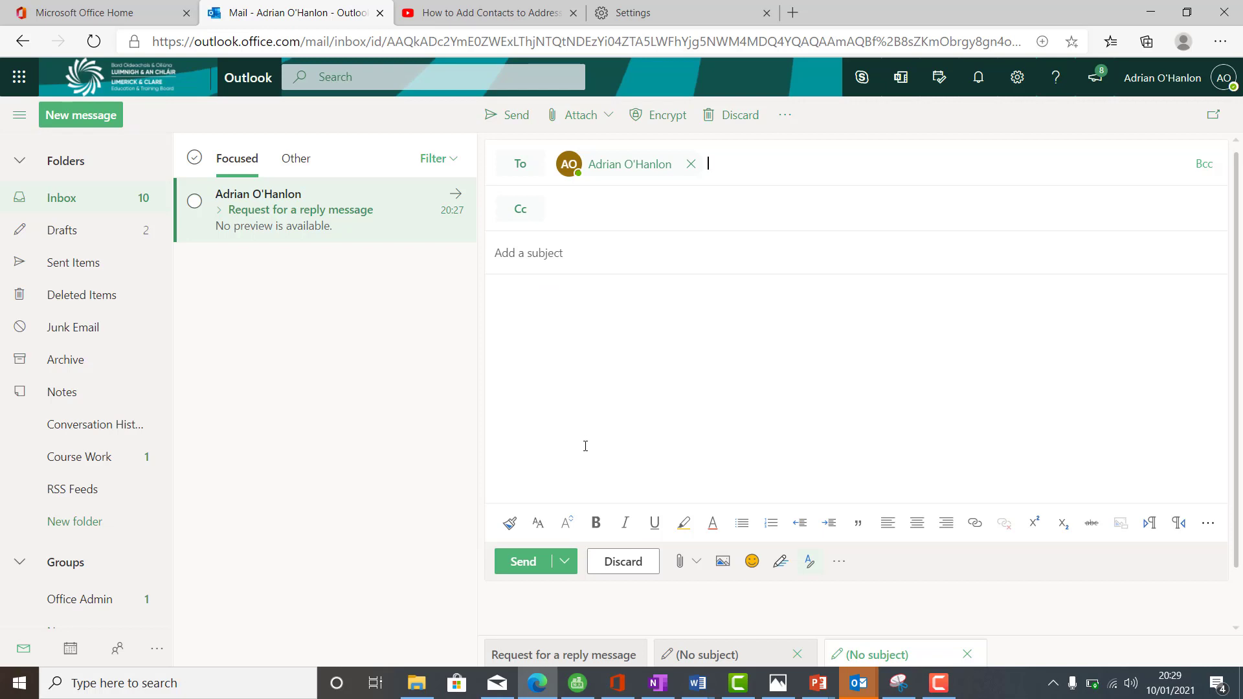
- Dismiss the suggested attachments panel and switch back to Word
left_click(696, 568)
left_click(597, 461)
left_click(698, 683)
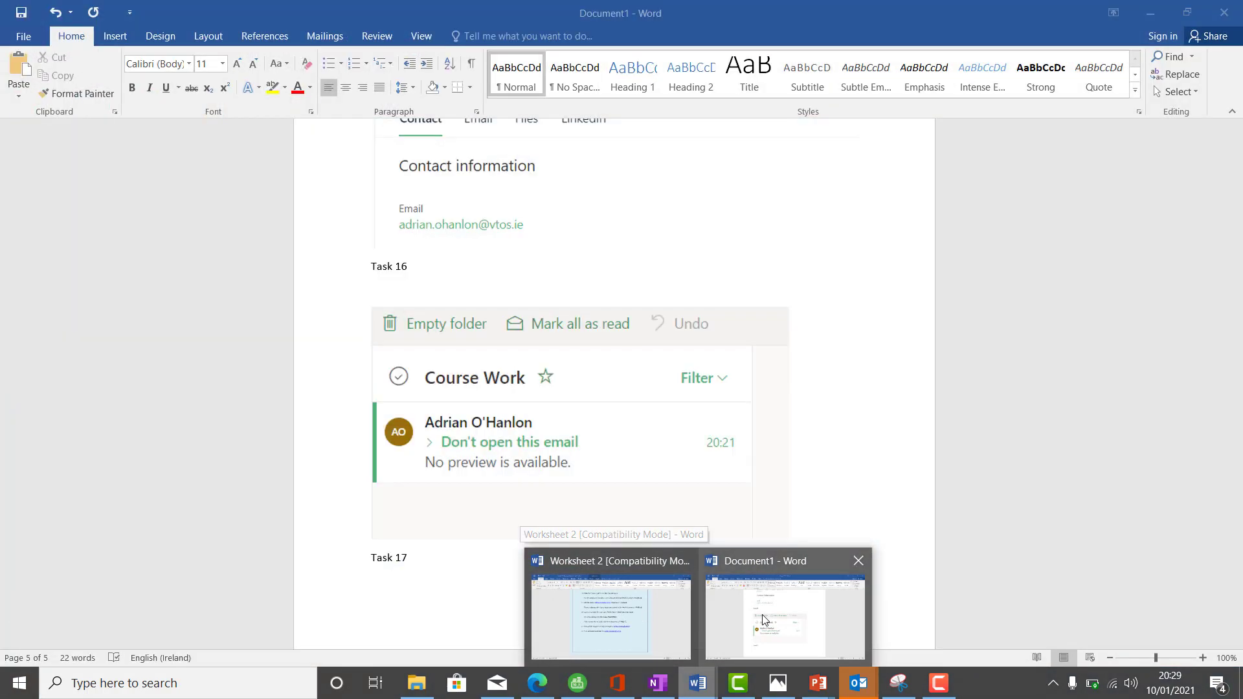
- Bring Document1 to the front and scroll down to the Course Work snip and Task 17 label
left_click(764, 620)
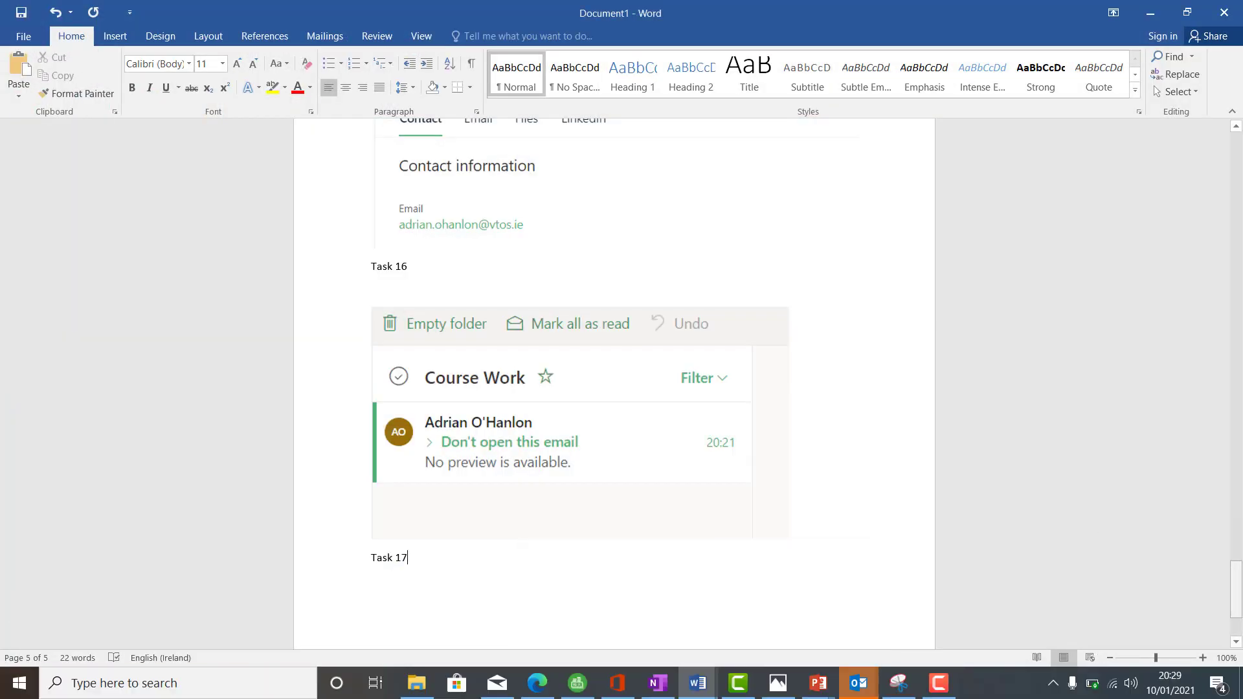
left_click_drag(1238, 595, 1156, 634)
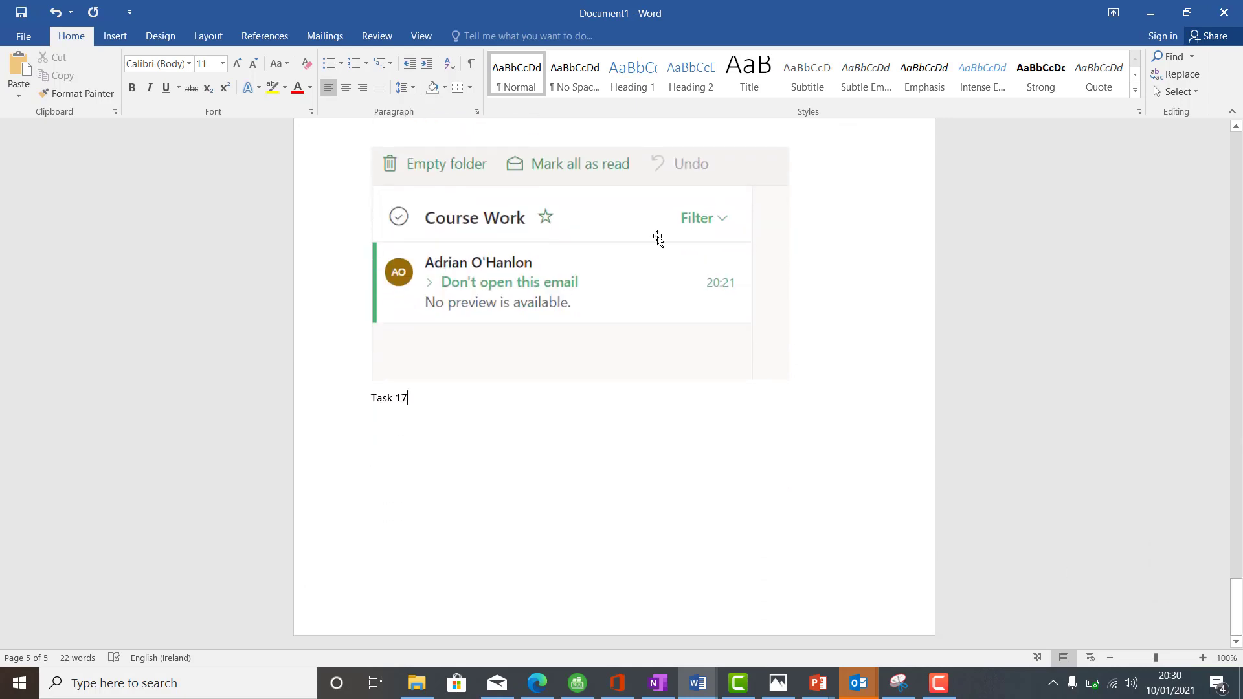